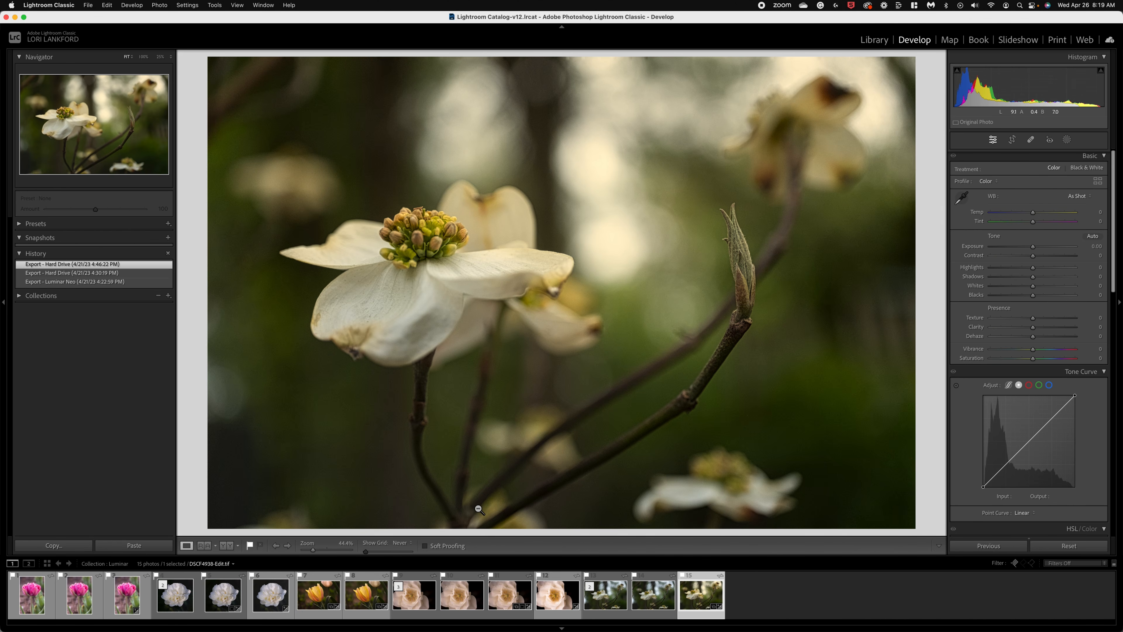
# Compare the edited and original versions of the open white tulip photo and the yellow tulip photo
pyautogui.click(552, 597)
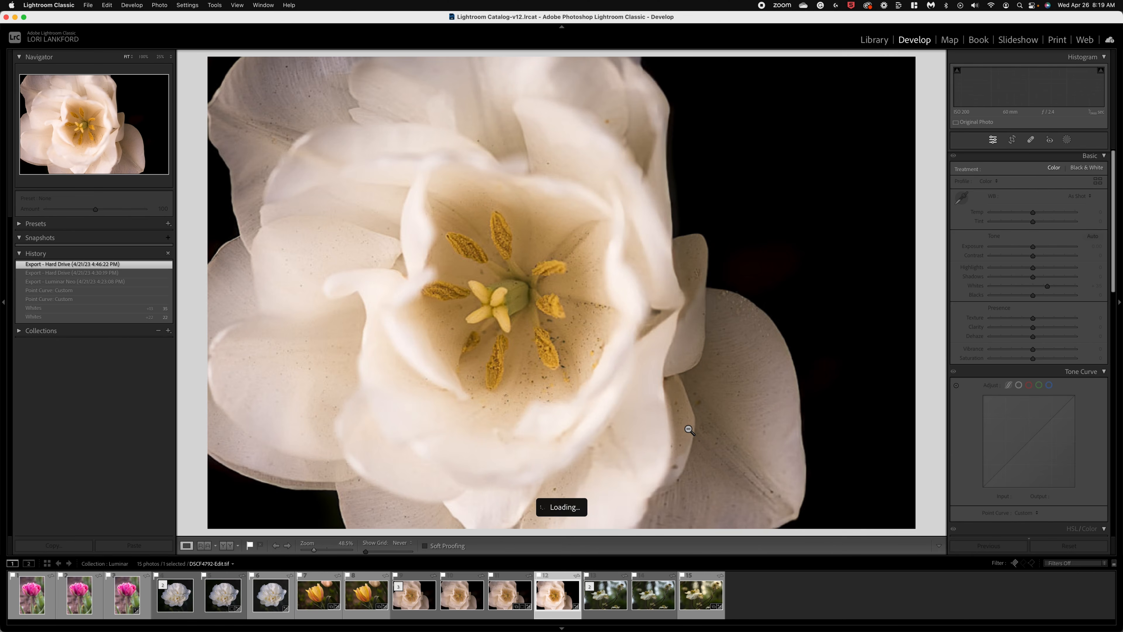
pyautogui.click(498, 598)
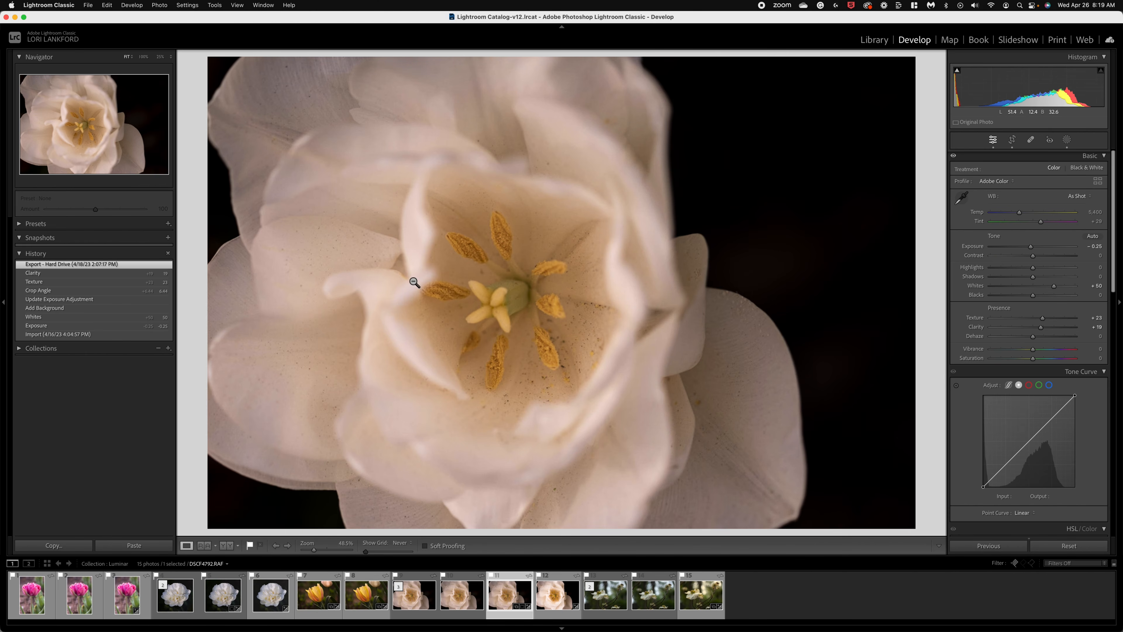
pyautogui.click(457, 600)
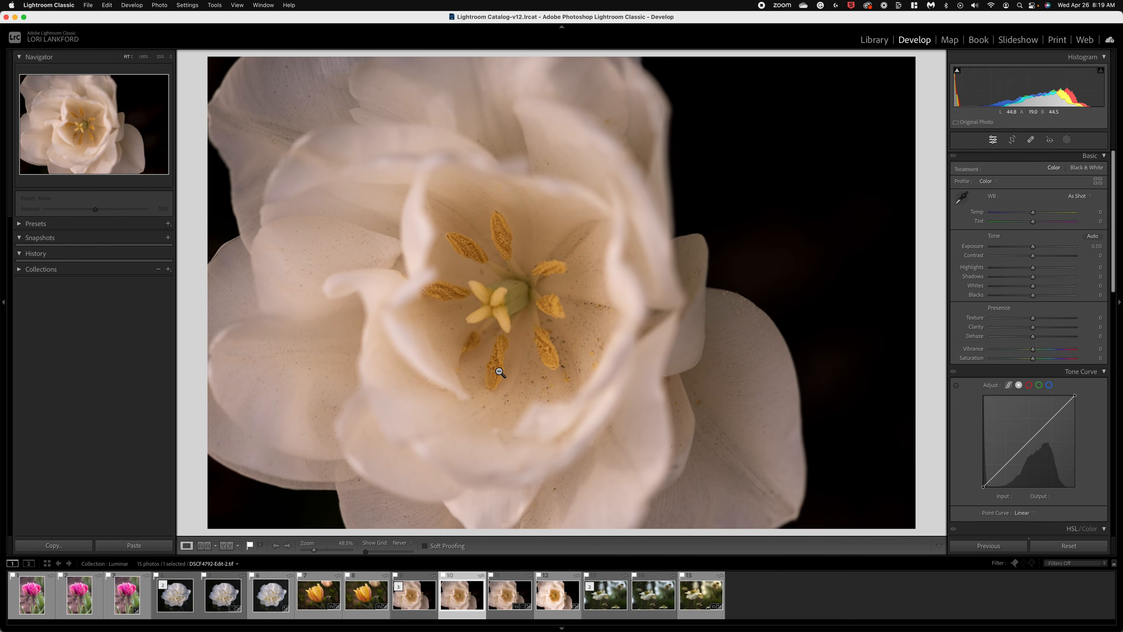
pyautogui.click(553, 602)
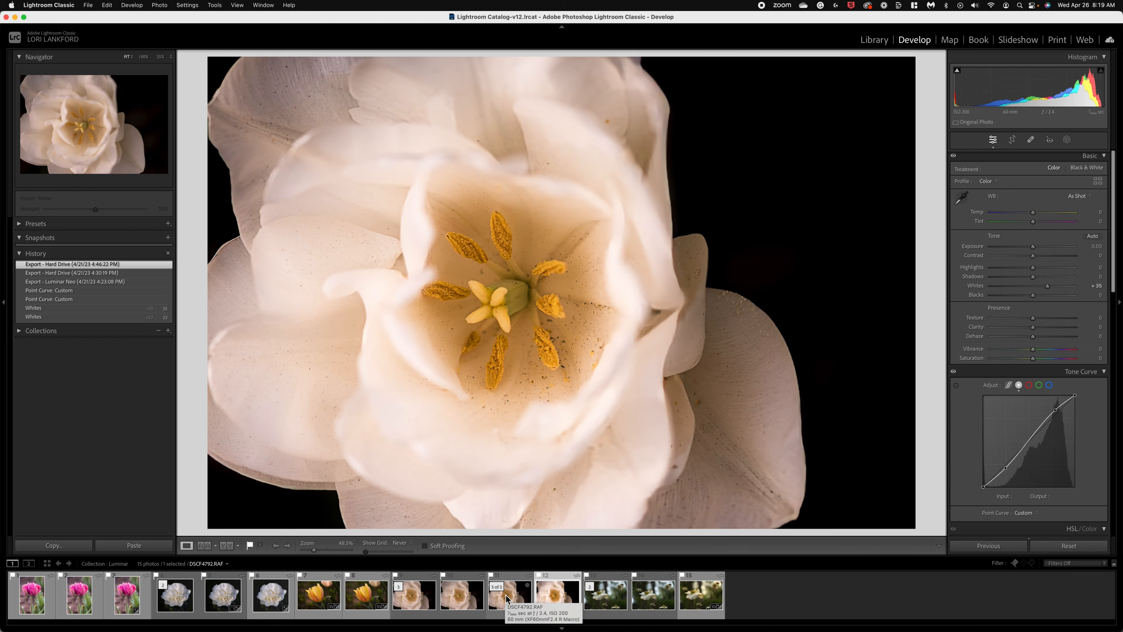
pyautogui.click(355, 595)
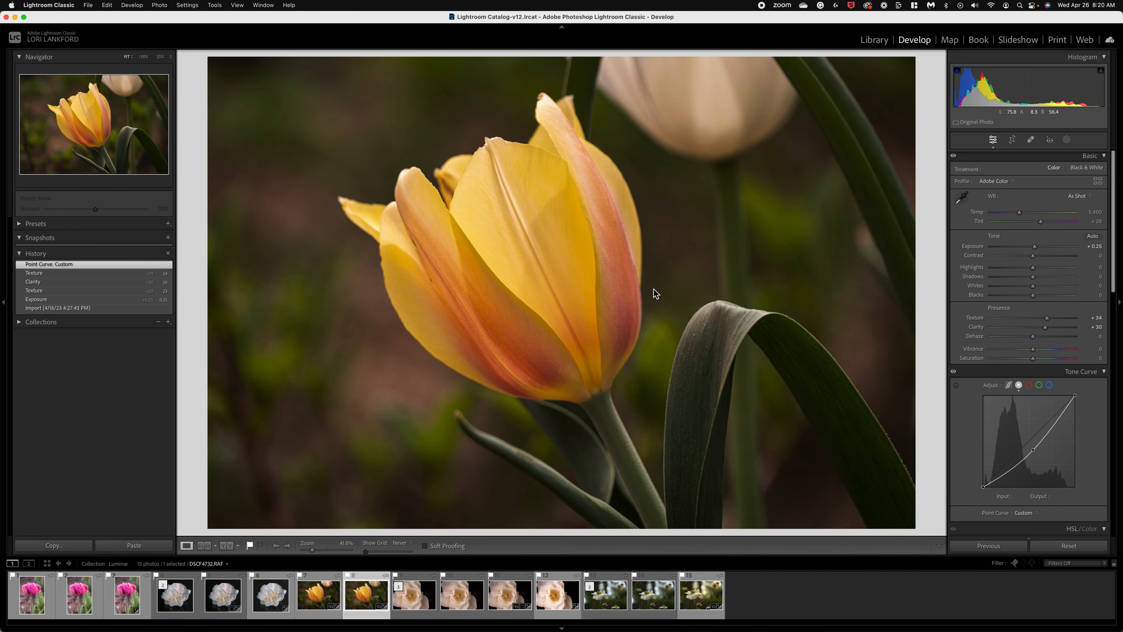
pyautogui.click(315, 601)
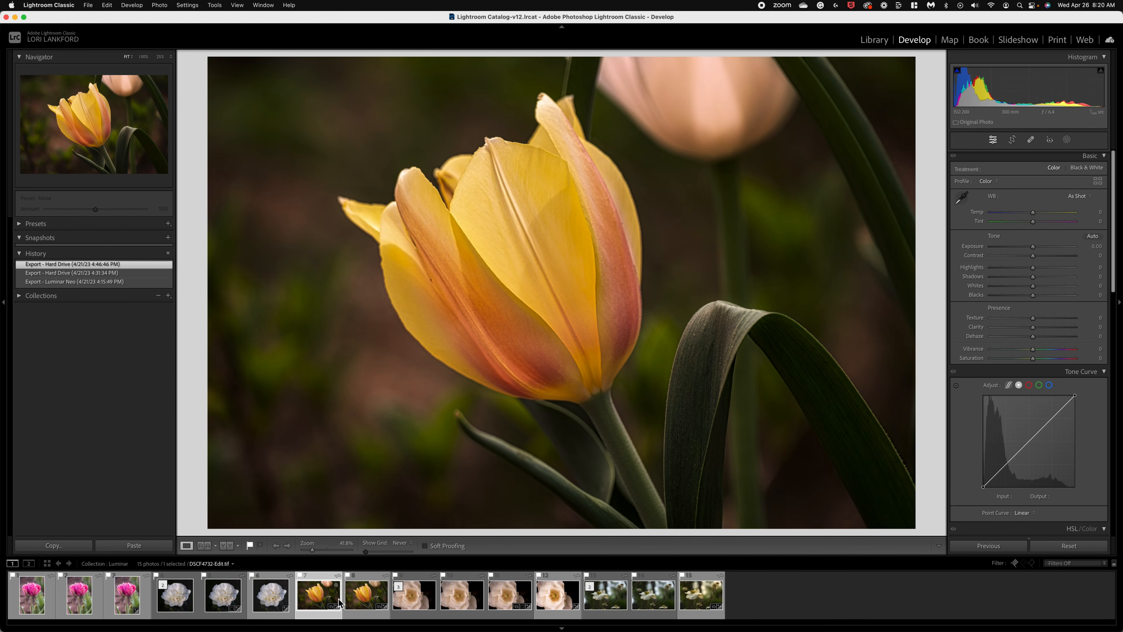
pyautogui.click(365, 601)
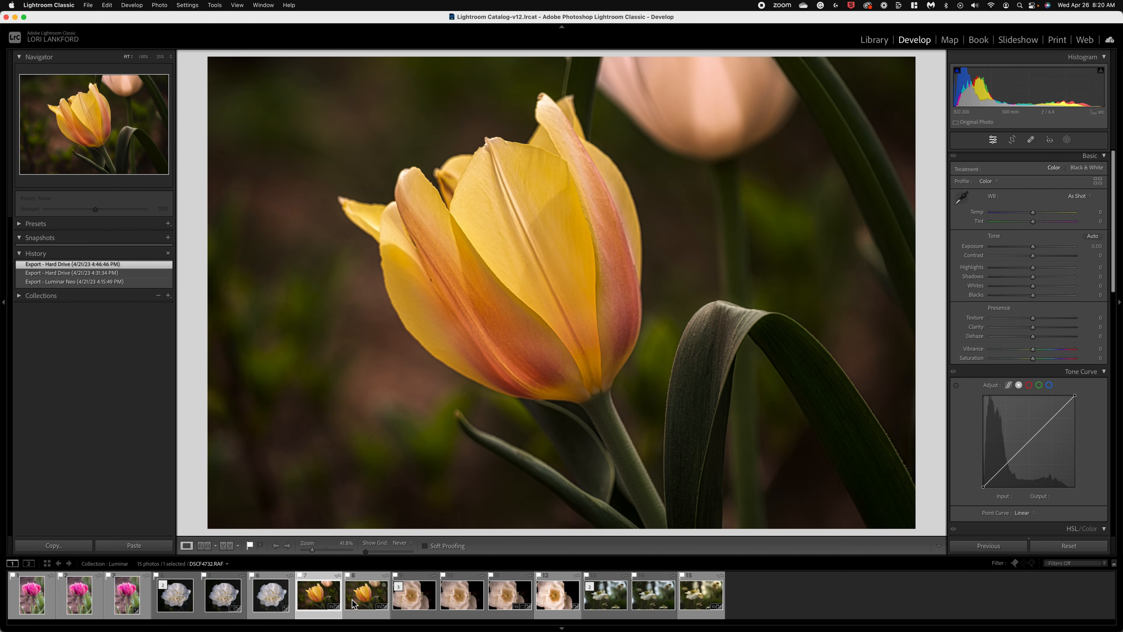
pyautogui.click(365, 600)
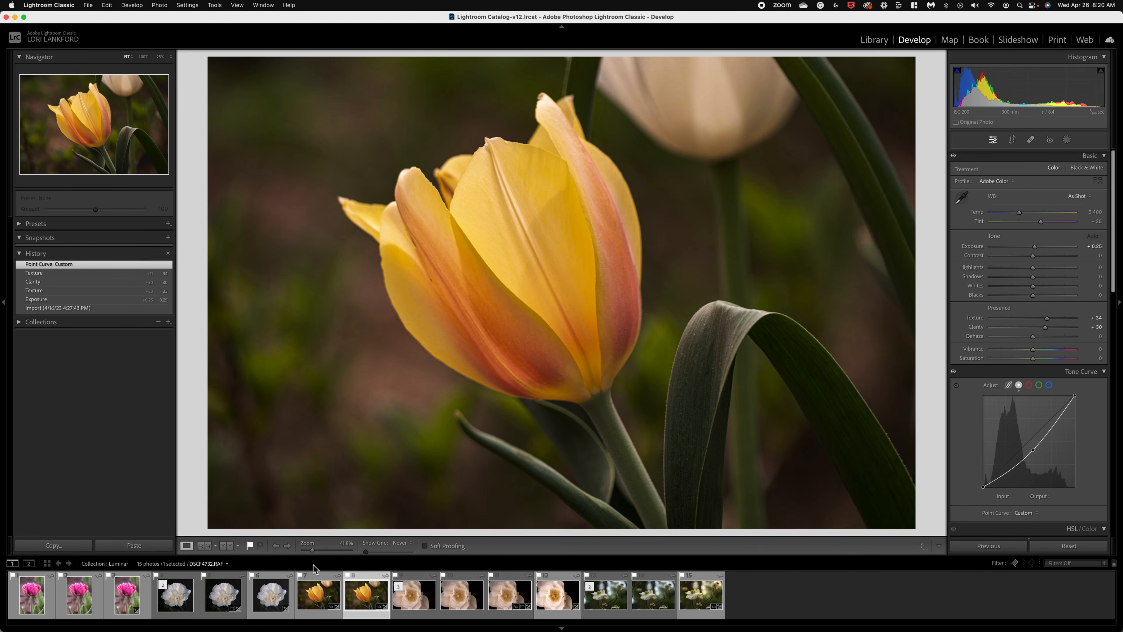
# Compare the edited version of the white double flower photo with its original DSCF4699.RAF
pyautogui.click(273, 598)
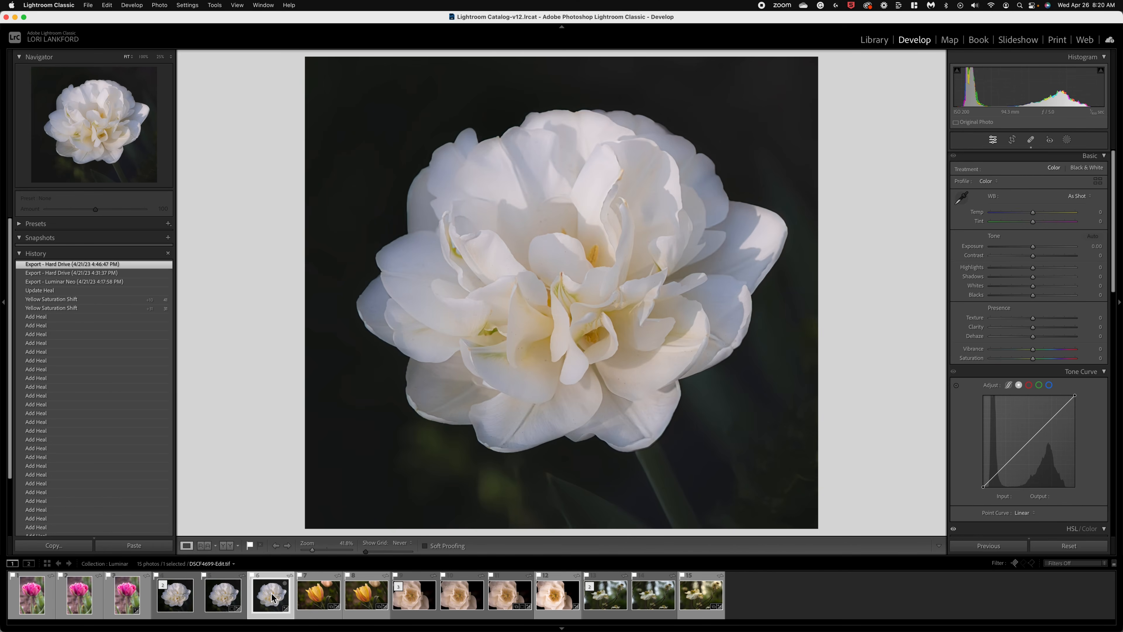
pyautogui.click(223, 595)
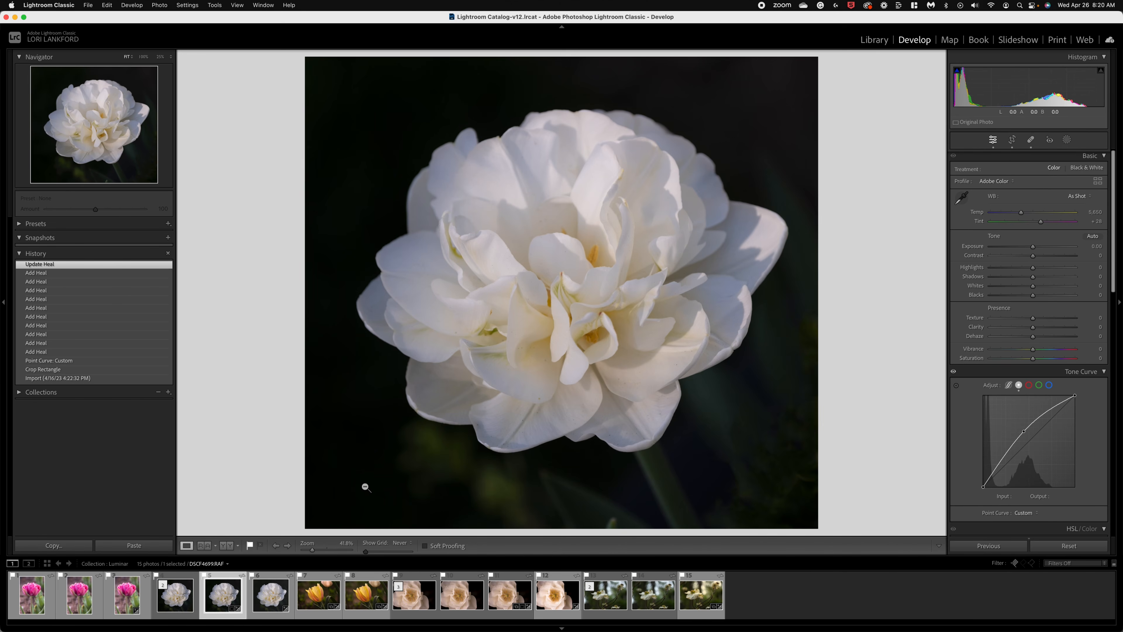
pyautogui.click(268, 600)
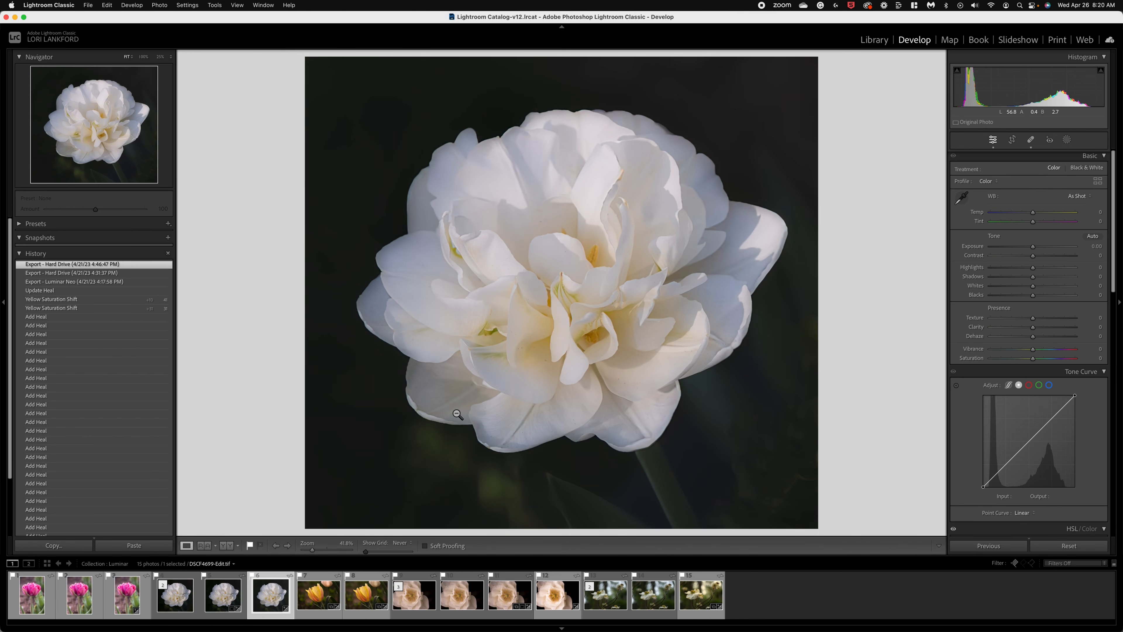
pyautogui.press('Left')
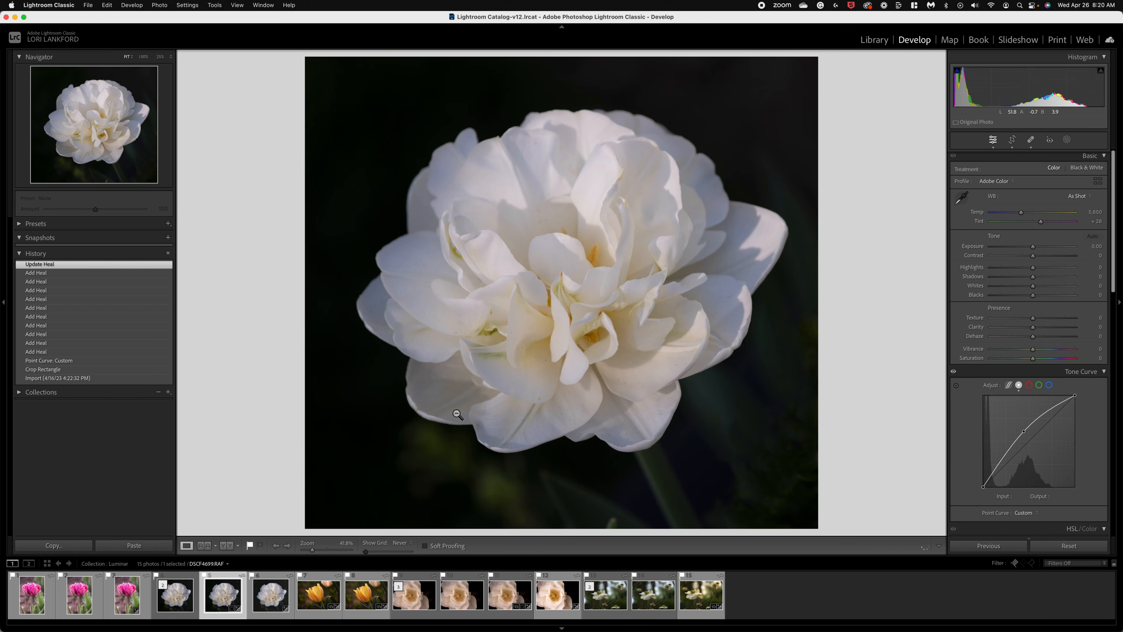
pyautogui.press('Right')
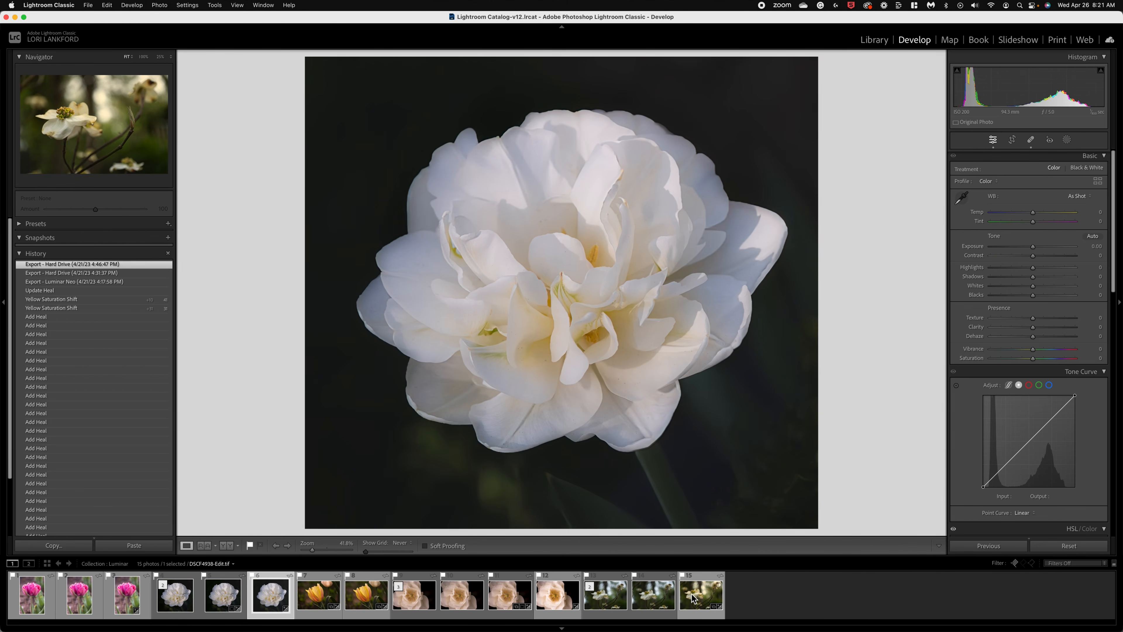
# Select the unedited dogwood photo DSCF4938.RAF and look at its available photo commands without running any
pyautogui.click(658, 597)
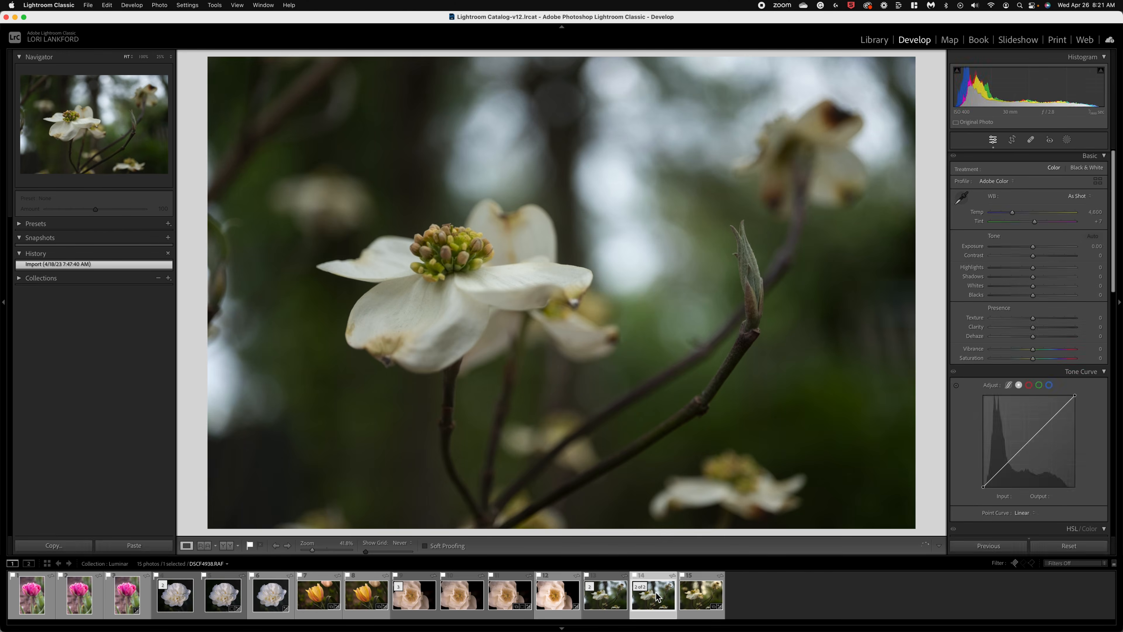
pyautogui.rightClick(658, 597)
pyautogui.moveTo(716, 401)
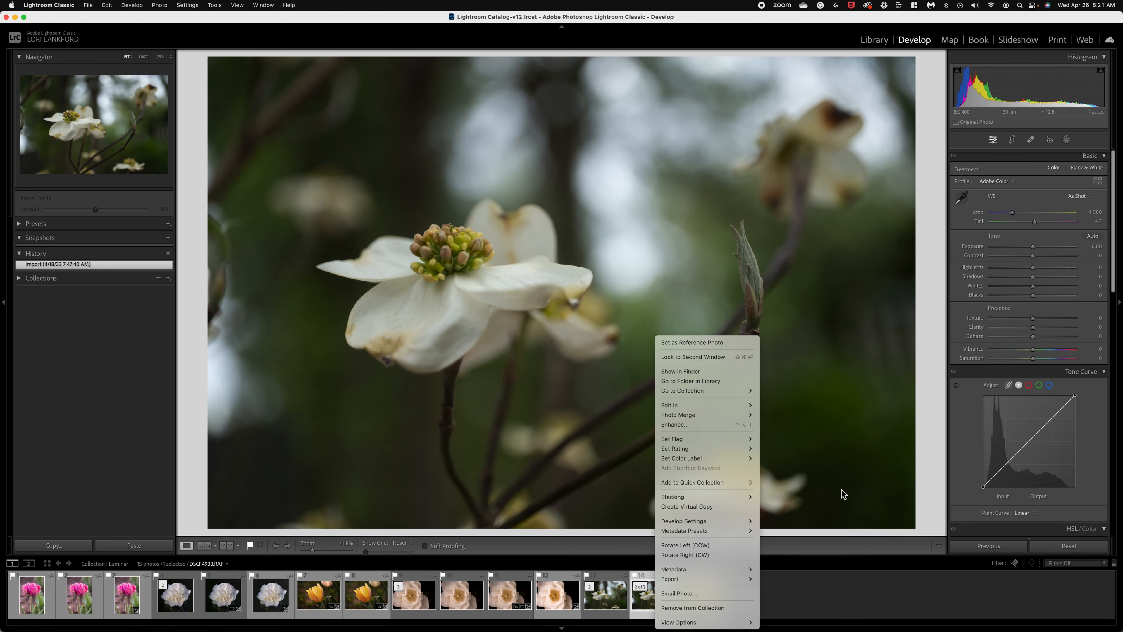
pyautogui.click(931, 482)
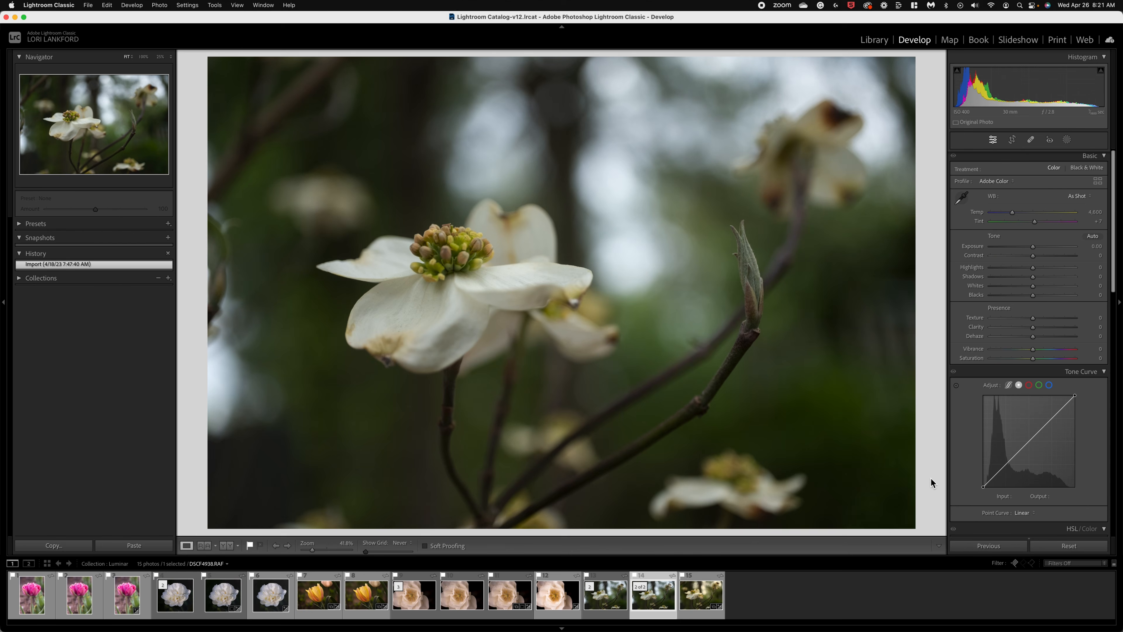
# Switch to the Luminar Neo window containing the dogwood photo, make it full screen and show the editing tools
pyautogui.moveTo(809, 622)
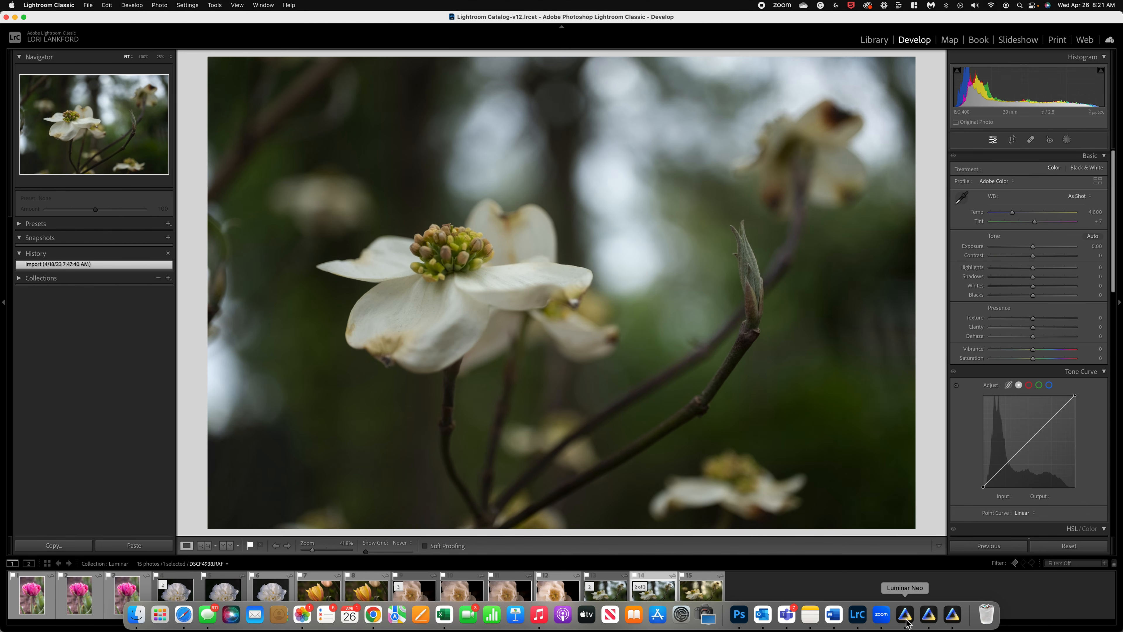
pyautogui.click(952, 615)
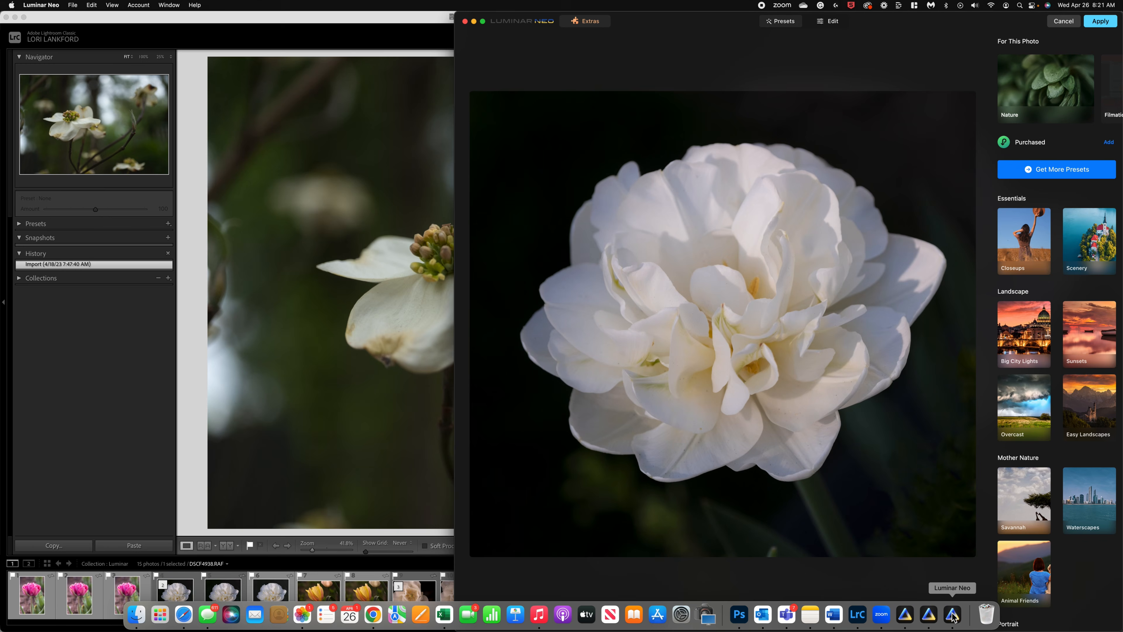
pyautogui.click(902, 616)
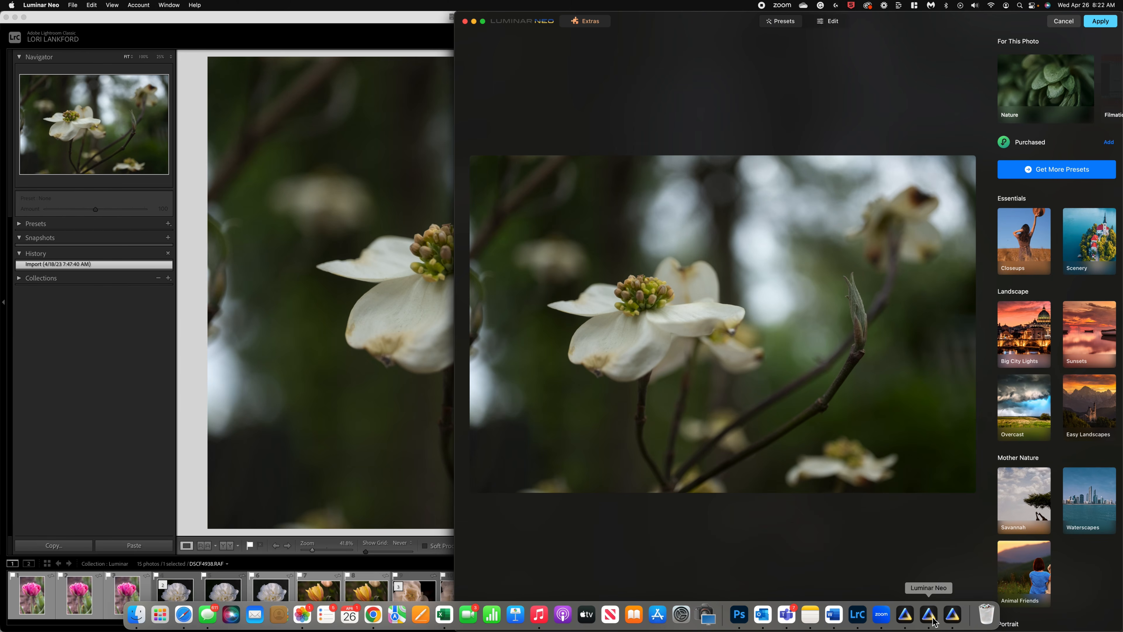
pyautogui.click(483, 21)
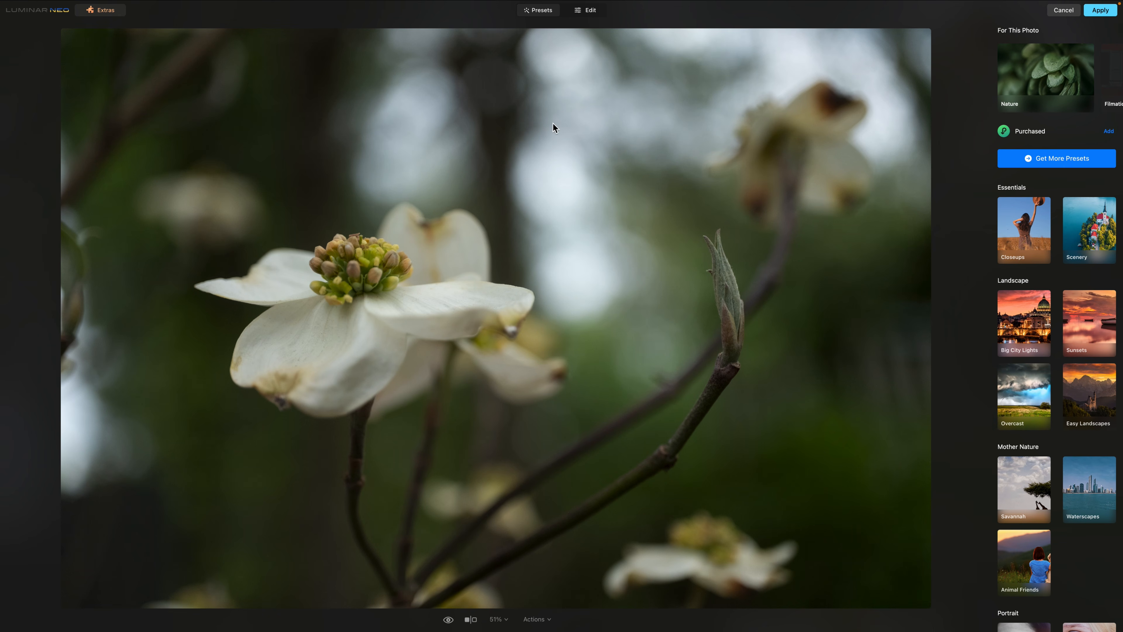
pyautogui.click(585, 13)
pyautogui.click(585, 13)
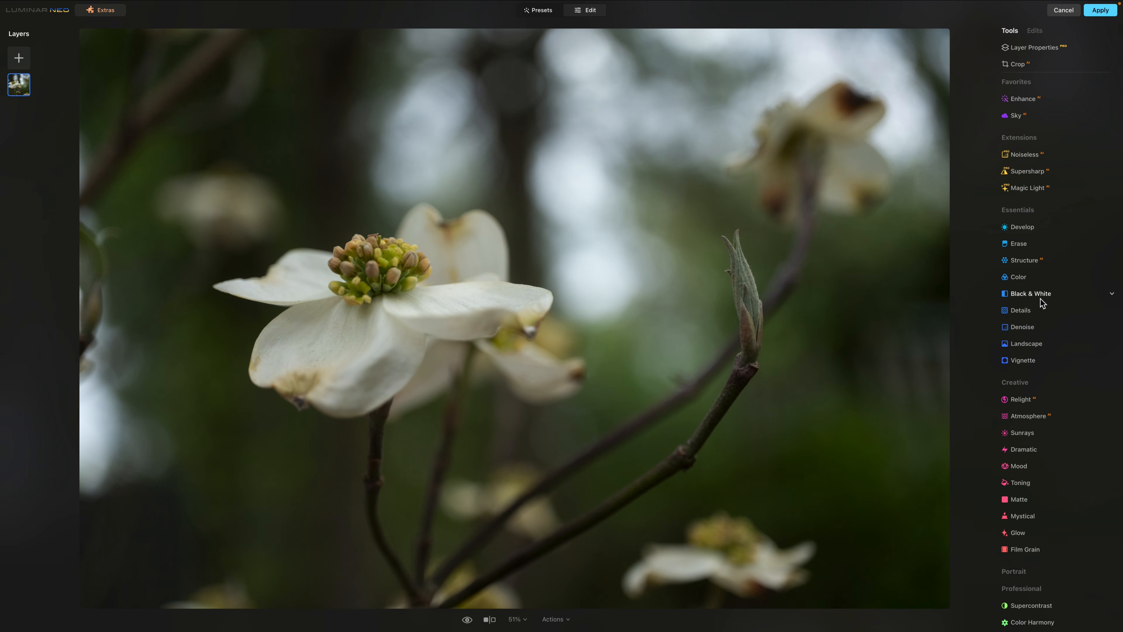
# In the Details tool, set Small Details to 39, Medium Details to 25 and Sharpen to 15, and inspect the Details Masking settings
pyautogui.click(1020, 311)
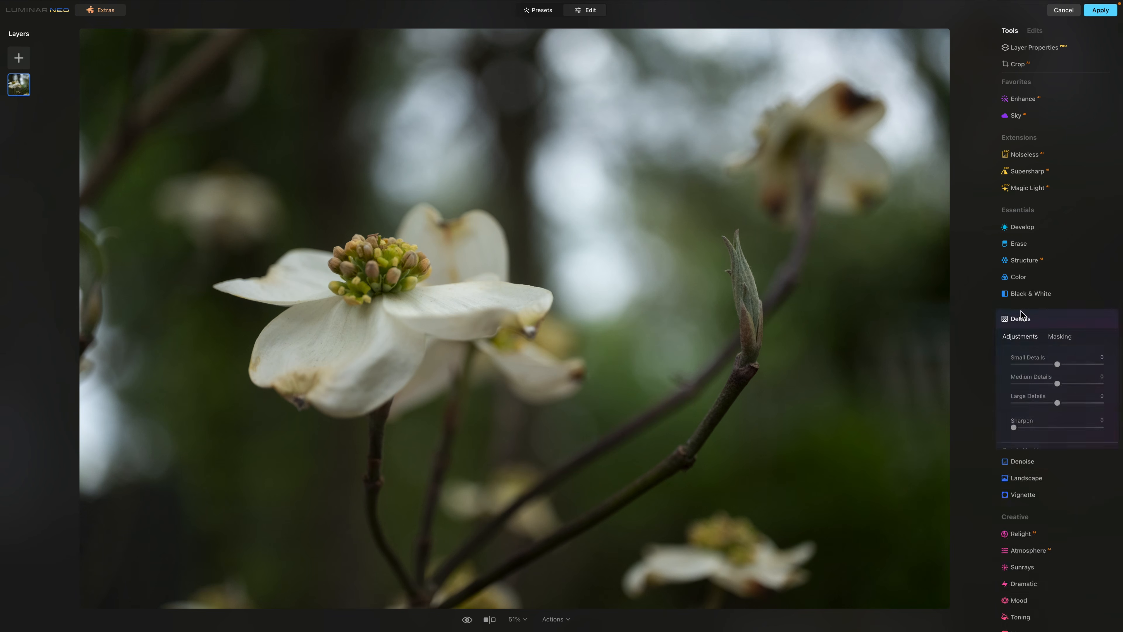
pyautogui.click(1070, 365)
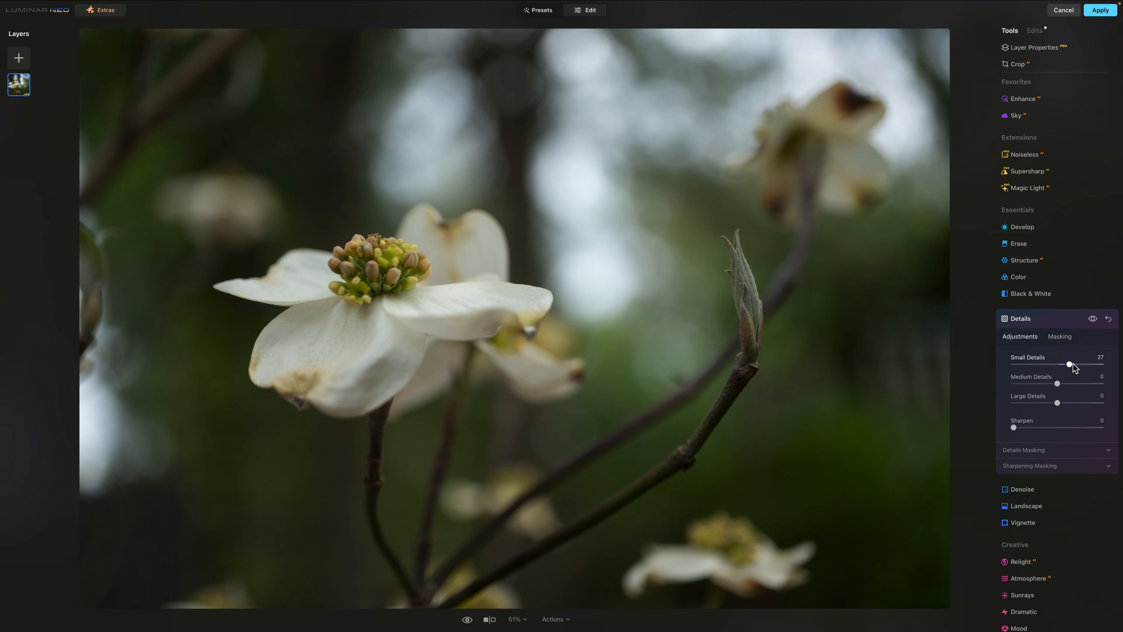
pyautogui.click(1070, 383)
pyautogui.click(1075, 364)
pyautogui.click(1108, 451)
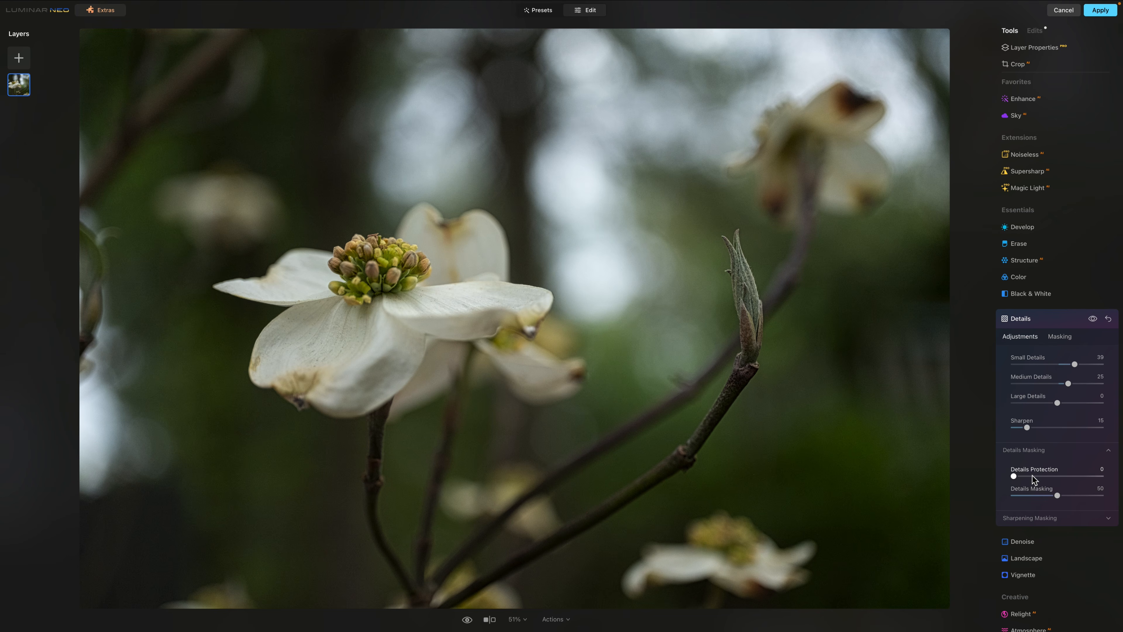
pyautogui.click(1110, 451)
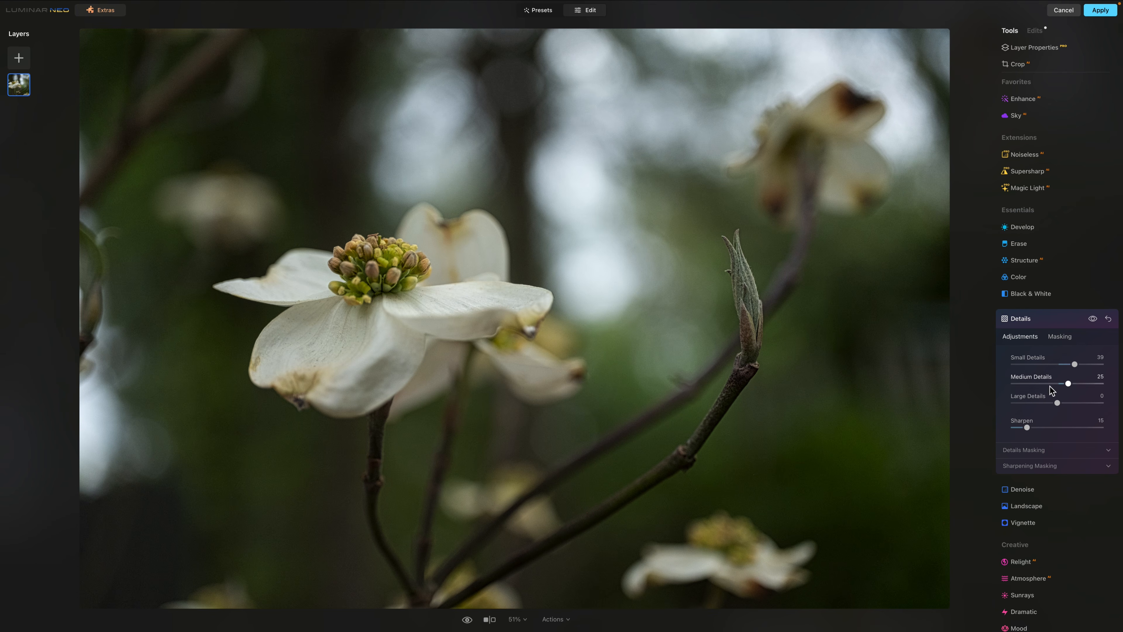
# Compare the flower close up with and without the Details effect, and set Medium Details to 34
pyautogui.click(1093, 319)
pyautogui.click(1092, 319)
pyautogui.scroll(3, 495, 273)
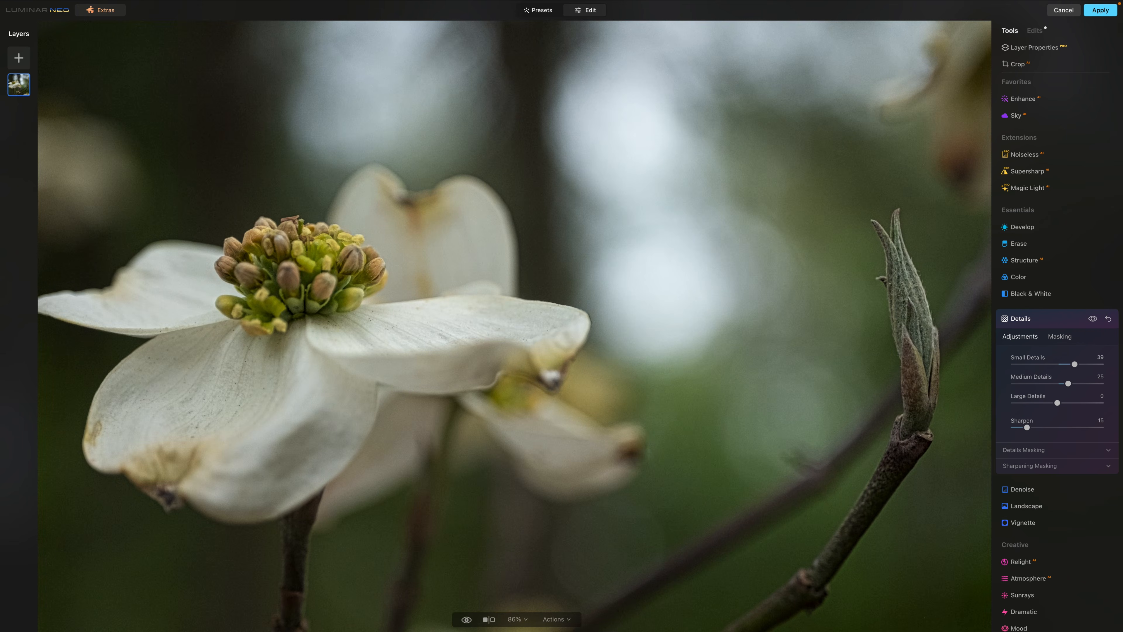
pyautogui.click(1092, 319)
pyautogui.click(1092, 320)
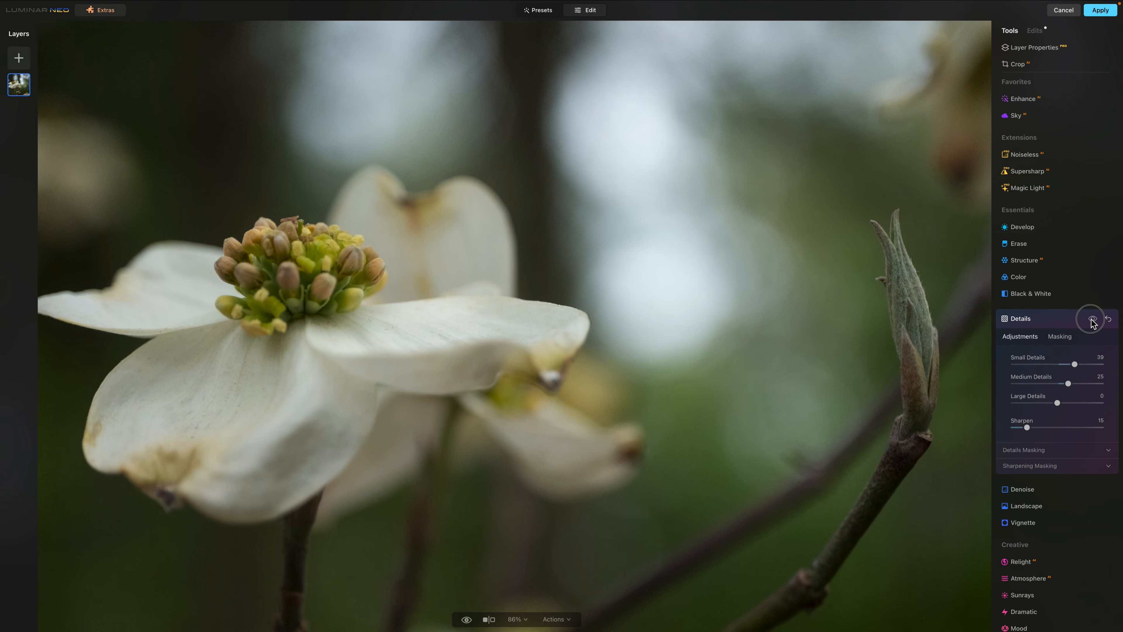
pyautogui.click(1092, 320)
pyautogui.click(1093, 320)
pyautogui.click(1093, 319)
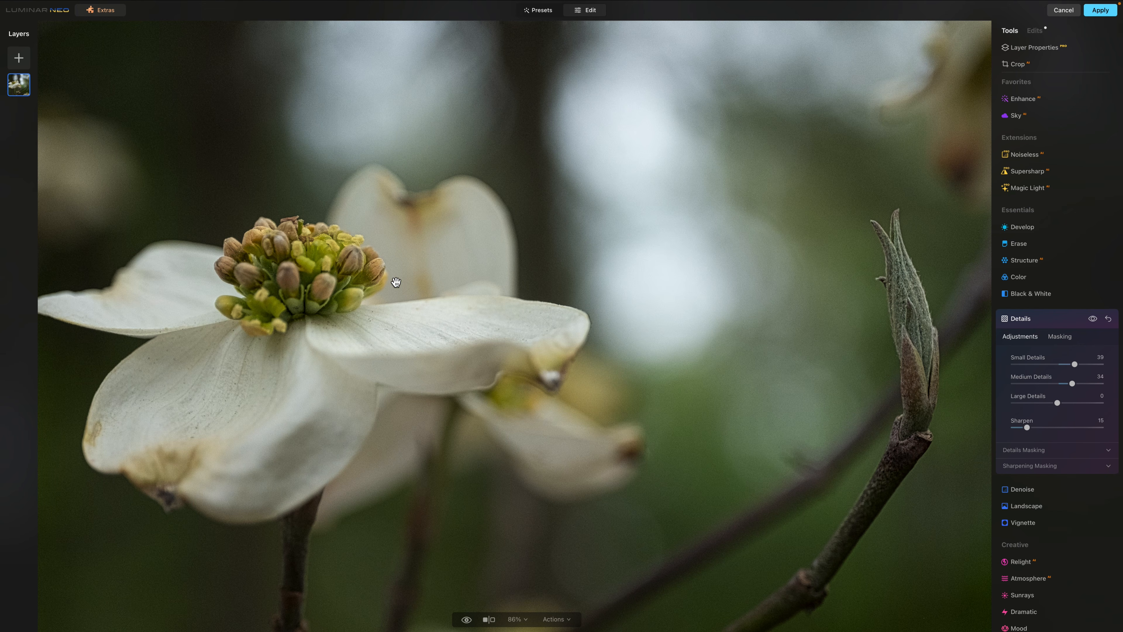
# Mask the Details effect with an inverted radial gradient, shrunk to a wide ellipse around the main dogwood flower's center
pyautogui.moveTo(396, 282); pyautogui.dragTo(437, 267)
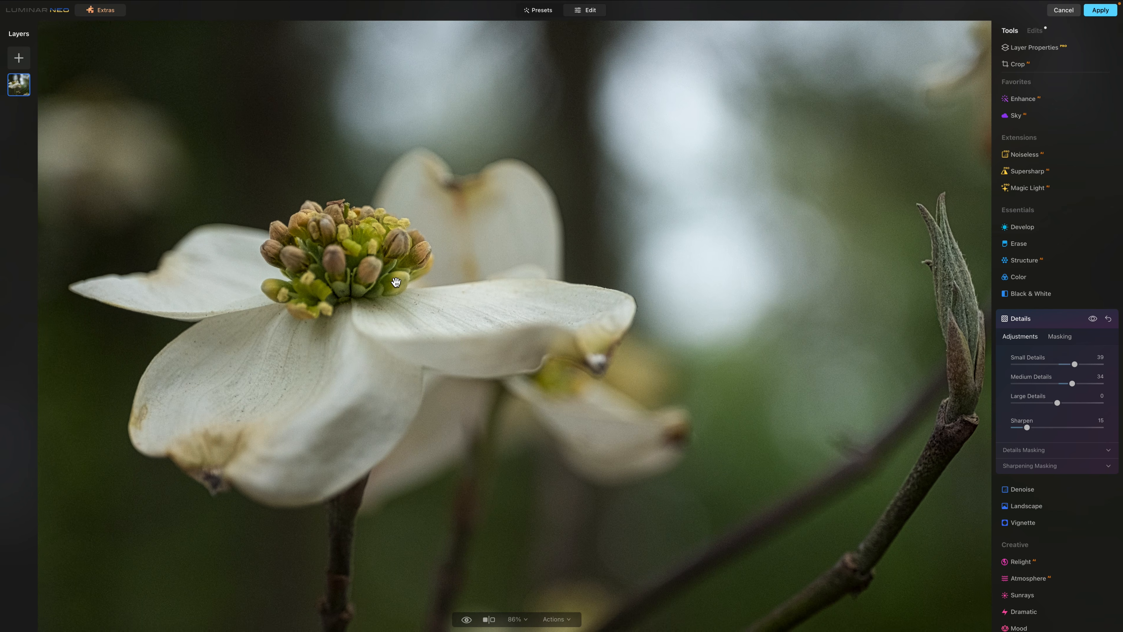
pyautogui.click(1061, 337)
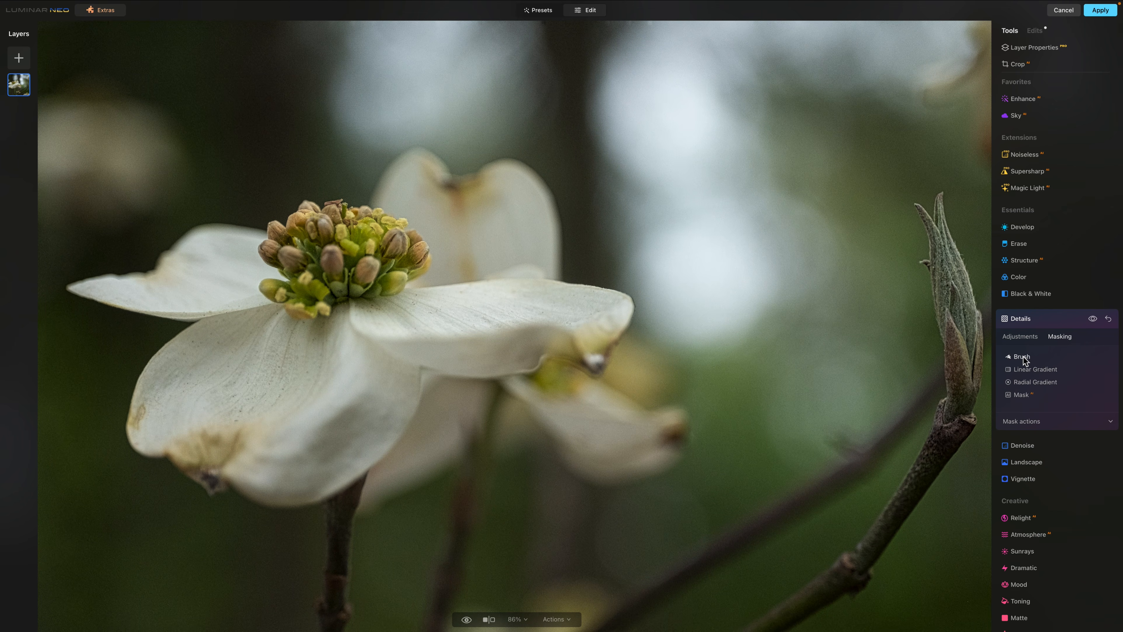
pyautogui.click(1033, 383)
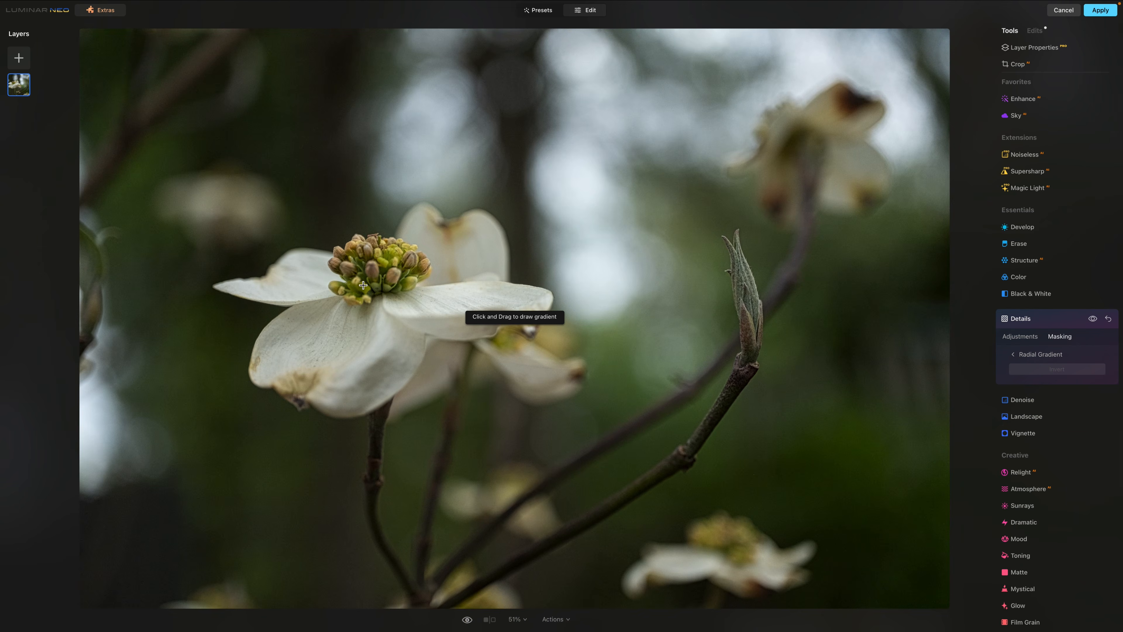
pyautogui.moveTo(369, 252)
pyautogui.mouseDown()
pyautogui.moveTo(425, 292)
pyautogui.moveTo(408, 286)
pyautogui.mouseUp()
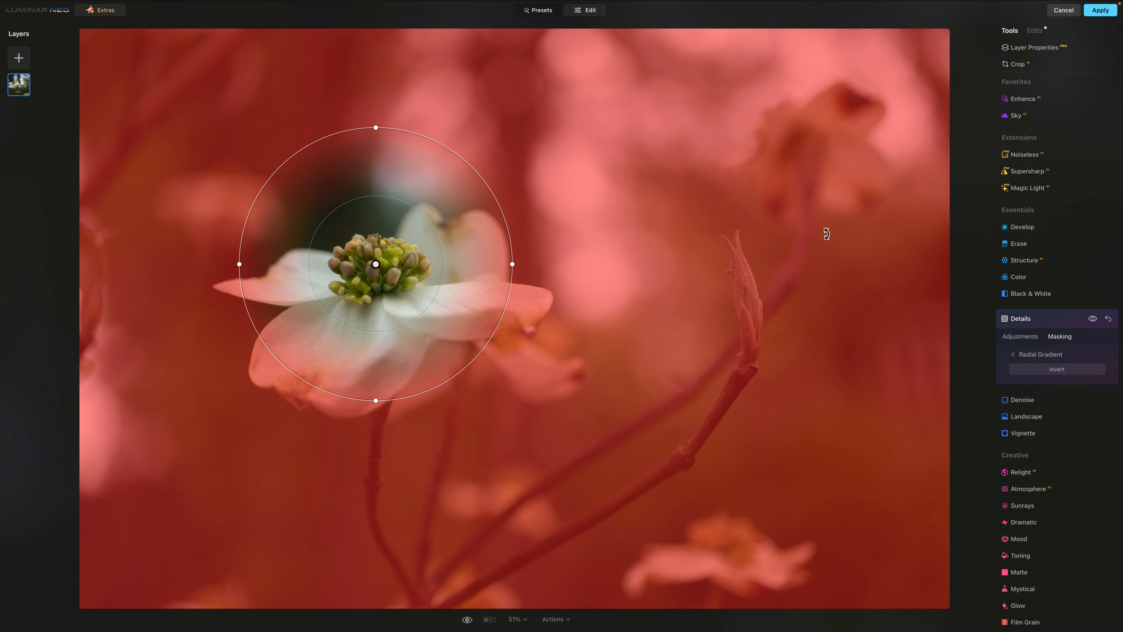
pyautogui.click(1056, 370)
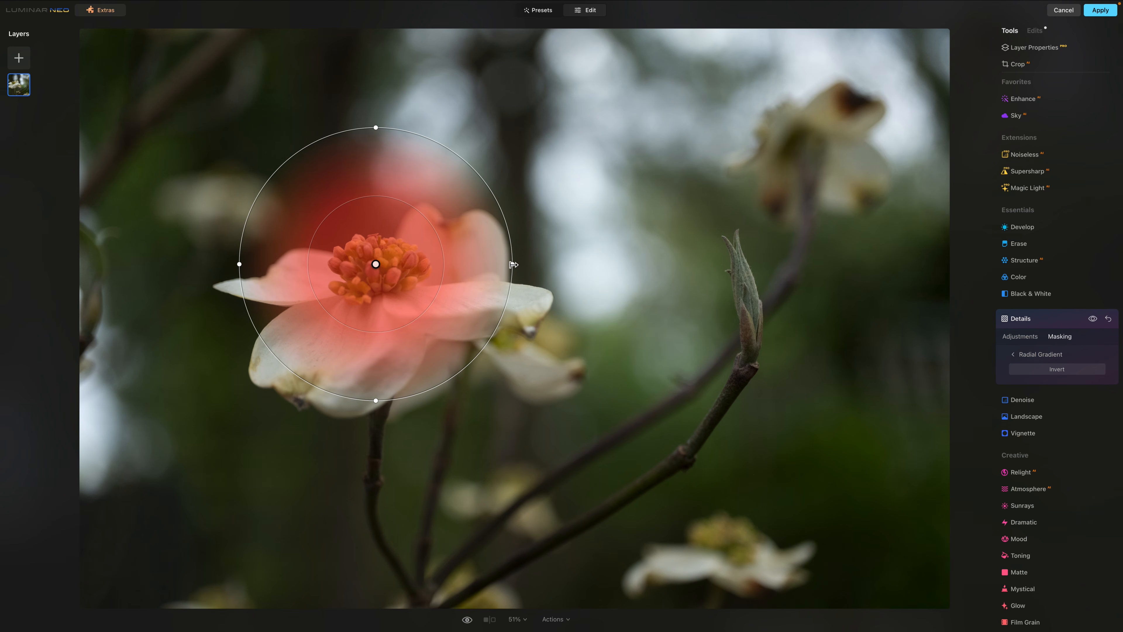
pyautogui.moveTo(513, 264); pyautogui.dragTo(474, 264)
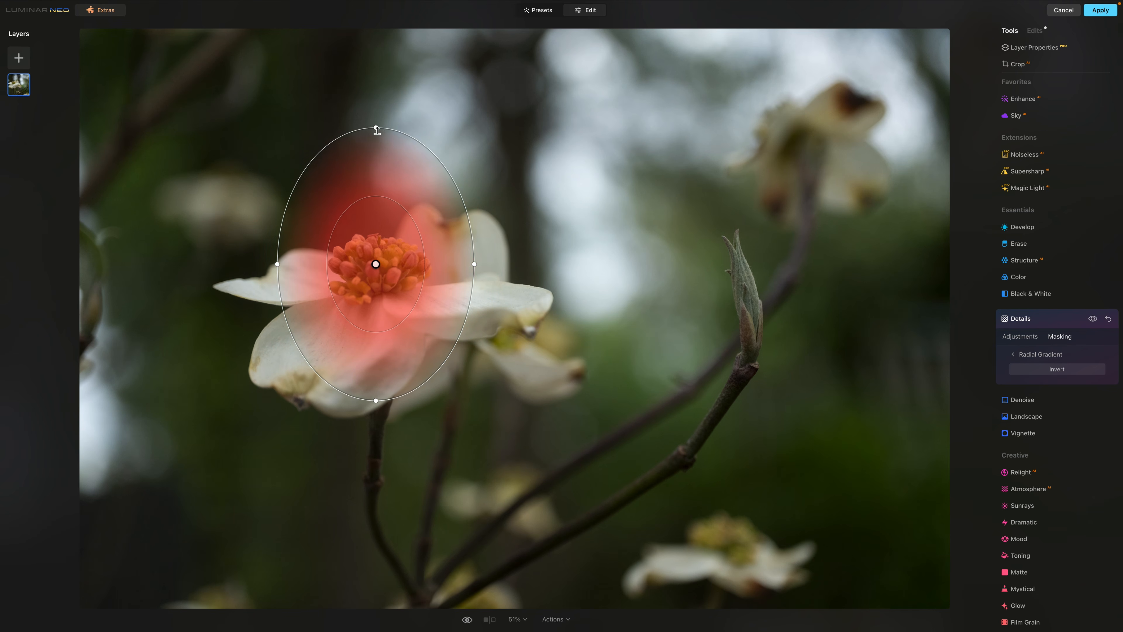
pyautogui.moveTo(376, 130); pyautogui.dragTo(376, 182)
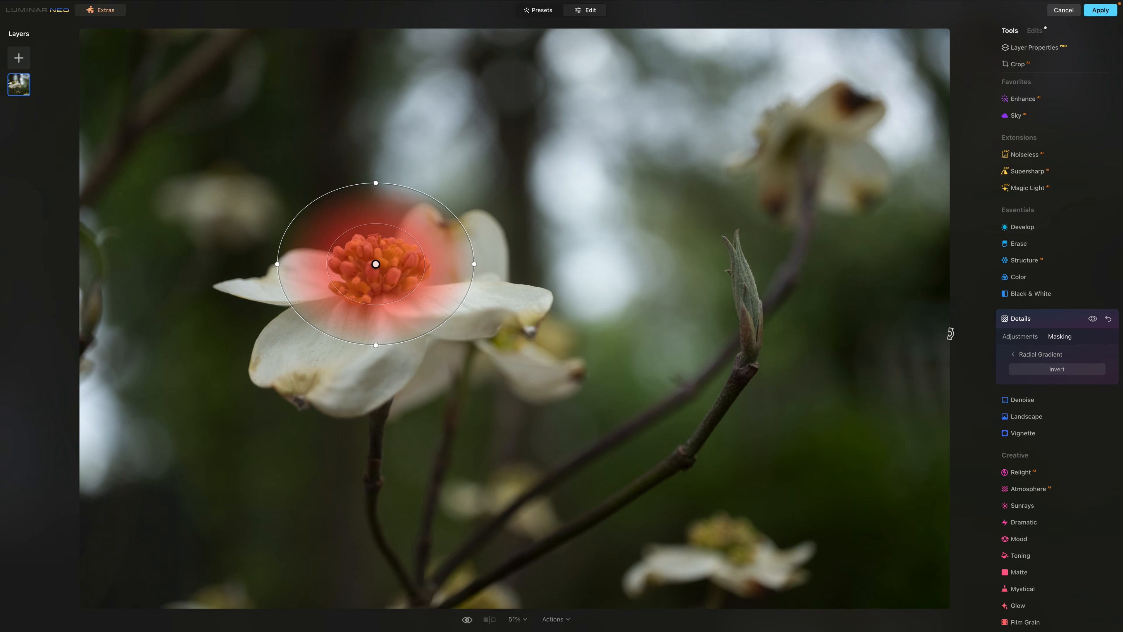
# Close the Details tool and compare the photo before and after the masked sharpening, close up on the main flower
pyautogui.click(1014, 318)
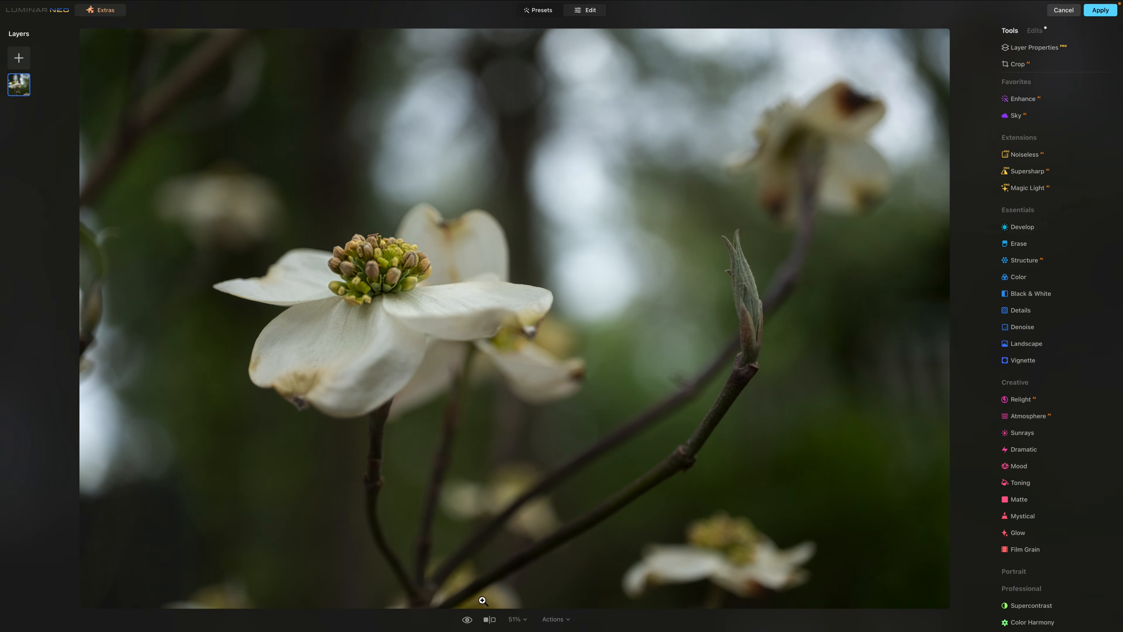
pyautogui.scroll(2, 507, 391)
pyautogui.scroll(1, 508, 392)
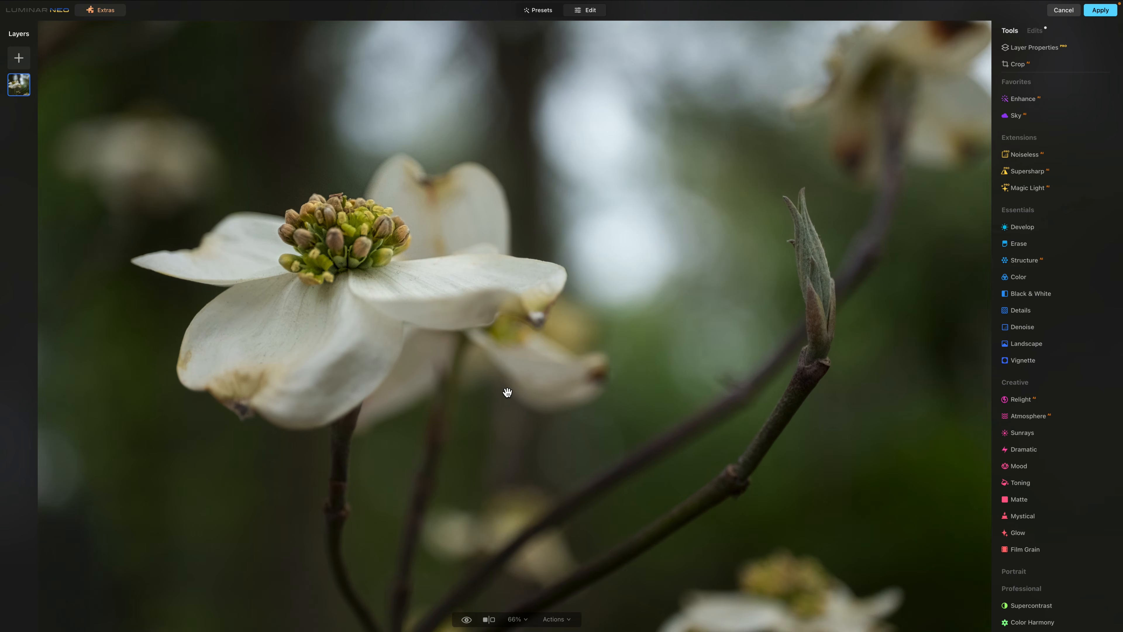
pyautogui.click(466, 620)
pyautogui.scroll(4, 421, 359)
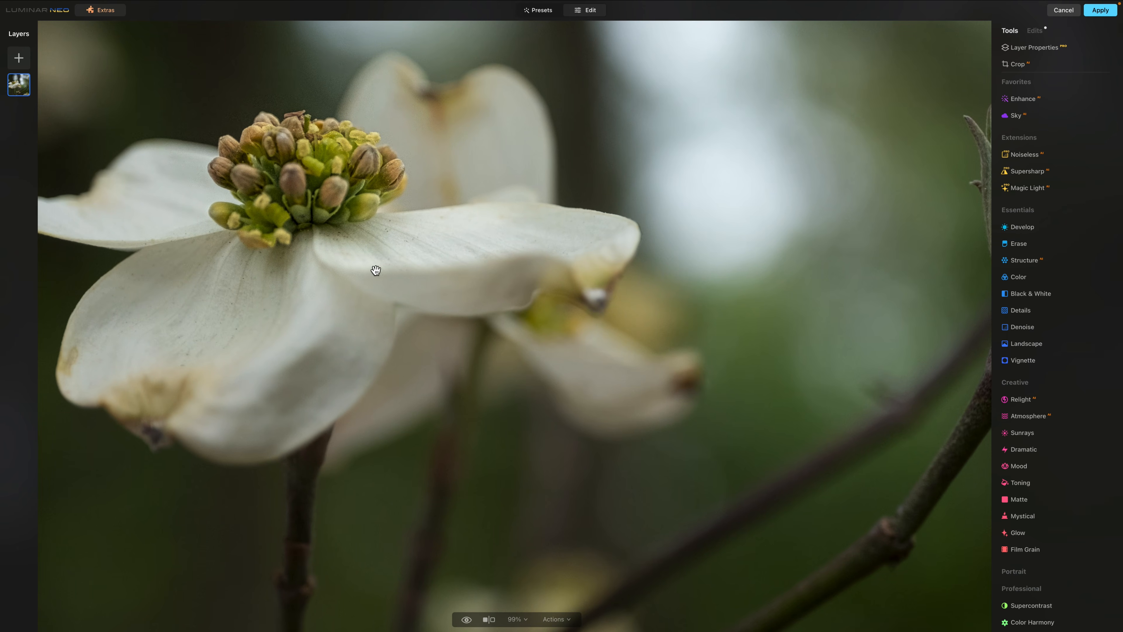
pyautogui.click(467, 619)
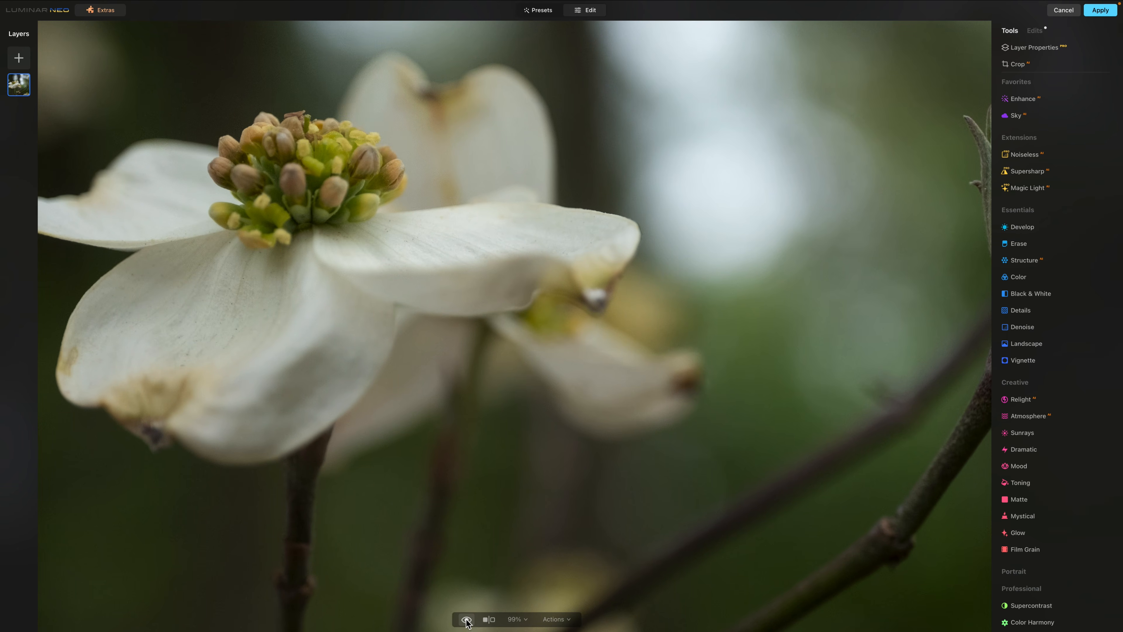
pyautogui.scroll(-5, 464, 400)
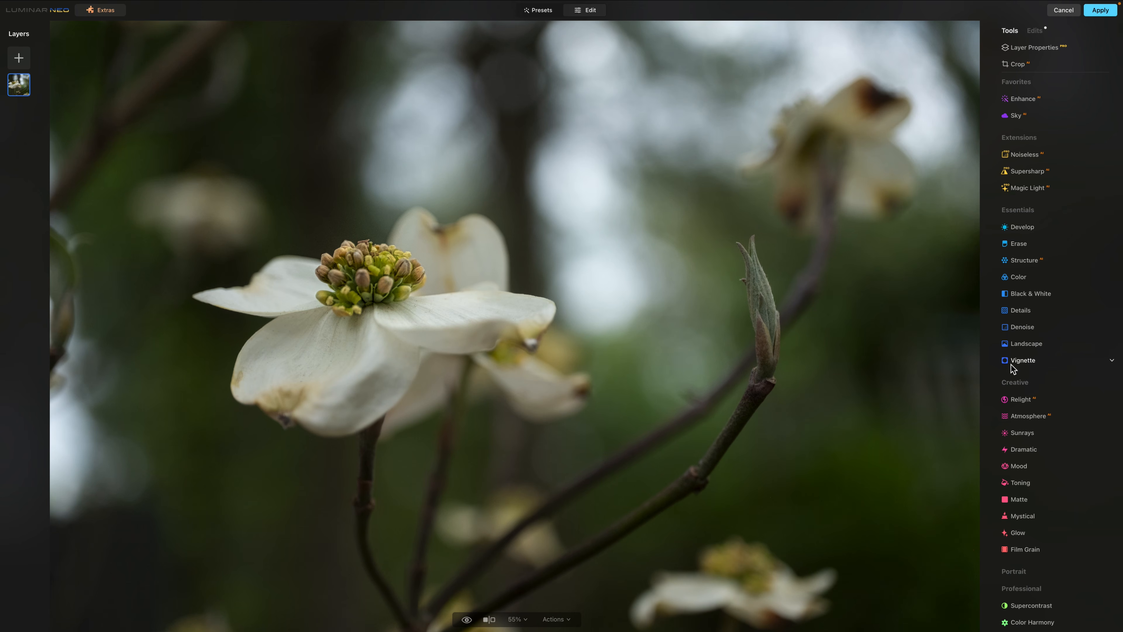
# In the Glow tool, choose the Orton Effect Soft type and set its Amount to 33
pyautogui.click(1013, 533)
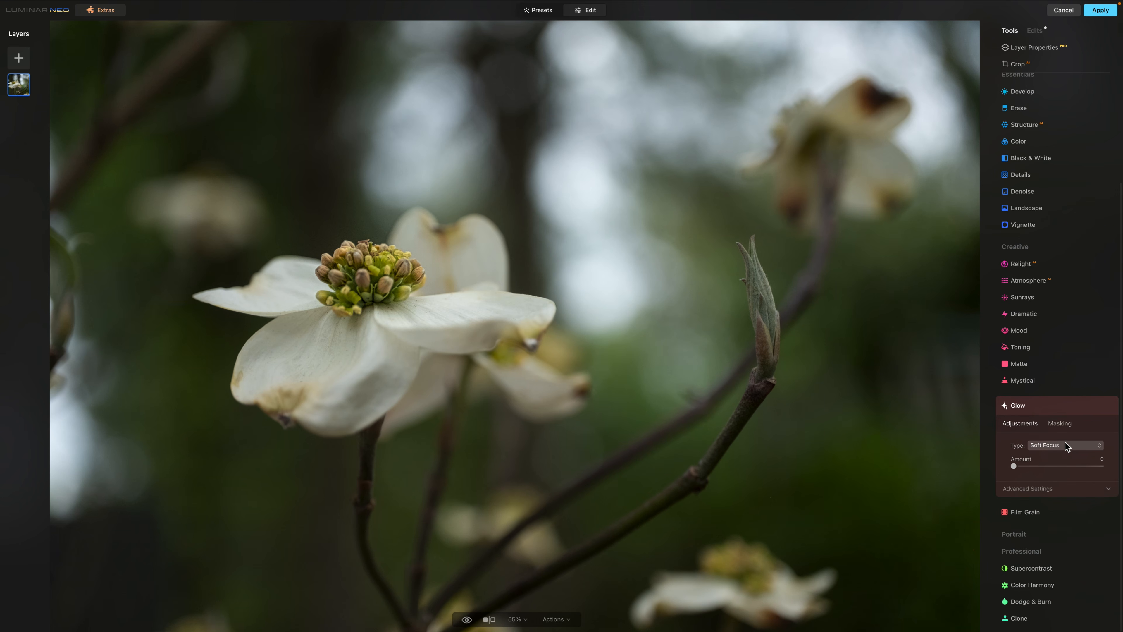
pyautogui.click(1064, 445)
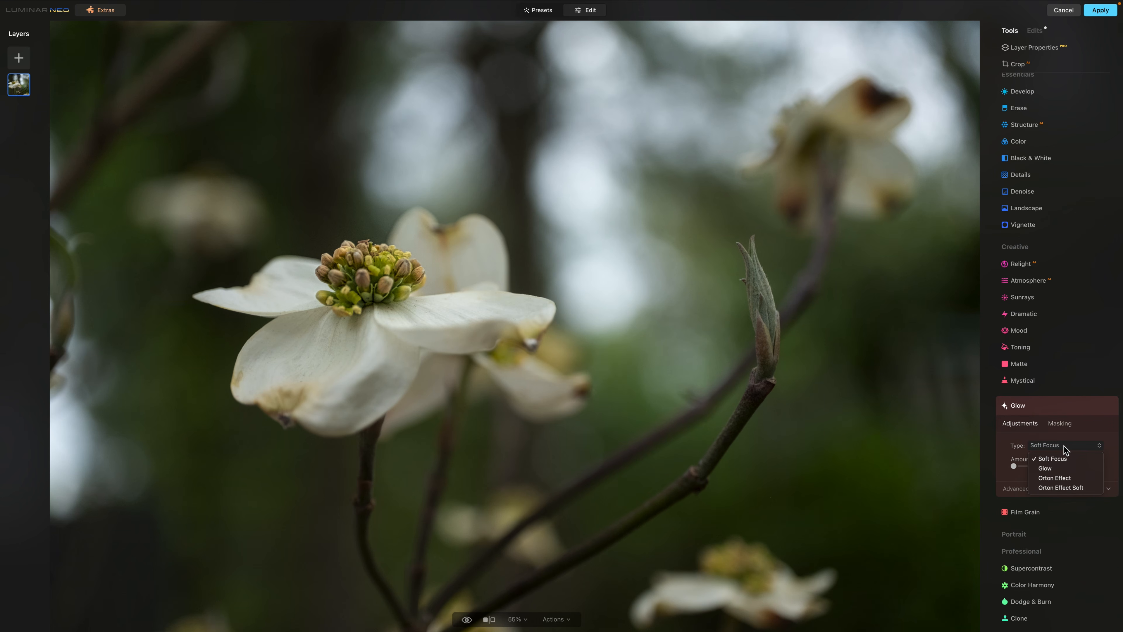
pyautogui.click(1050, 488)
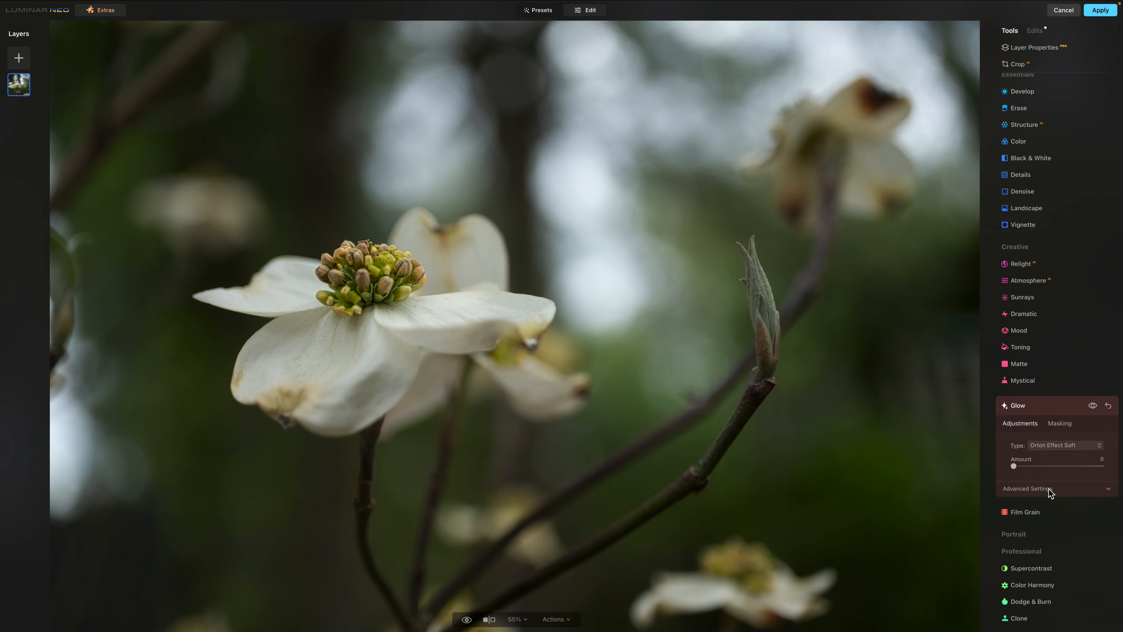
pyautogui.click(1035, 466)
pyautogui.moveTo(1044, 466)
pyautogui.mouseDown()
pyautogui.moveTo(1060, 465)
pyautogui.moveTo(1043, 468)
pyautogui.mouseUp()
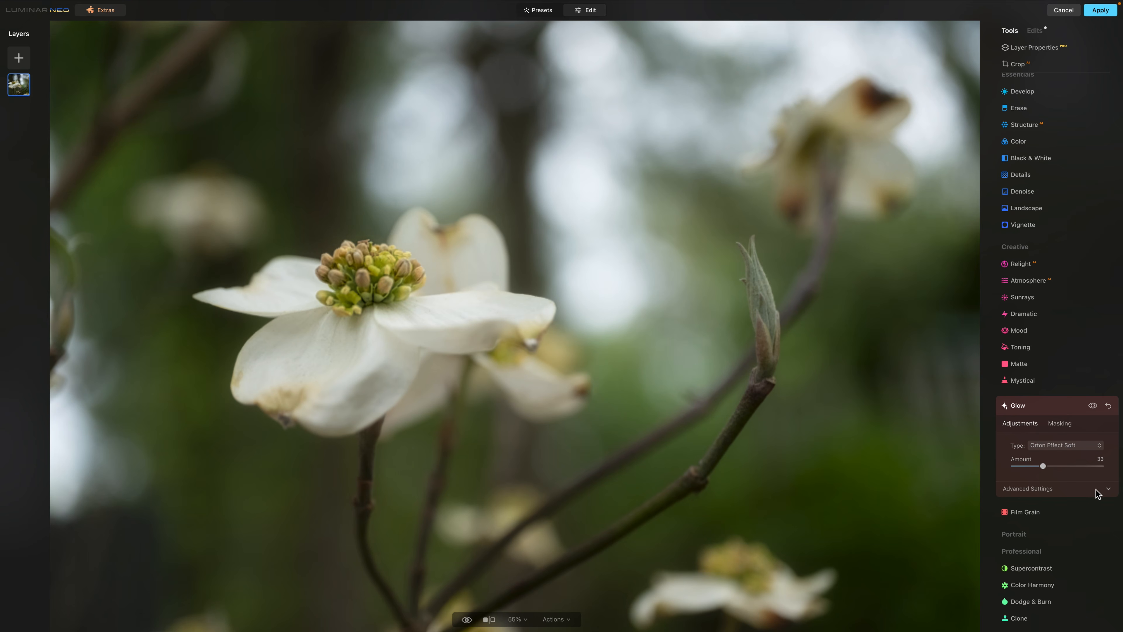
# In Glow's advanced settings, set Softness to about 51, Brightness to about -61 and Warmth to 48
pyautogui.click(1108, 489)
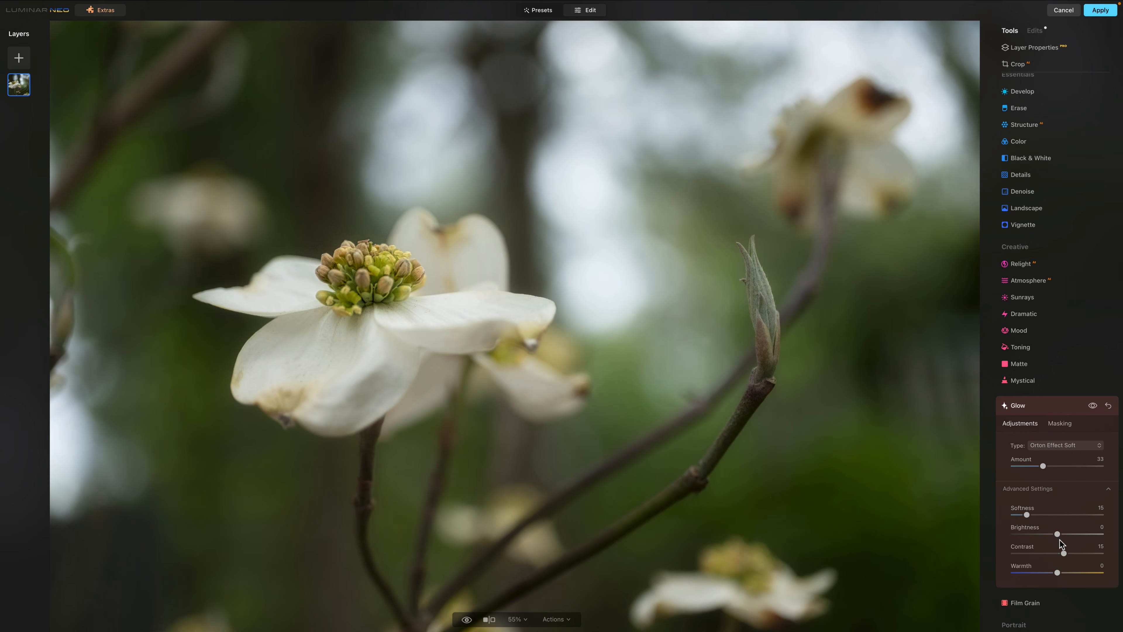
pyautogui.moveTo(1057, 534); pyautogui.dragTo(1039, 534)
pyautogui.moveTo(1033, 533); pyautogui.dragTo(1031, 534)
pyautogui.click(1058, 573)
pyautogui.moveTo(1057, 573); pyautogui.dragTo(1080, 573)
pyautogui.click(1026, 515)
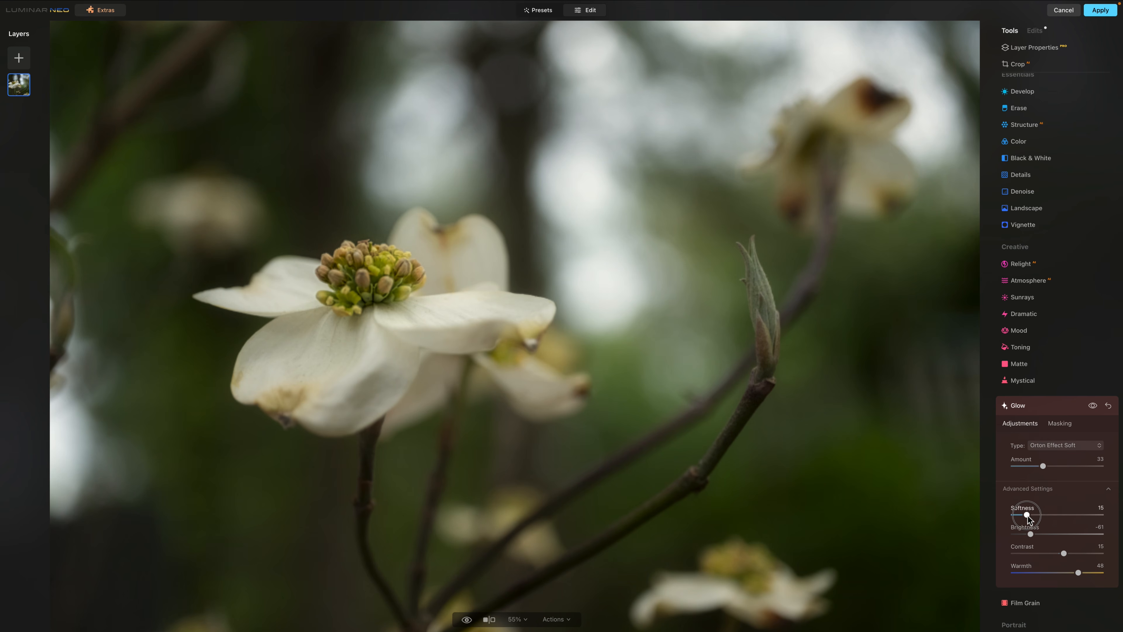
pyautogui.moveTo(1027, 518); pyautogui.dragTo(1064, 521)
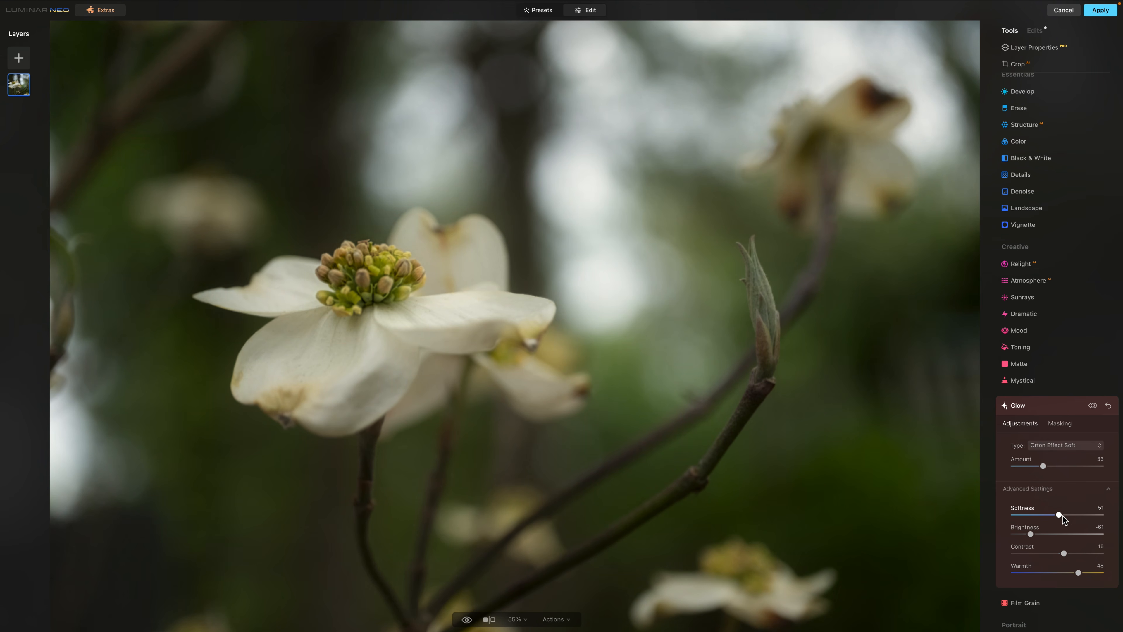
pyautogui.click(1062, 518)
pyautogui.moveTo(1030, 534); pyautogui.dragTo(1029, 536)
# Erase the Glow effect from the main flower's center with a mask brush at Strength 27, and close the Glow tool
pyautogui.click(1062, 423)
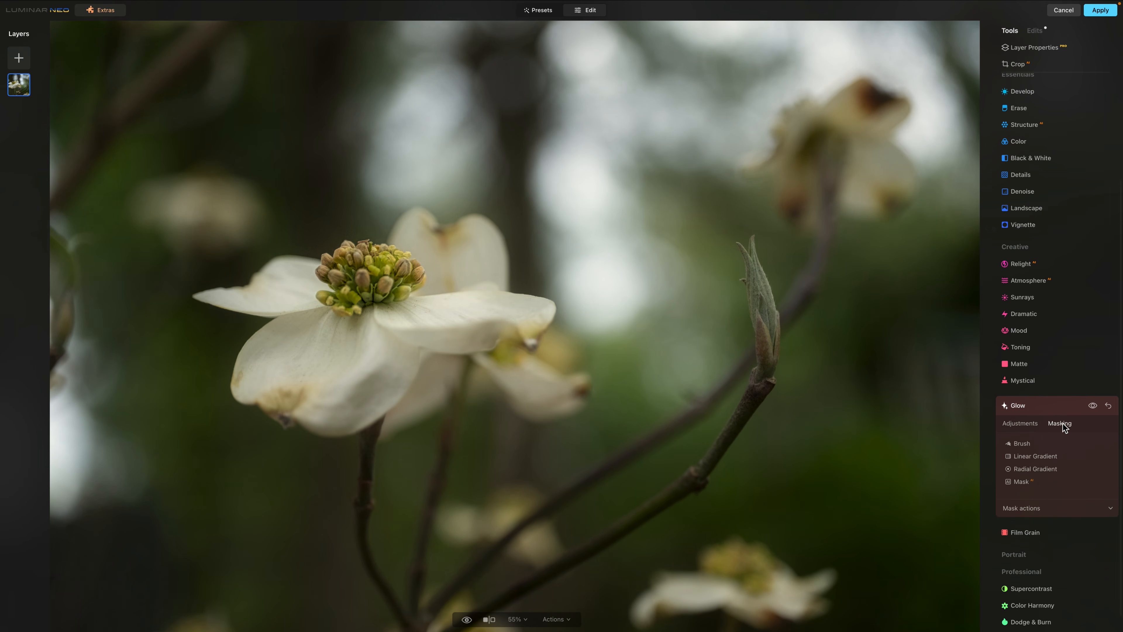
pyautogui.click(1022, 442)
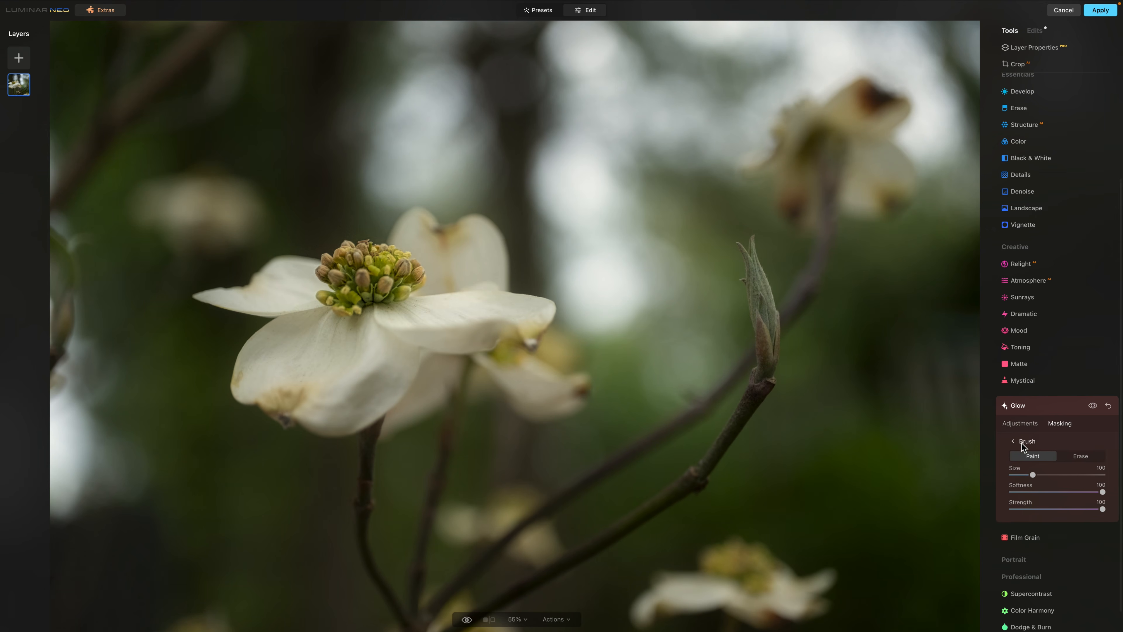
pyautogui.click(1076, 457)
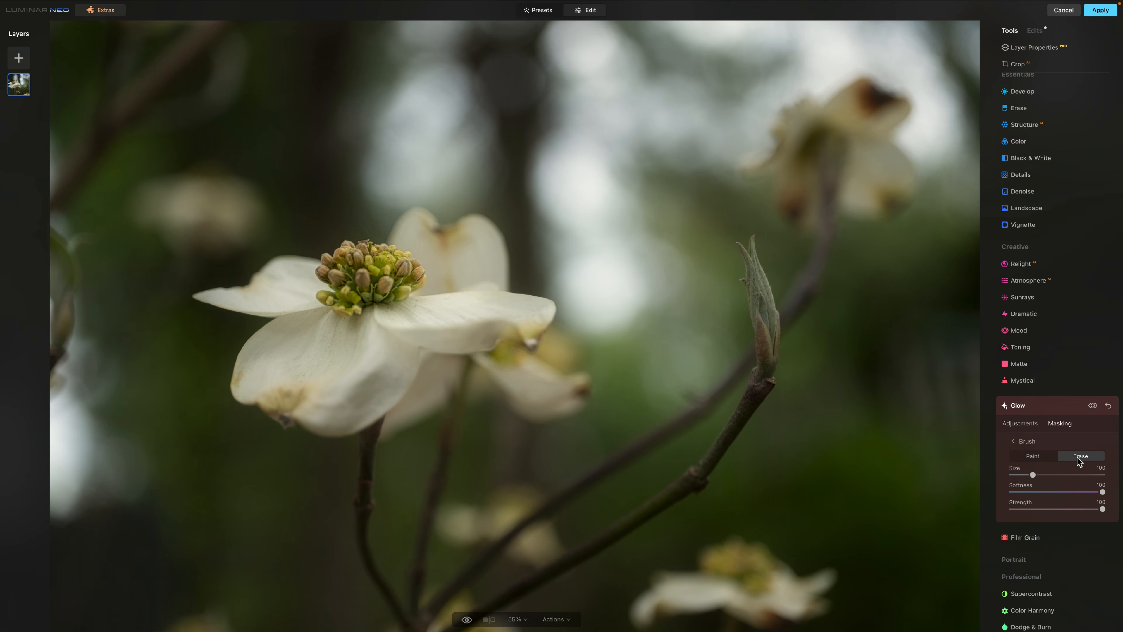
pyautogui.click(1055, 510)
pyautogui.moveTo(1054, 508); pyautogui.dragTo(1035, 506)
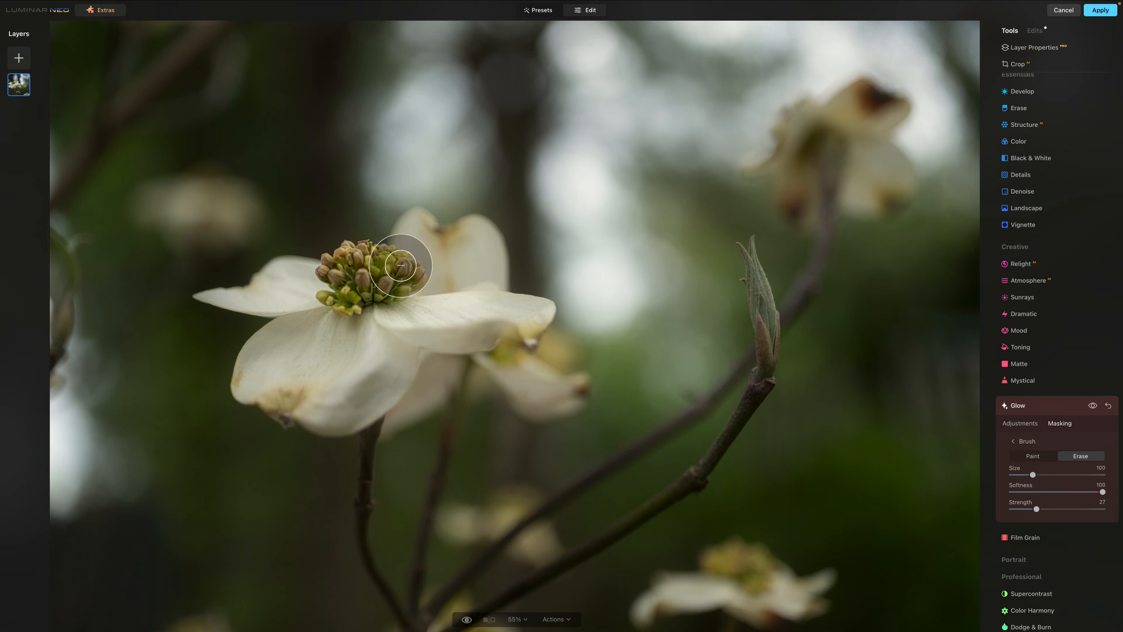
pyautogui.moveTo(369, 263)
pyautogui.mouseDown()
pyautogui.moveTo(360, 288)
pyautogui.moveTo(343, 277)
pyautogui.moveTo(365, 261)
pyautogui.moveTo(382, 267)
pyautogui.moveTo(360, 278)
pyautogui.moveTo(340, 267)
pyautogui.moveTo(360, 271)
pyautogui.moveTo(347, 279)
pyautogui.moveTo(357, 273)
pyautogui.moveTo(347, 257)
pyautogui.moveTo(329, 289)
pyautogui.moveTo(387, 279)
pyautogui.moveTo(385, 266)
pyautogui.moveTo(358, 277)
pyautogui.moveTo(363, 262)
pyautogui.moveTo(391, 272)
pyautogui.moveTo(337, 289)
pyautogui.moveTo(368, 281)
pyautogui.mouseUp()
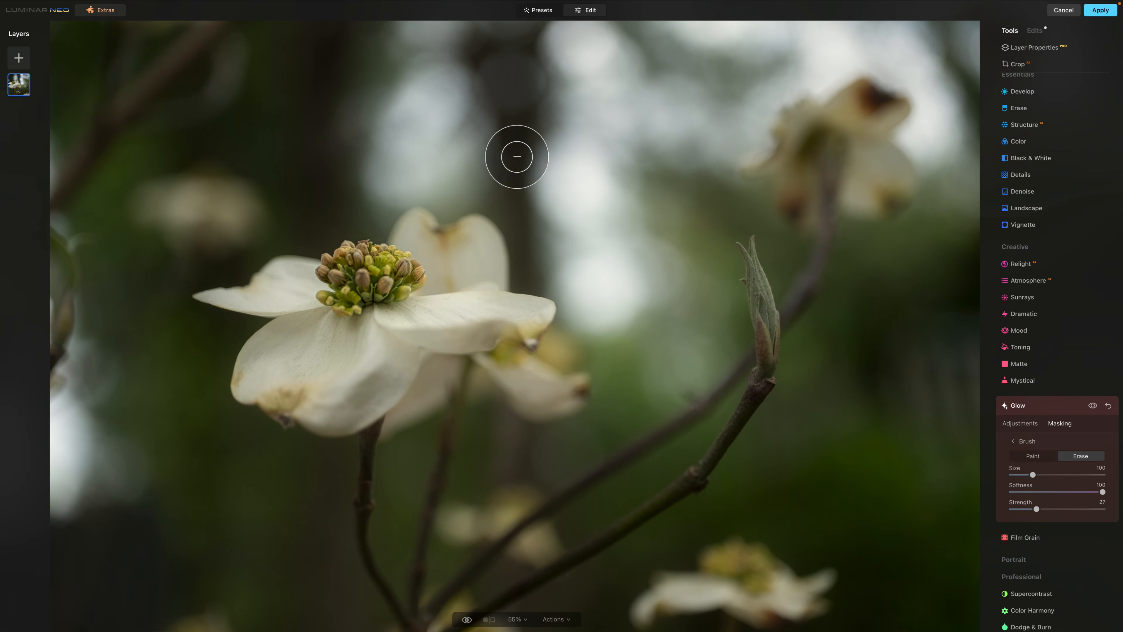
pyautogui.click(1024, 407)
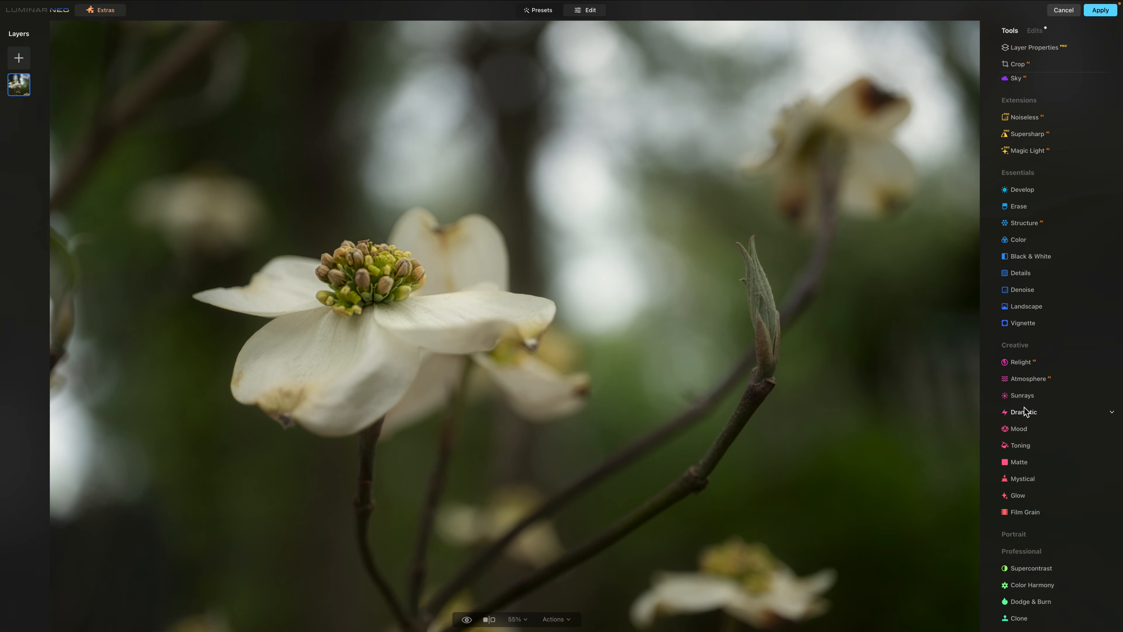
# In the Develop tool, set Highlights to -44 and the color Temperature to 6
pyautogui.click(1021, 189)
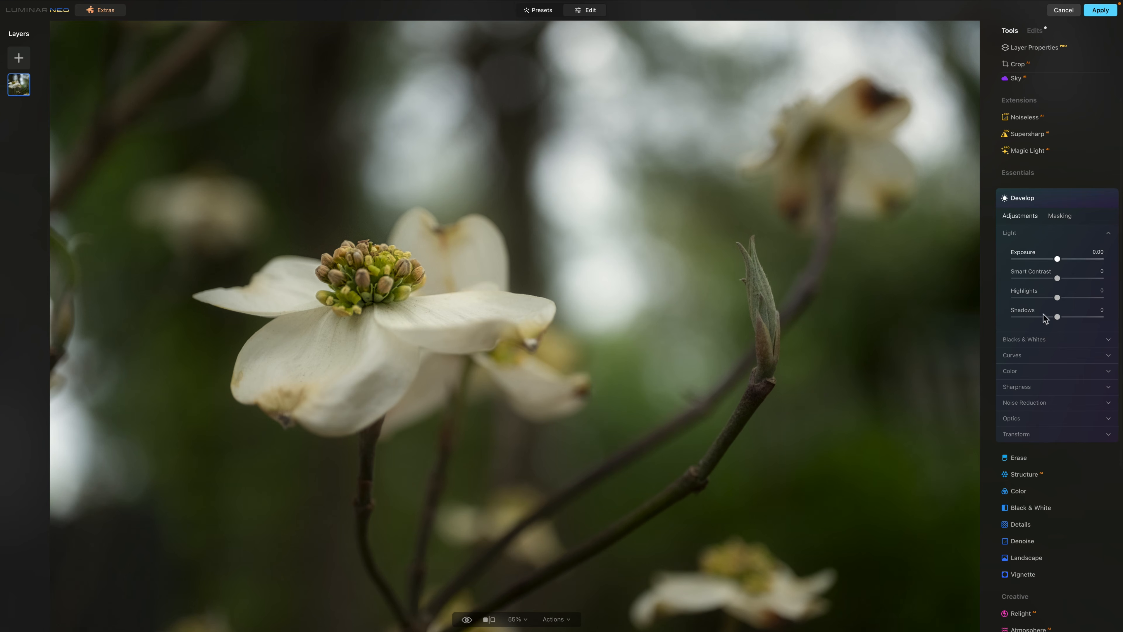
pyautogui.moveTo(1057, 297); pyautogui.dragTo(1038, 298)
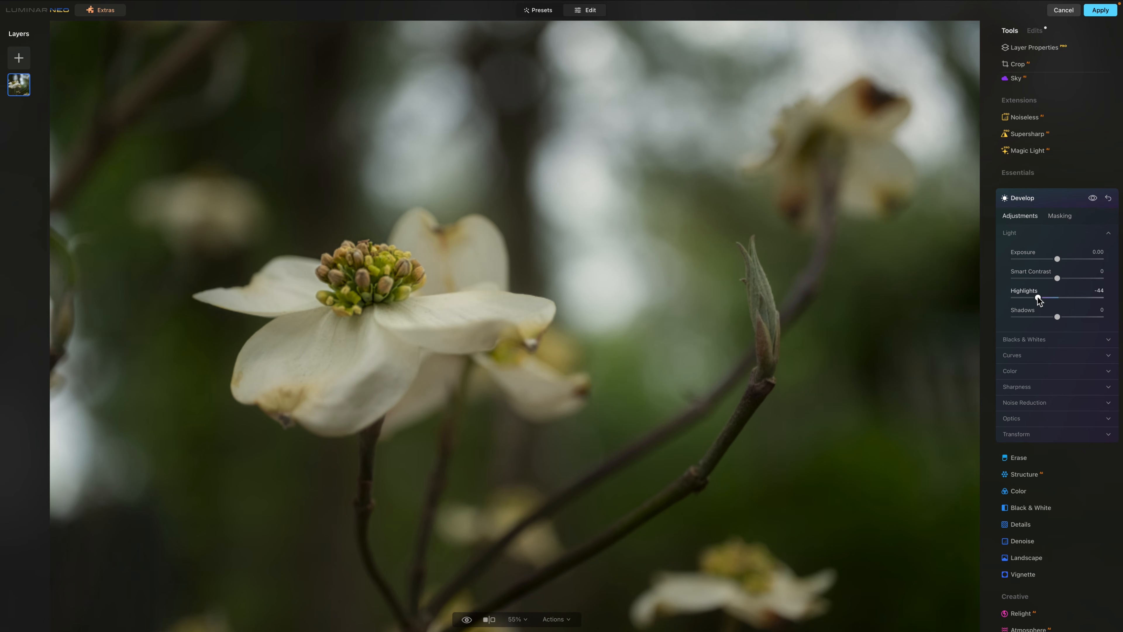
pyautogui.click(1109, 372)
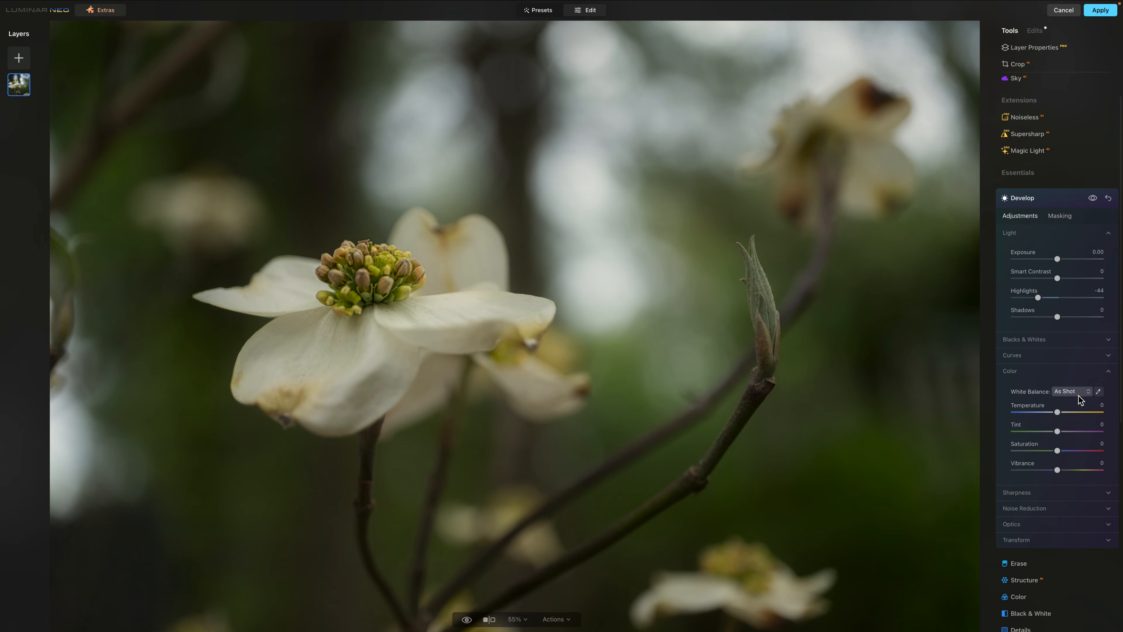
pyautogui.moveTo(1057, 412); pyautogui.dragTo(1061, 414)
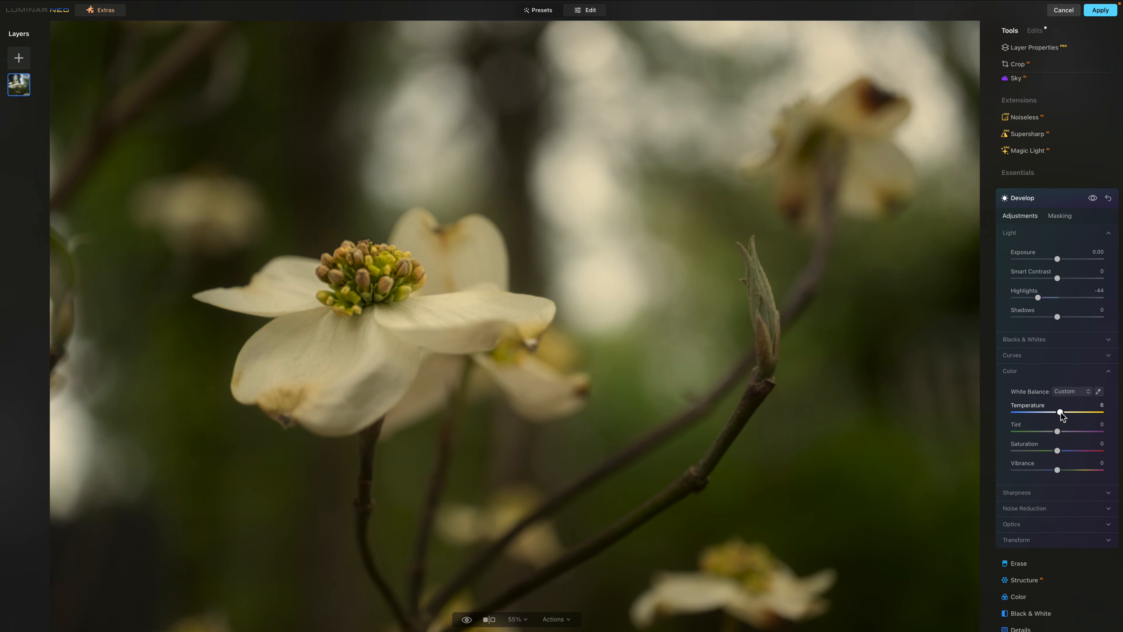
# Make a slight midtone adjustment to the main tone curve in the Develop tool
pyautogui.scroll(-7, 1061, 413)
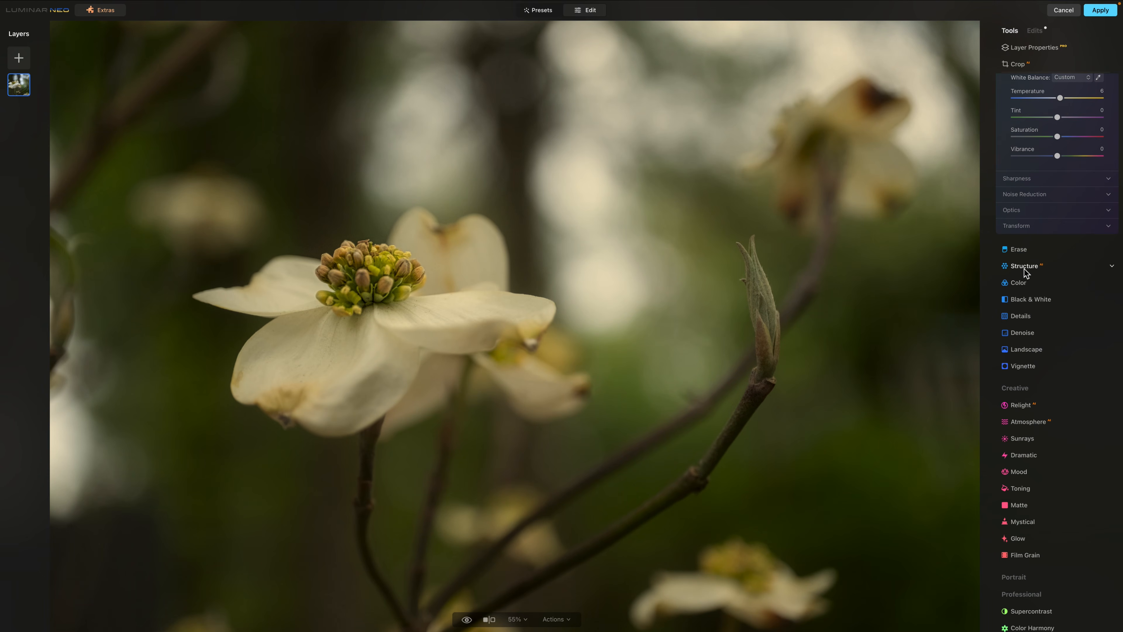
pyautogui.scroll(3, 1024, 274)
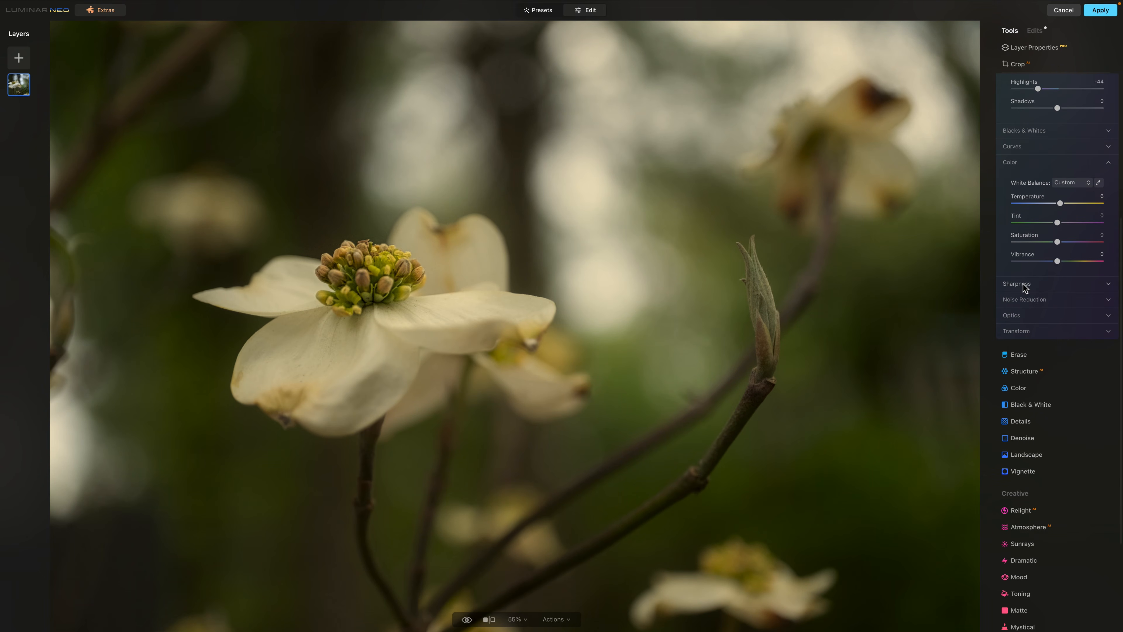
pyautogui.click(1019, 150)
pyautogui.scroll(3, 1020, 159)
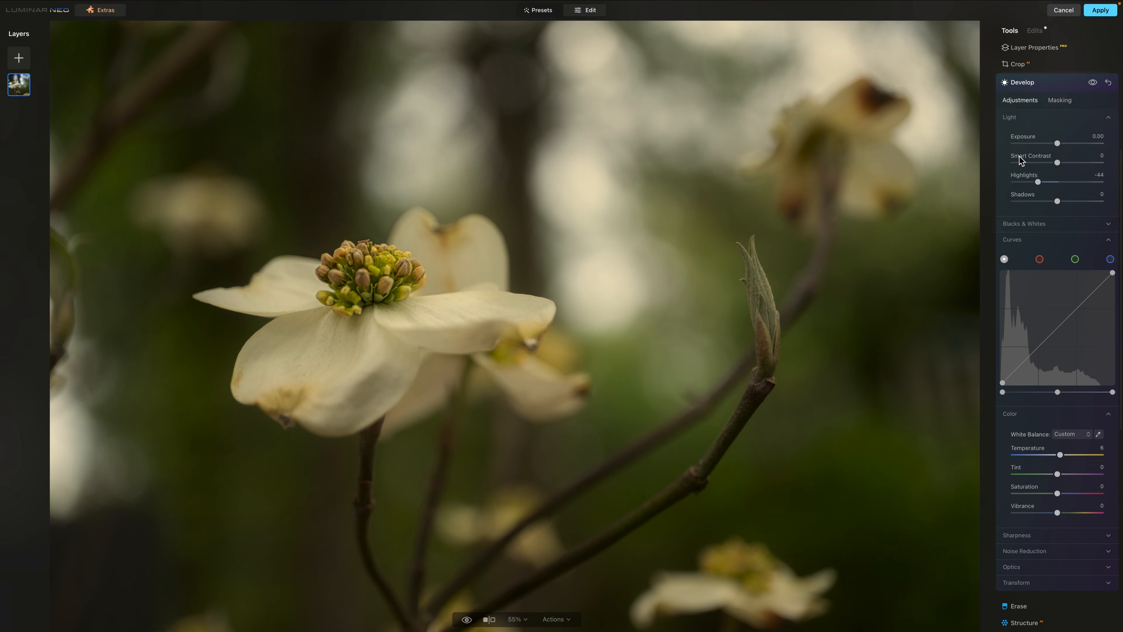
pyautogui.scroll(1, 1021, 168)
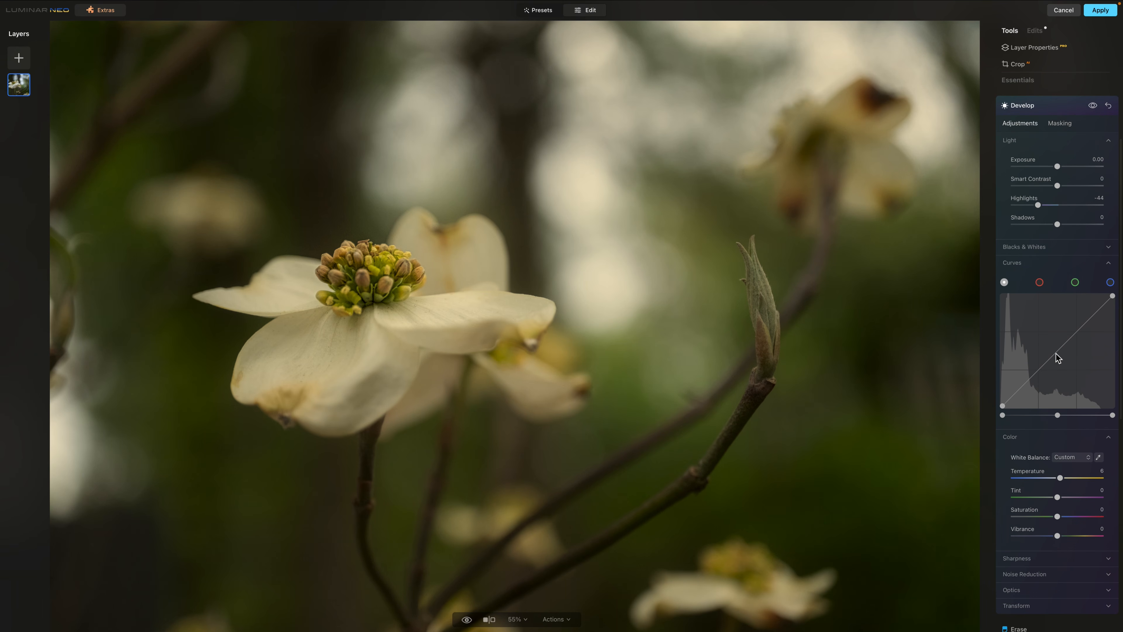
pyautogui.moveTo(1056, 353); pyautogui.dragTo(1058, 353)
# Mask the Develop adjustments to the main flower by painting over its petals with a brush at Strength 27
pyautogui.click(1059, 124)
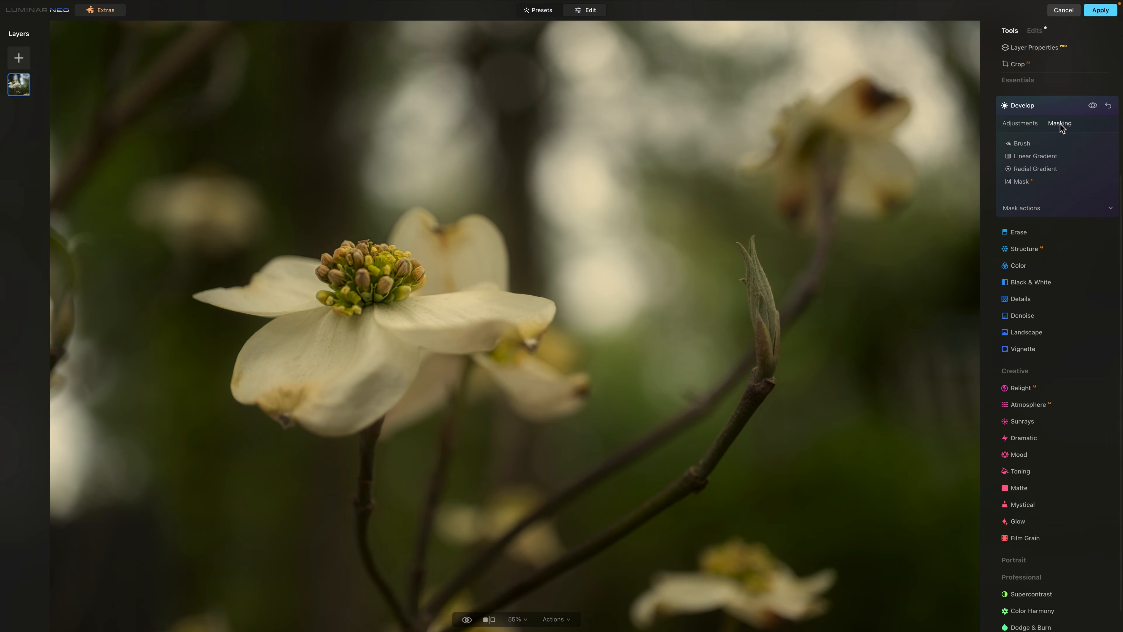
pyautogui.click(1024, 143)
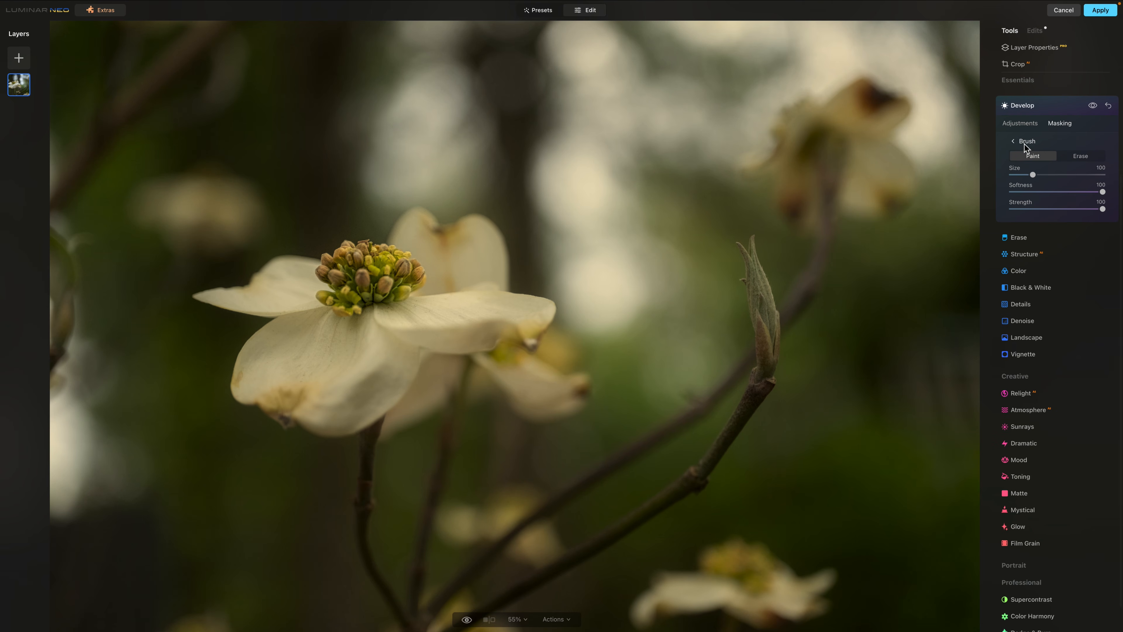
pyautogui.click(1037, 208)
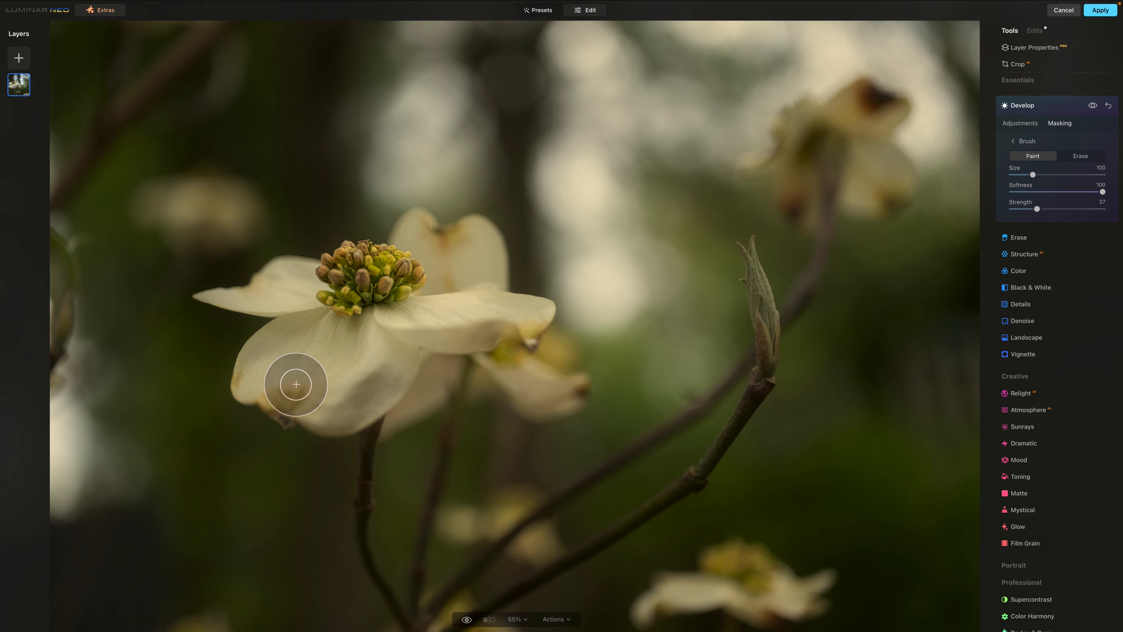
pyautogui.moveTo(363, 364)
pyautogui.mouseDown()
pyautogui.moveTo(327, 411)
pyautogui.moveTo(297, 355)
pyautogui.moveTo(325, 351)
pyautogui.moveTo(365, 371)
pyautogui.moveTo(336, 334)
pyautogui.moveTo(484, 309)
pyautogui.moveTo(428, 306)
pyautogui.mouseUp()
pyautogui.moveTo(435, 257)
pyautogui.mouseDown()
pyautogui.moveTo(481, 249)
pyautogui.moveTo(463, 277)
pyautogui.moveTo(437, 253)
pyautogui.mouseUp()
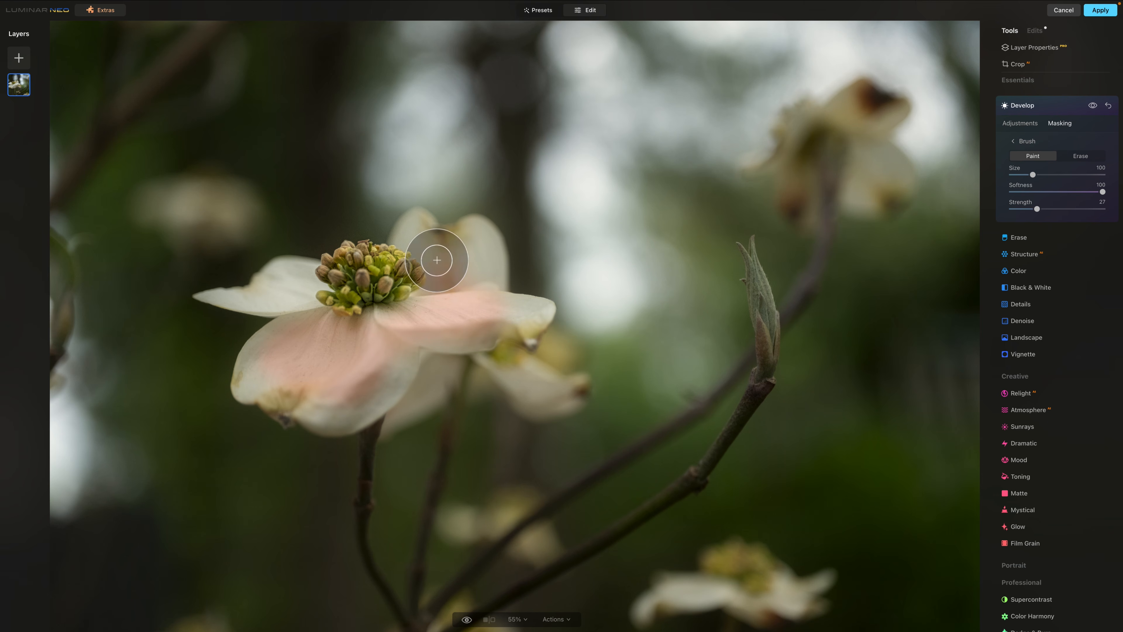
pyautogui.moveTo(302, 285)
pyautogui.mouseDown()
pyautogui.moveTo(252, 294)
pyautogui.moveTo(294, 286)
pyautogui.mouseUp()
pyautogui.moveTo(288, 357)
pyautogui.mouseDown()
pyautogui.moveTo(382, 369)
pyautogui.moveTo(374, 354)
pyautogui.moveTo(401, 332)
pyautogui.moveTo(498, 312)
pyautogui.moveTo(446, 266)
pyautogui.moveTo(451, 245)
pyautogui.moveTo(469, 267)
pyautogui.moveTo(432, 328)
pyautogui.moveTo(332, 384)
pyautogui.mouseUp()
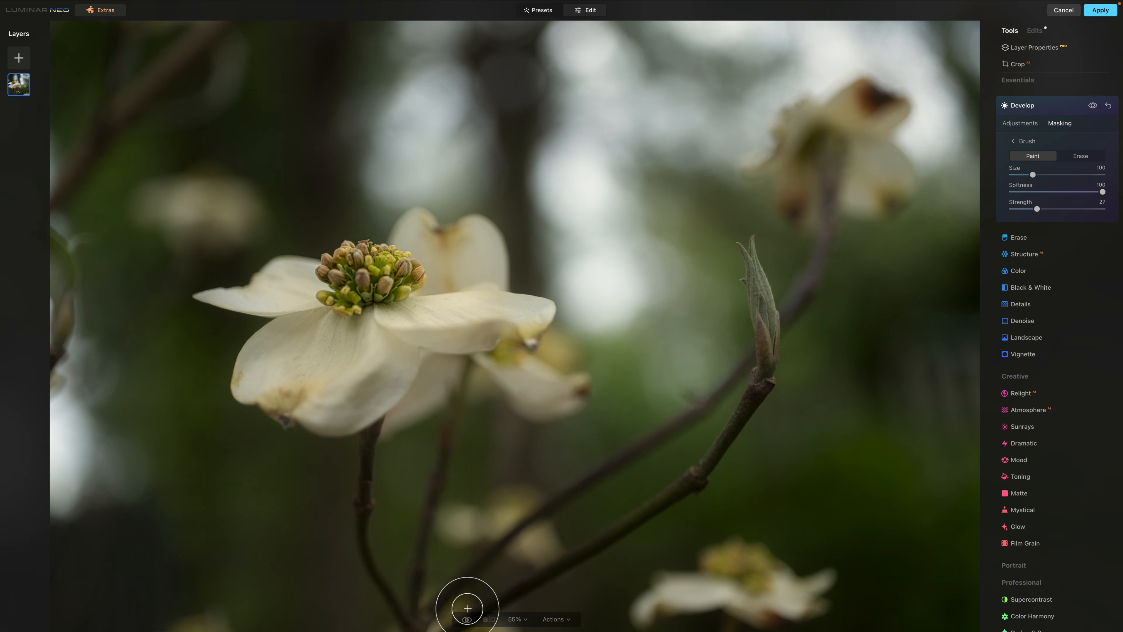
# Compare the original photo with all edits applied, both close up and with the whole image in view
pyautogui.scroll(2, 477, 413)
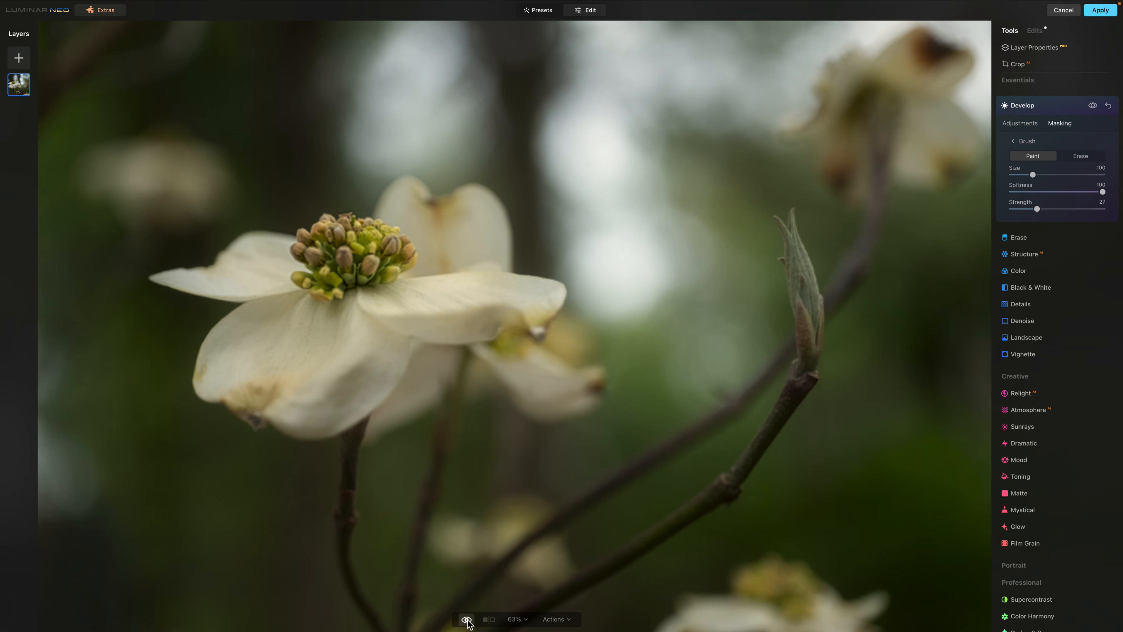
pyautogui.click(467, 620)
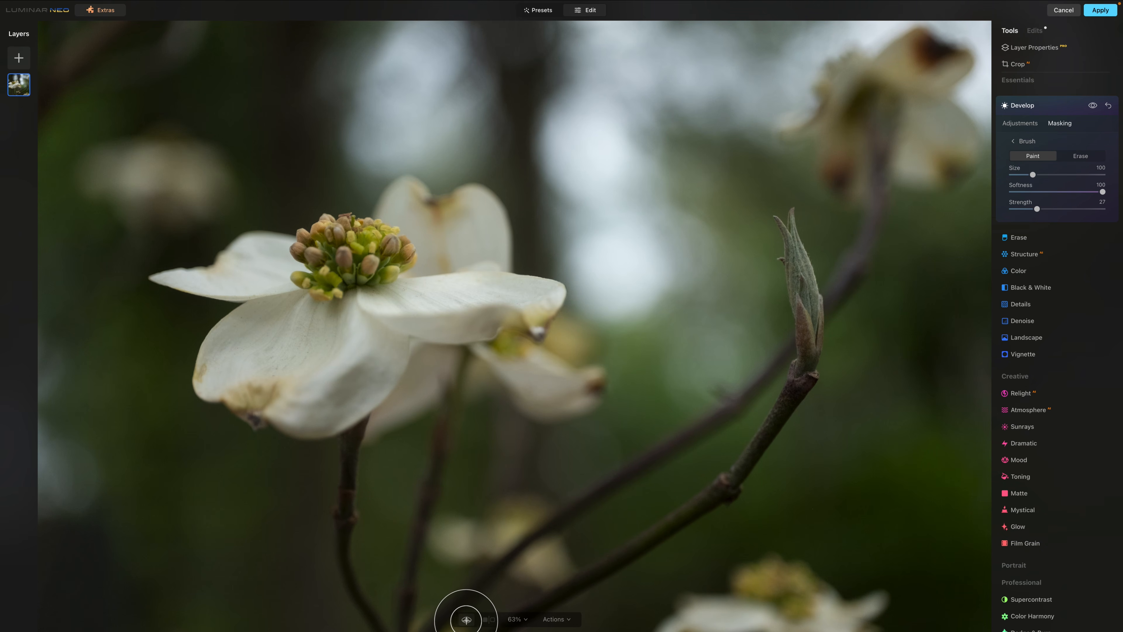
pyautogui.scroll(-1, 604, 396)
pyautogui.scroll(-3, 603, 396)
pyautogui.scroll(2, 603, 396)
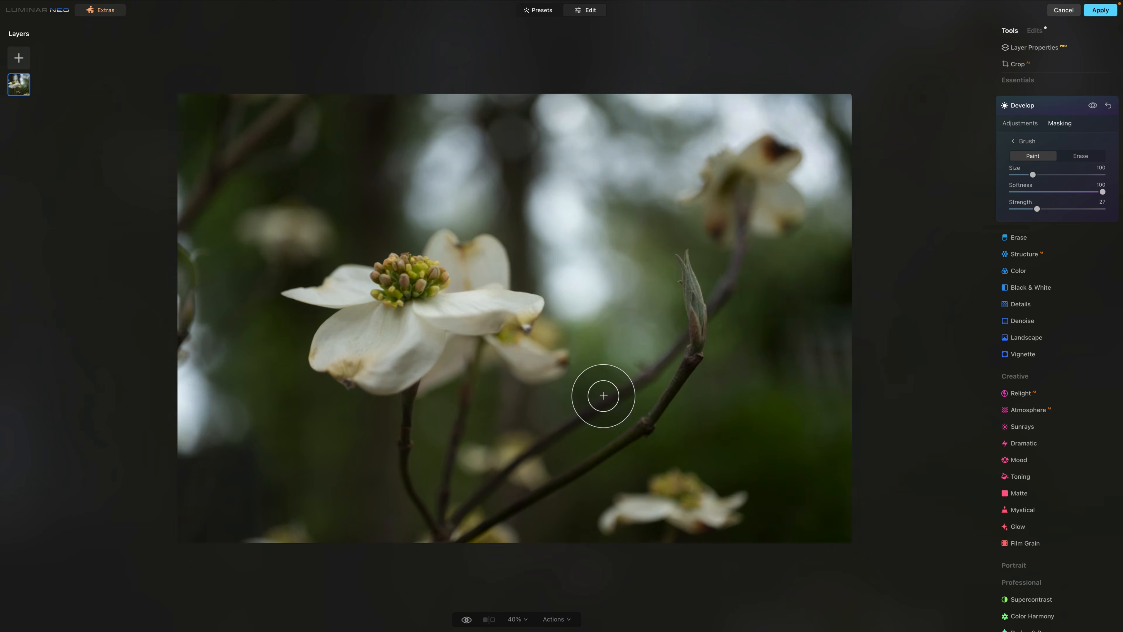
pyautogui.click(467, 620)
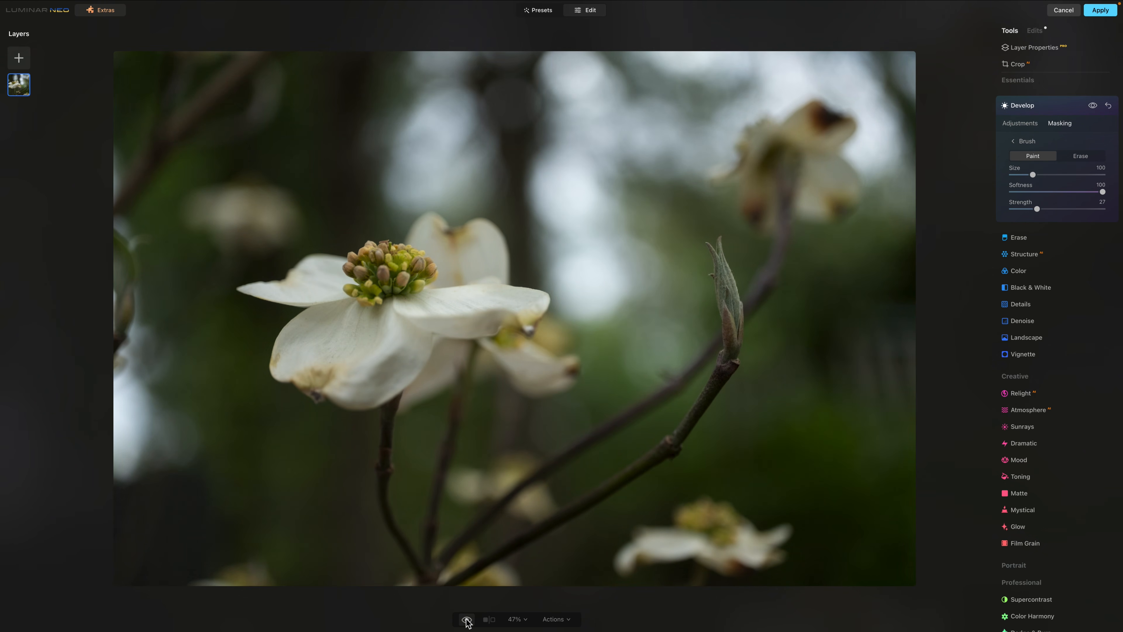
# Compare with the original photo, and review the list of applied edits and the available photo actions
pyautogui.click(466, 619)
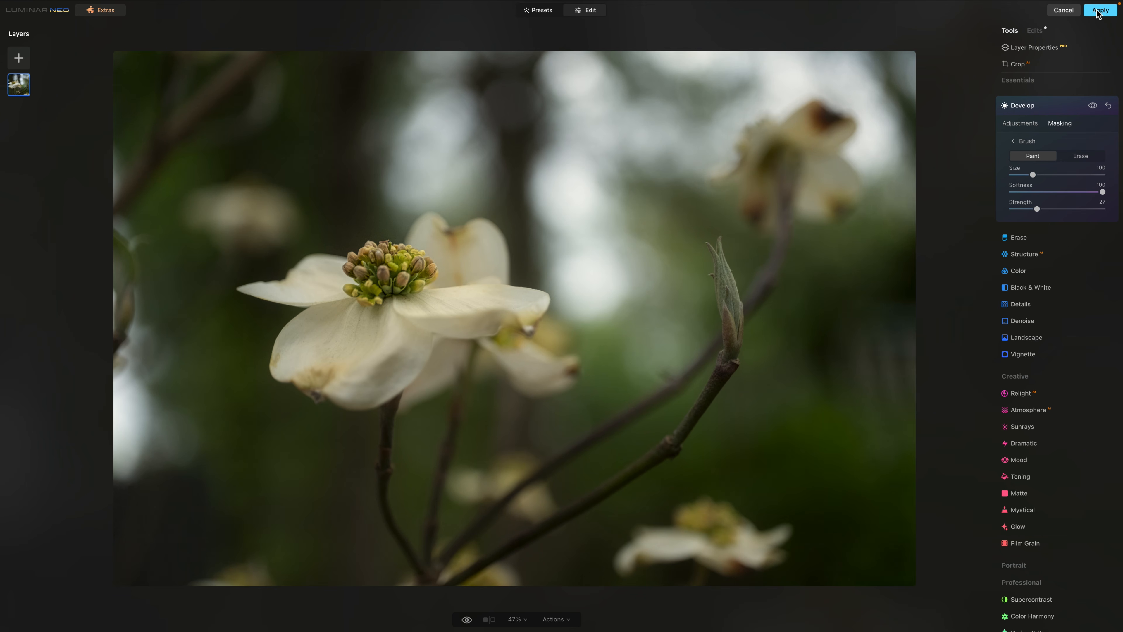
pyautogui.click(1037, 30)
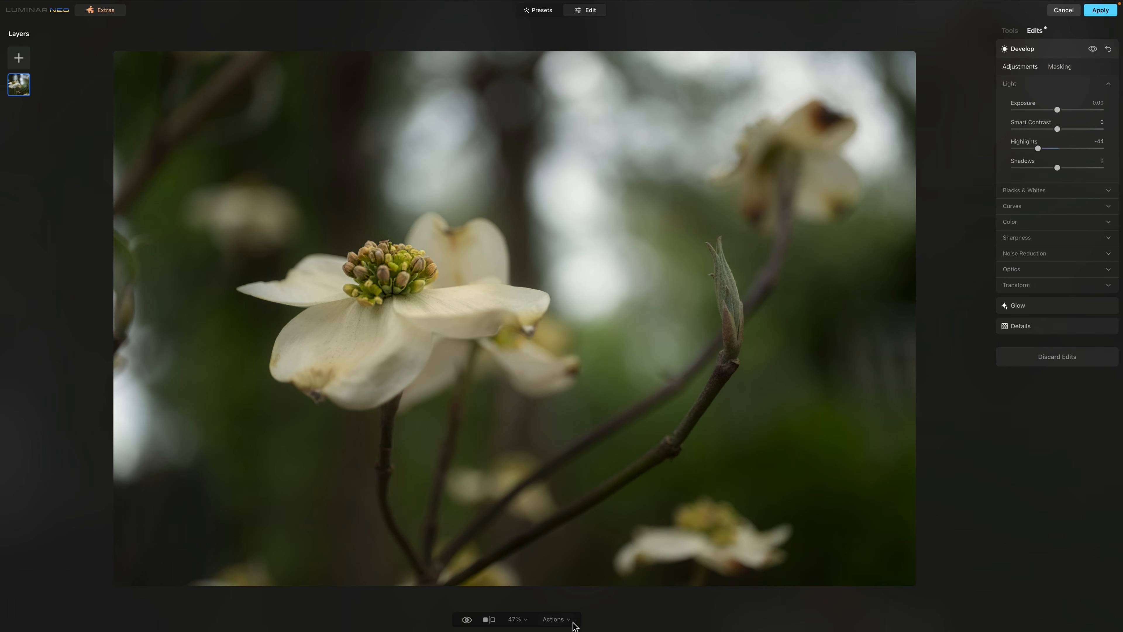
pyautogui.click(569, 619)
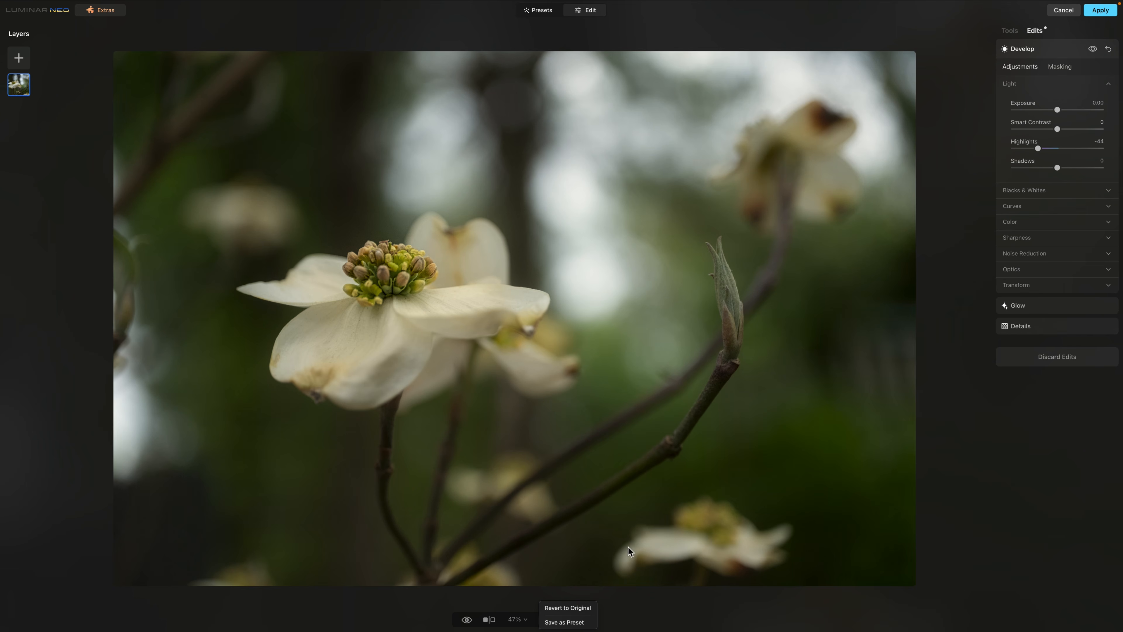
pyautogui.click(971, 482)
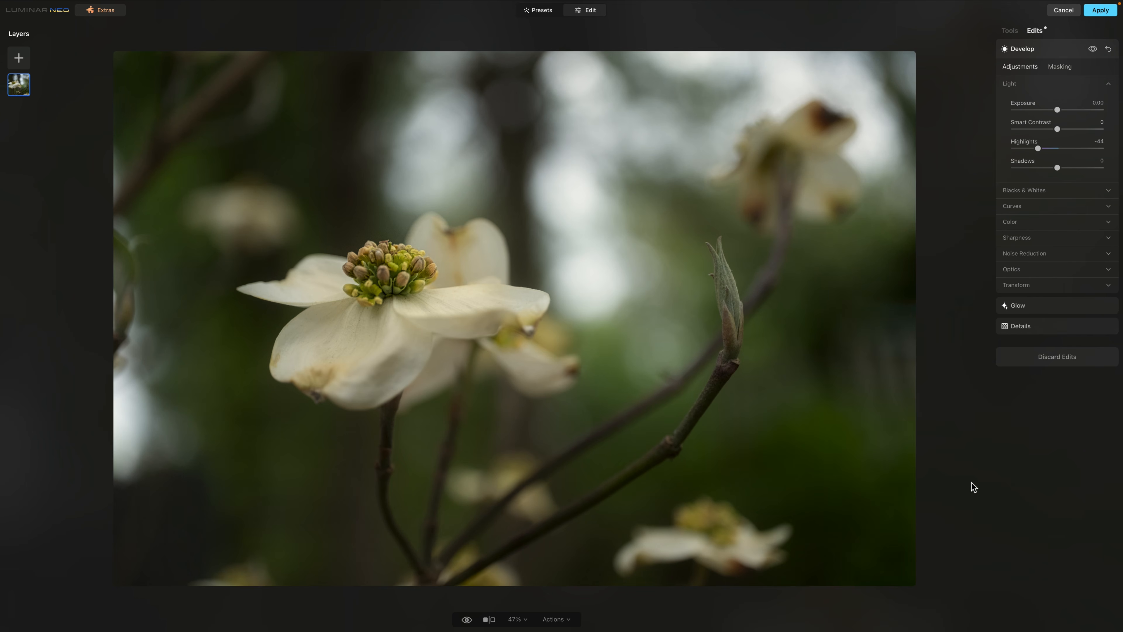
# Switch to the Luminar Neo window holding the cream tulip close-up, make it full screen and show its editing tools
pyautogui.moveTo(858, 619)
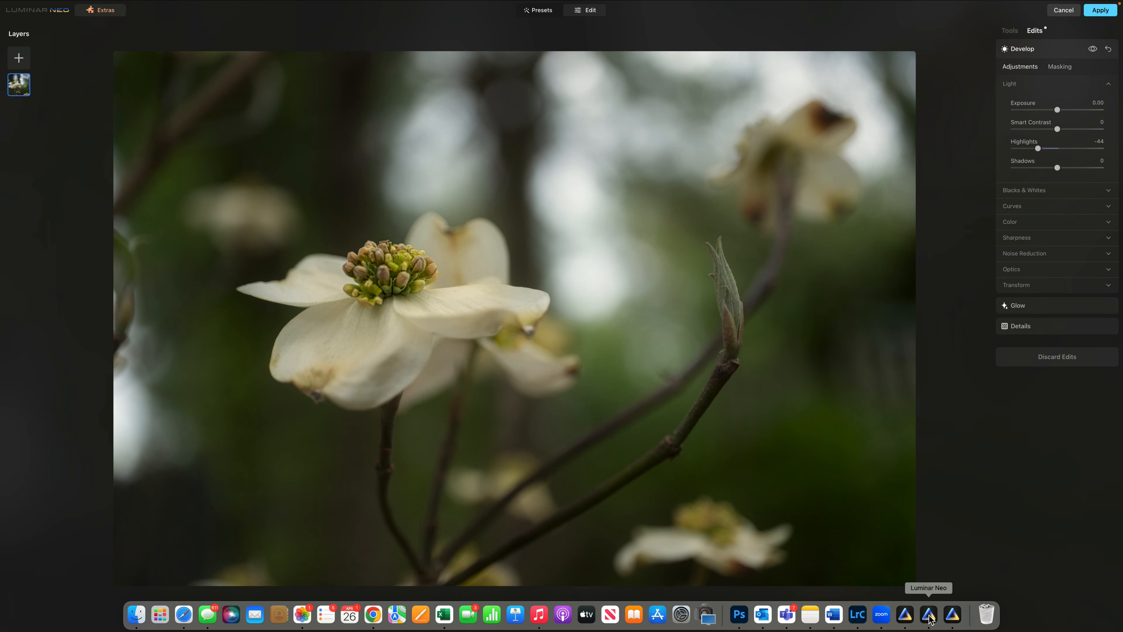
pyautogui.click(951, 616)
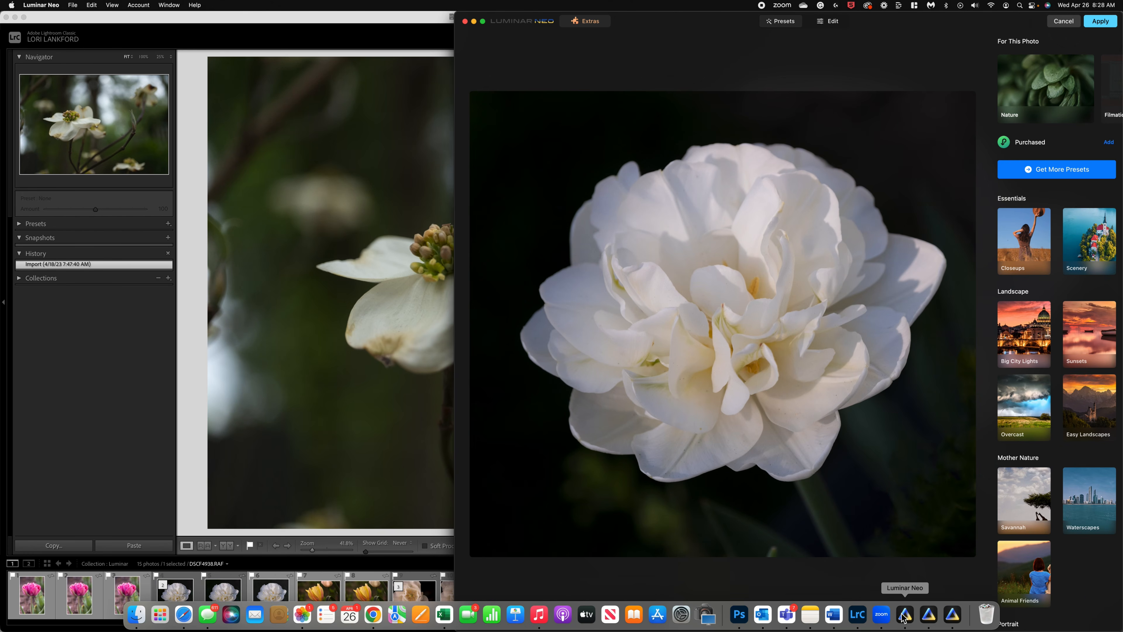
pyautogui.click(906, 615)
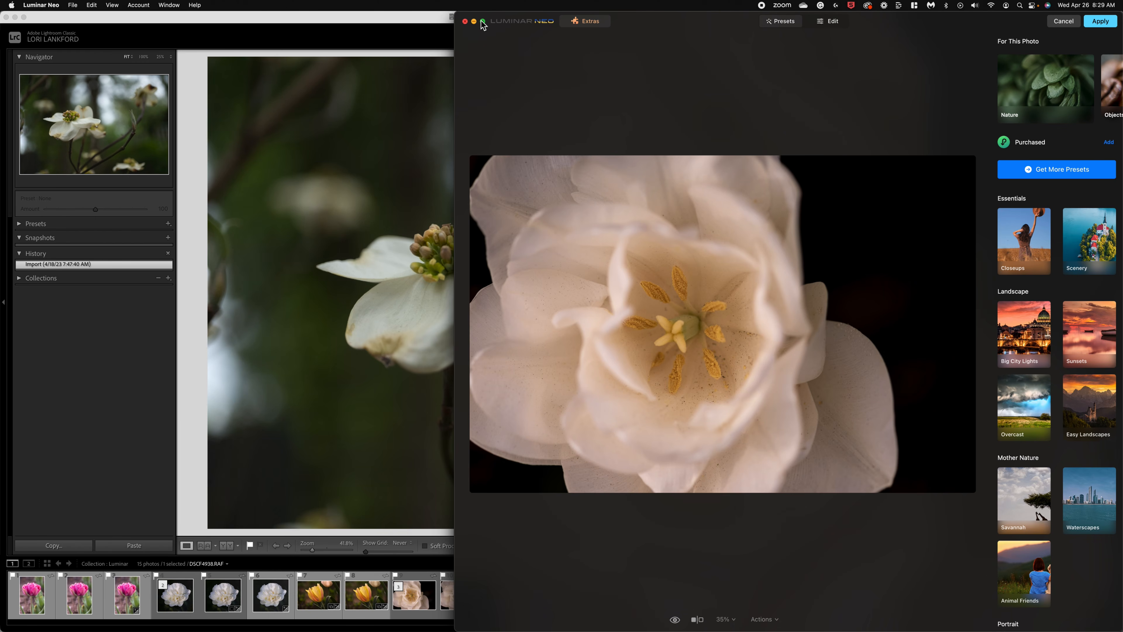
pyautogui.click(483, 21)
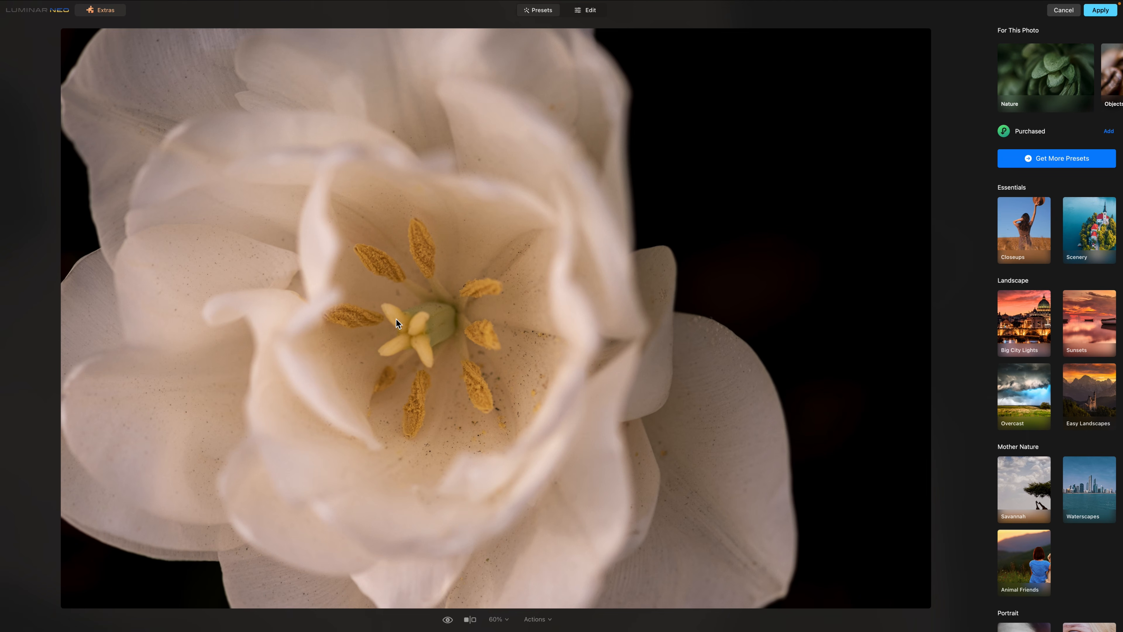
pyautogui.click(584, 13)
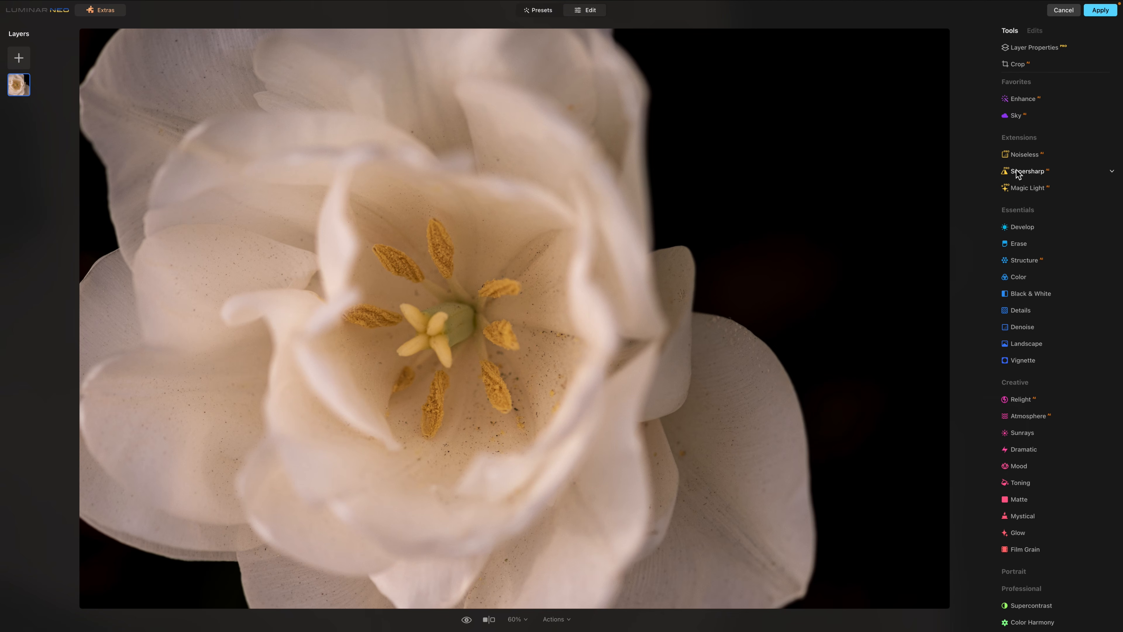
# Sharpen the tulip with Supersharp in Universal mode, trying the Low and Middle strengths
pyautogui.click(1113, 176)
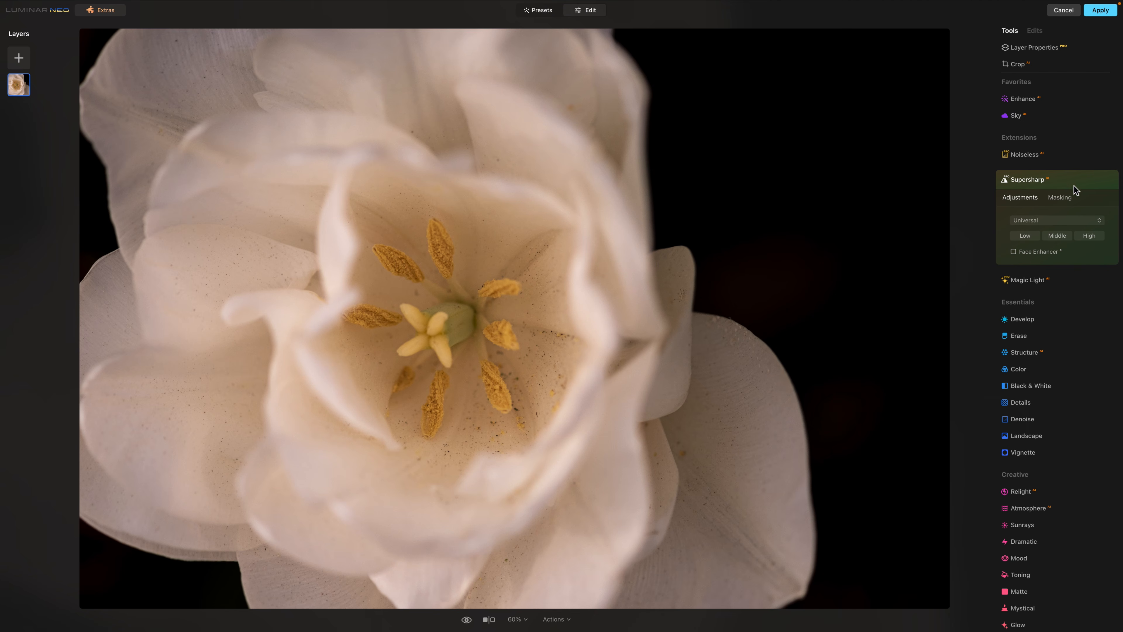
pyautogui.click(1035, 220)
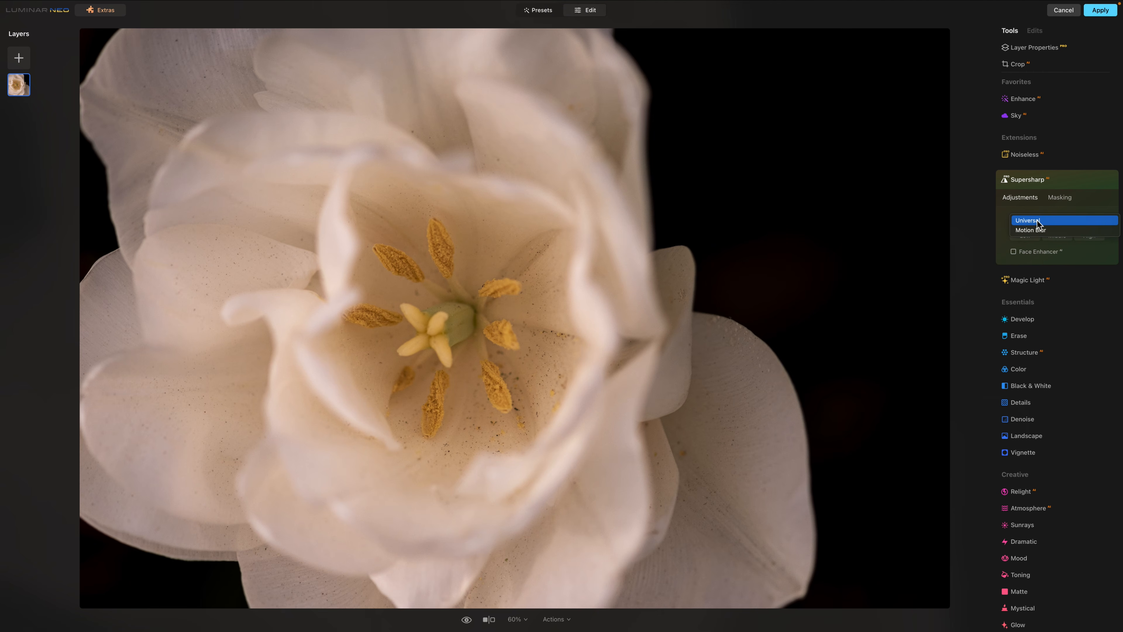
pyautogui.click(1037, 219)
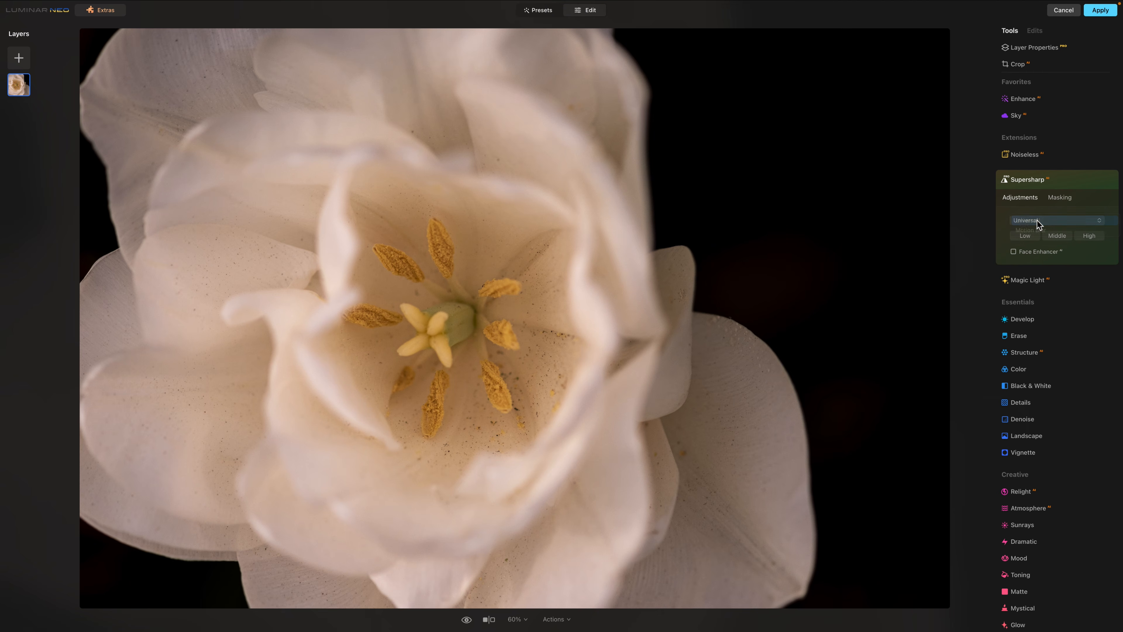
pyautogui.click(1025, 235)
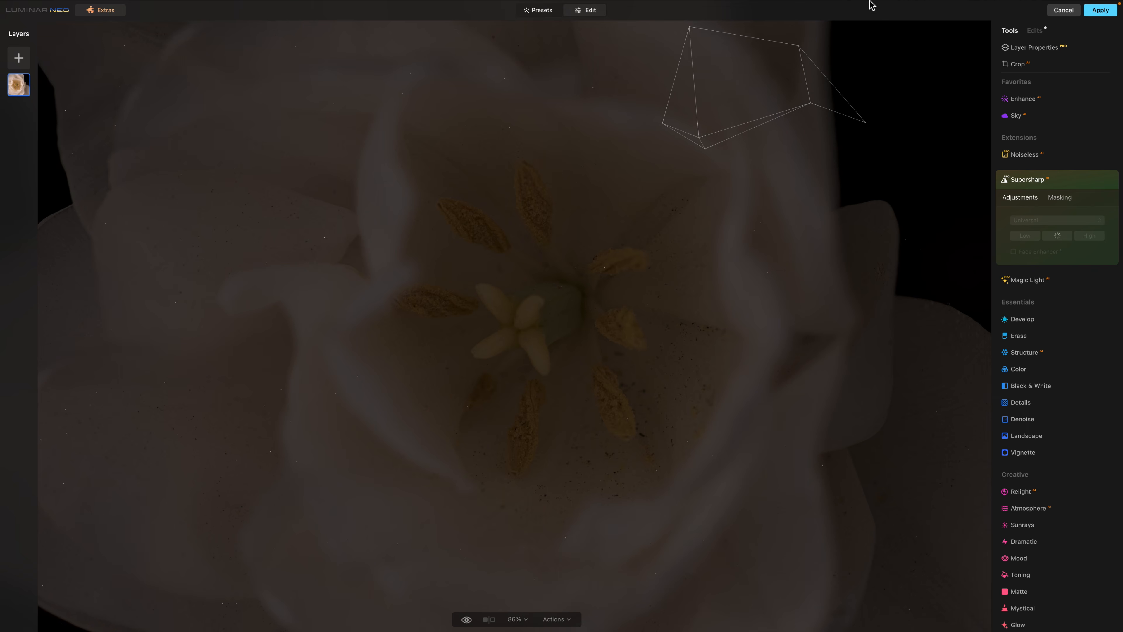
# Compare the Supersharp result before and after across the flower's center, and reset the Supersharp adjustment
pyautogui.moveTo(870, 4)
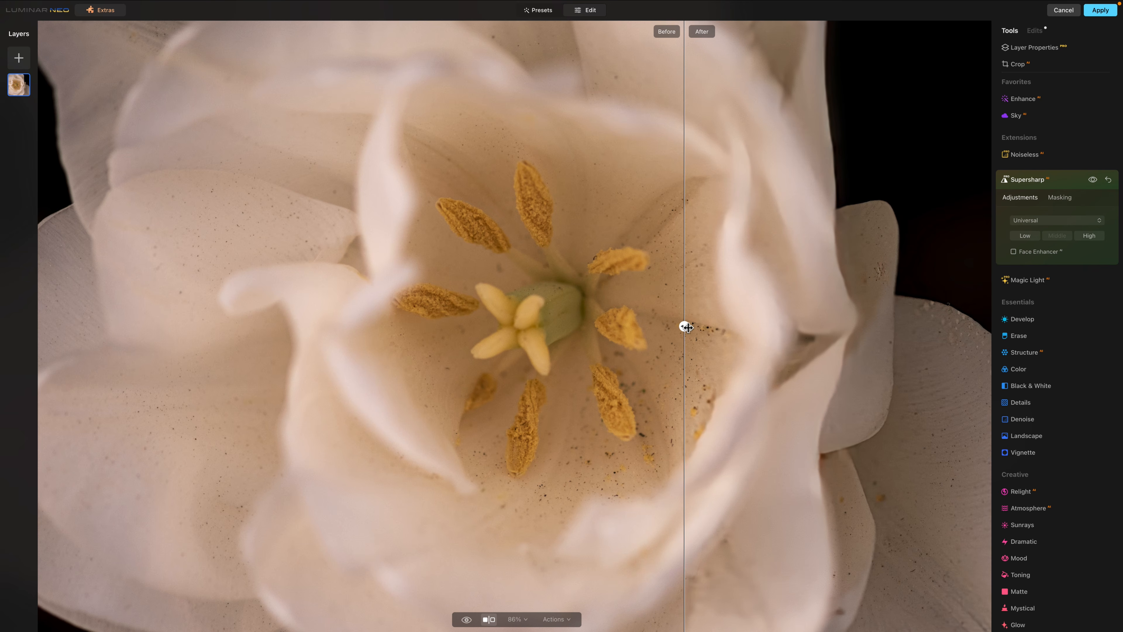
pyautogui.moveTo(685, 326); pyautogui.dragTo(657, 343)
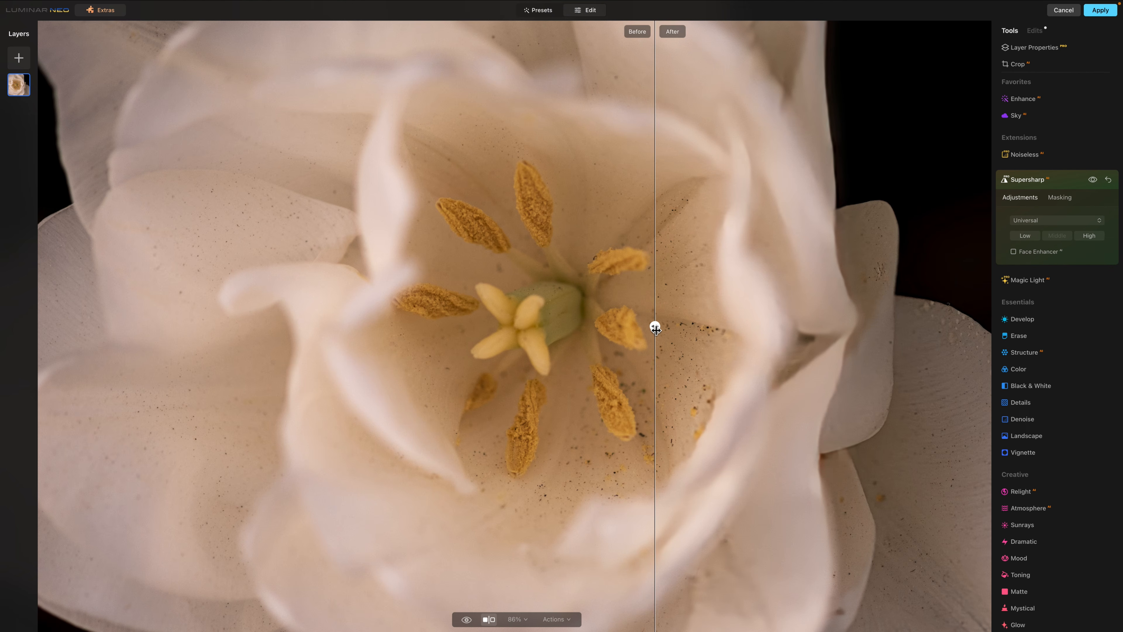
pyautogui.moveTo(655, 328); pyautogui.dragTo(459, 347)
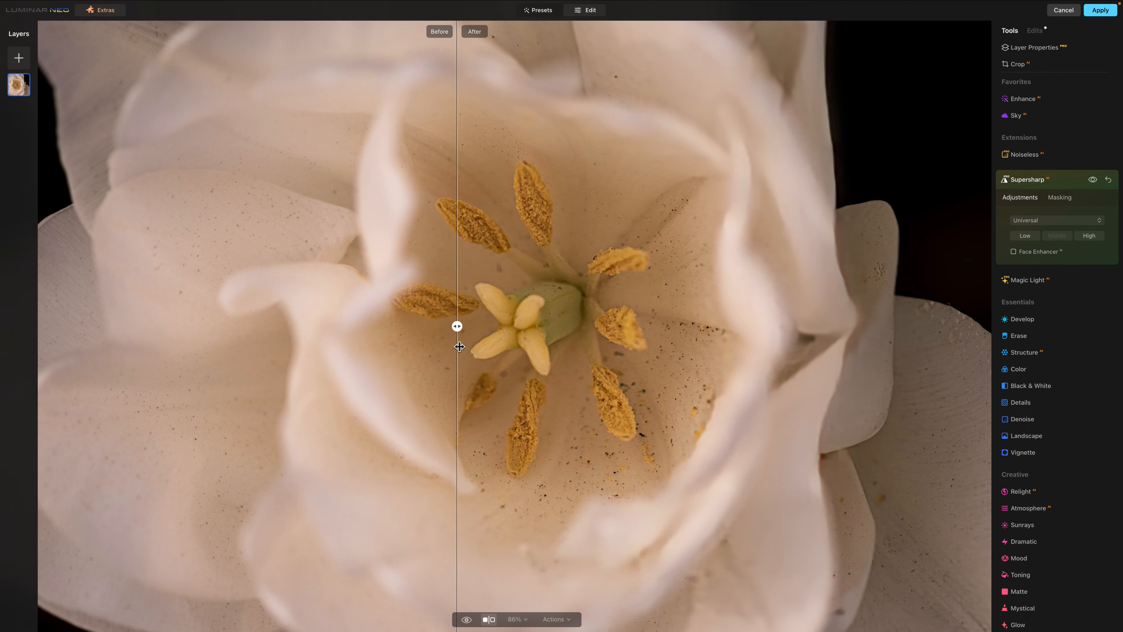
pyautogui.moveTo(458, 328)
pyautogui.mouseDown()
pyautogui.moveTo(625, 324)
pyautogui.moveTo(427, 326)
pyautogui.moveTo(601, 321)
pyautogui.moveTo(470, 326)
pyautogui.moveTo(462, 346)
pyautogui.mouseUp()
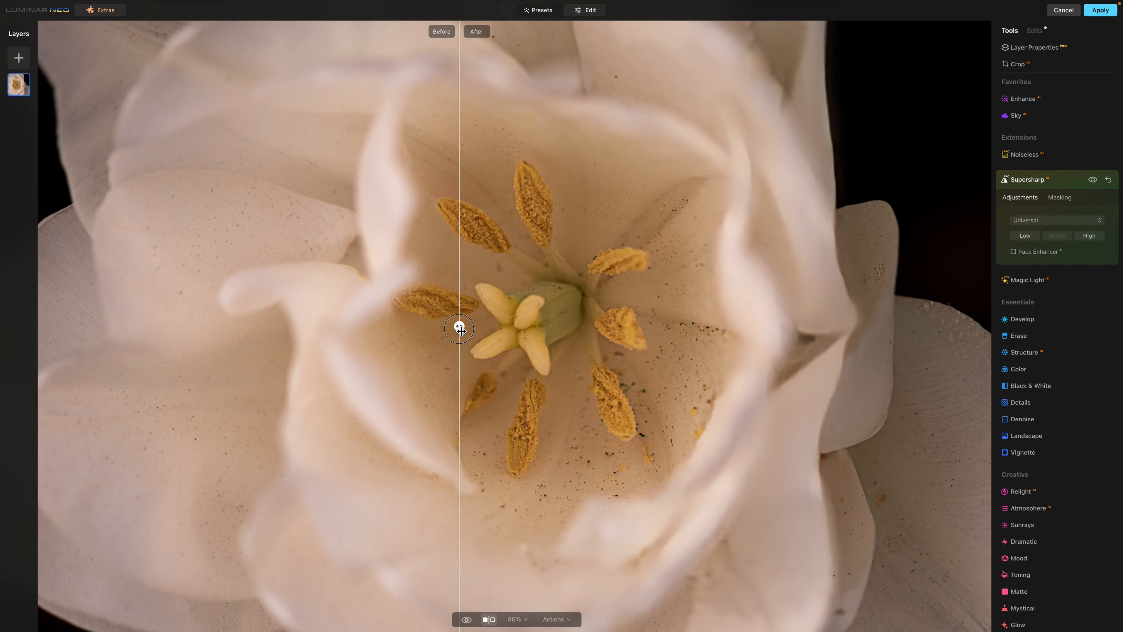
pyautogui.moveTo(460, 329); pyautogui.dragTo(648, 335)
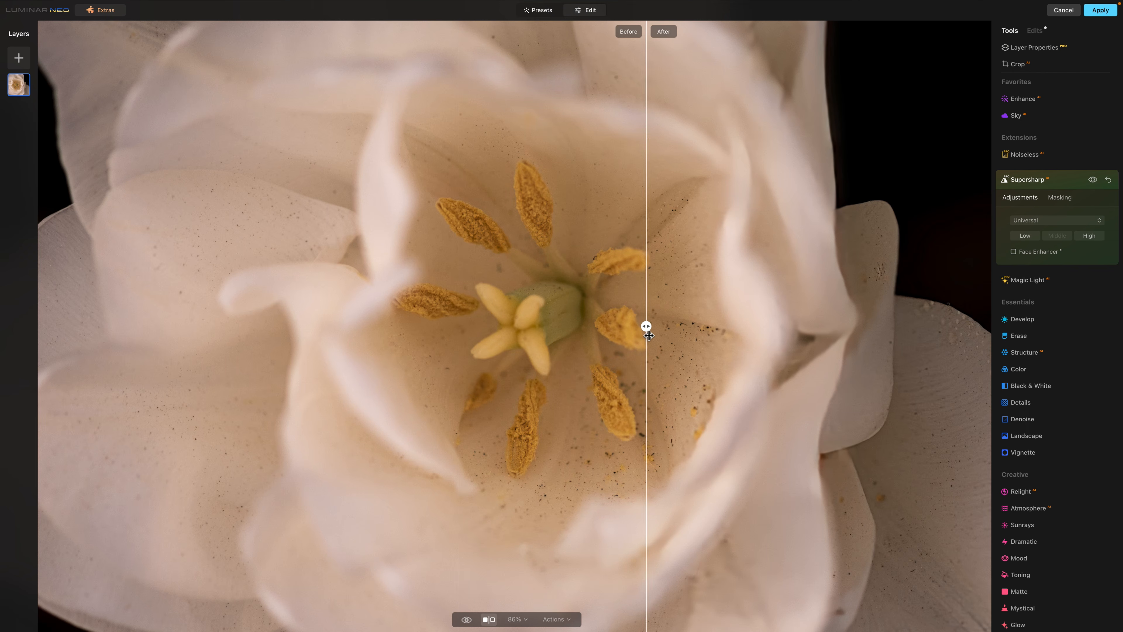
pyautogui.click(1109, 180)
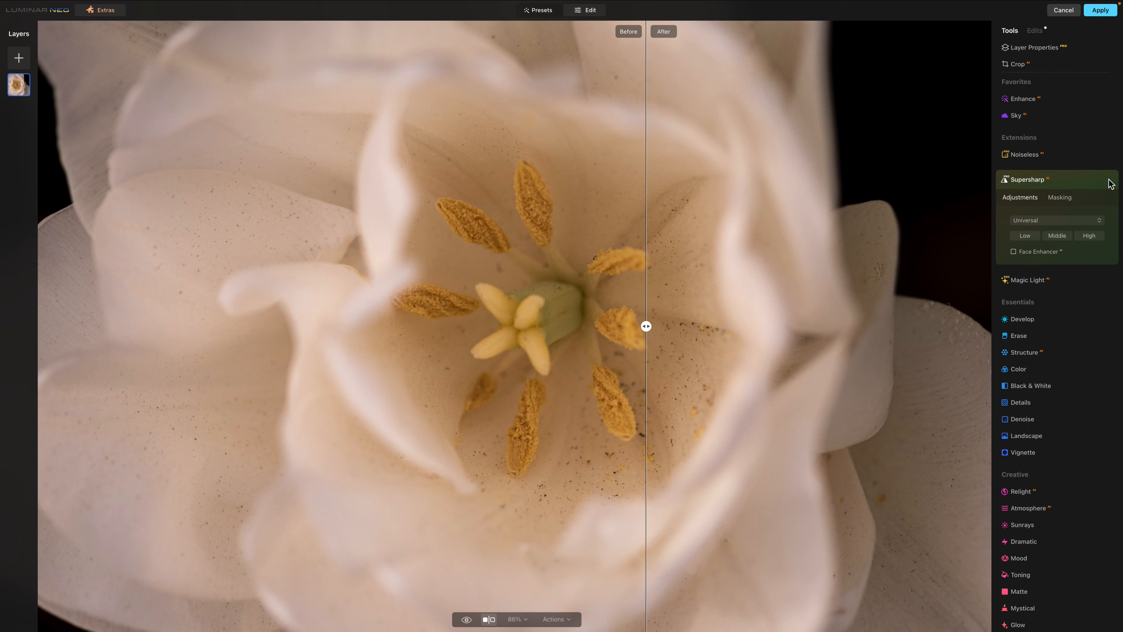
pyautogui.click(488, 619)
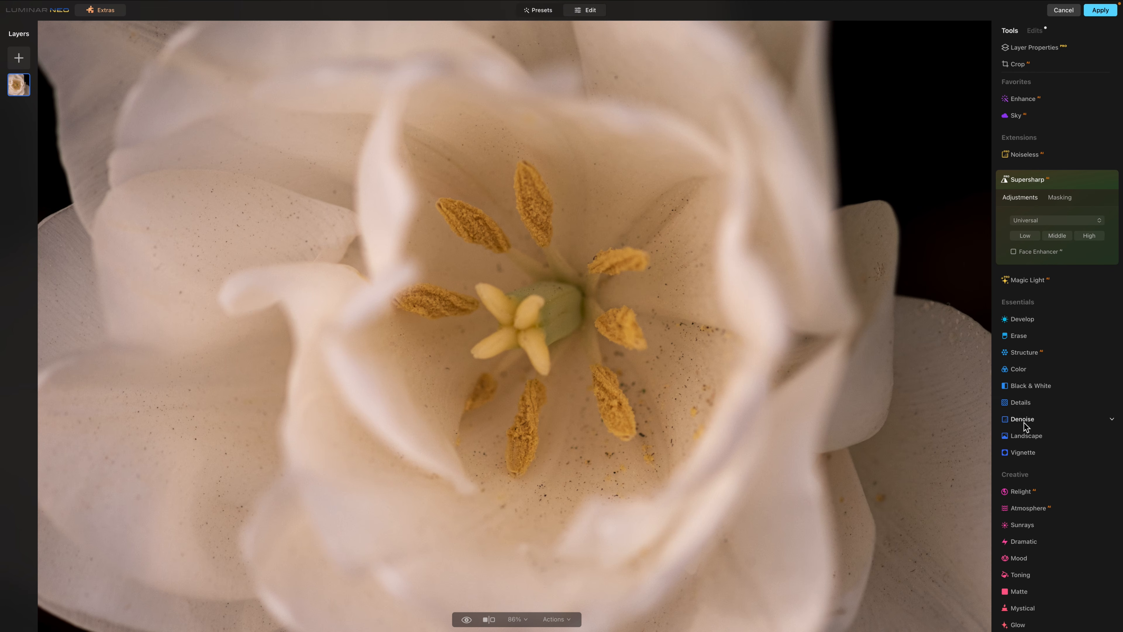
# Try a Structure Amount of 54, reduce it to 30 and compare before and after across the stamens
pyautogui.click(1022, 353)
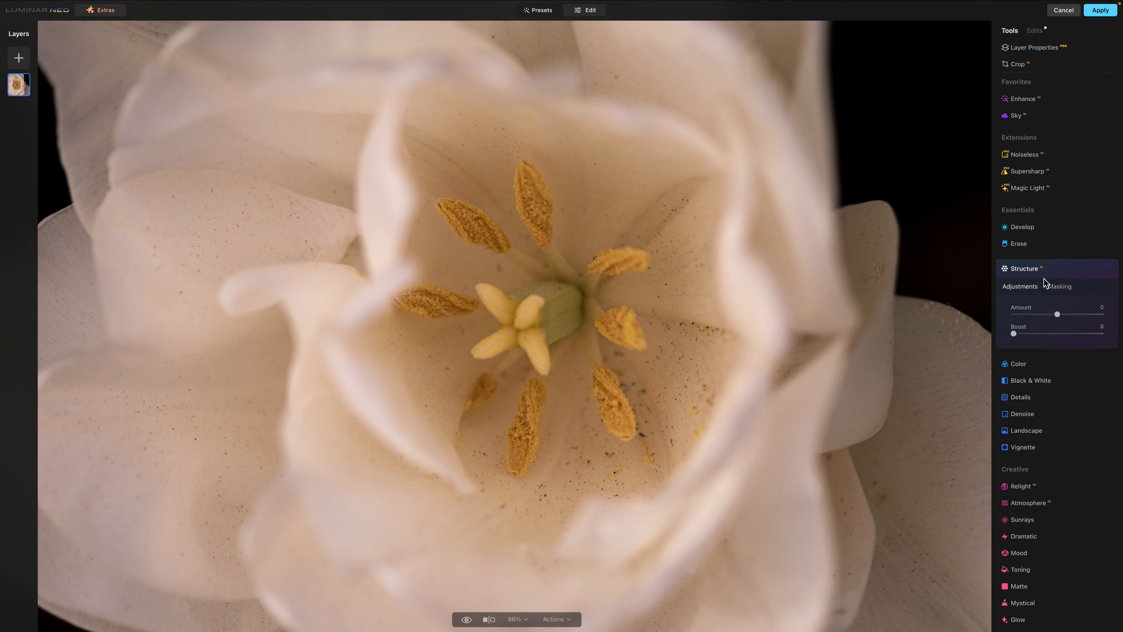
pyautogui.moveTo(1058, 314); pyautogui.dragTo(1084, 319)
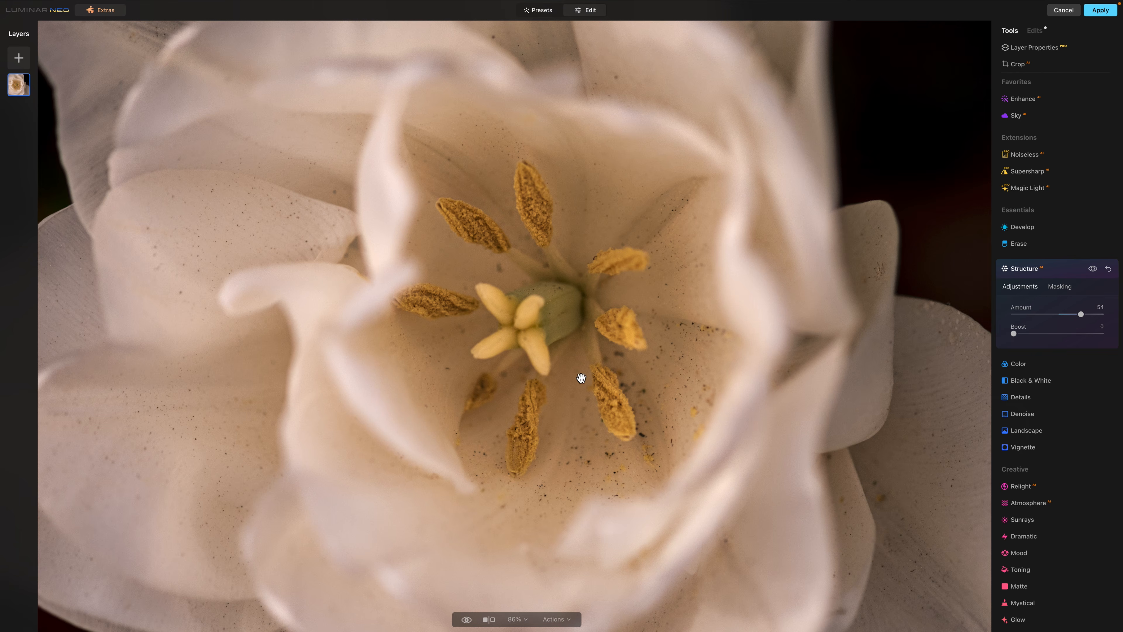
pyautogui.click(490, 620)
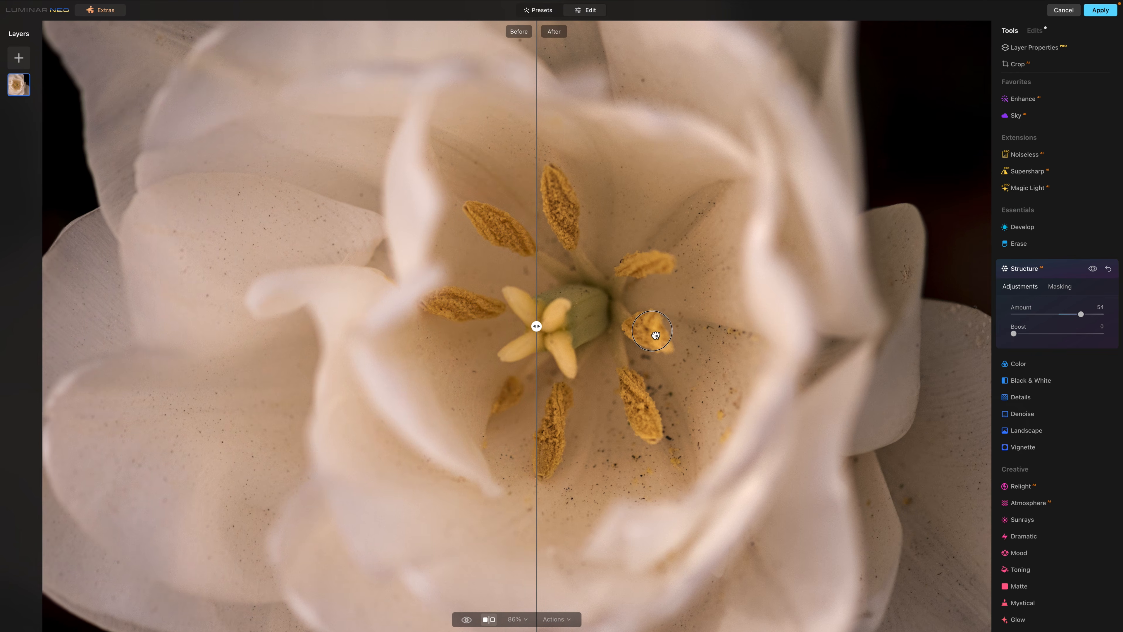
pyautogui.moveTo(538, 330); pyautogui.dragTo(477, 346)
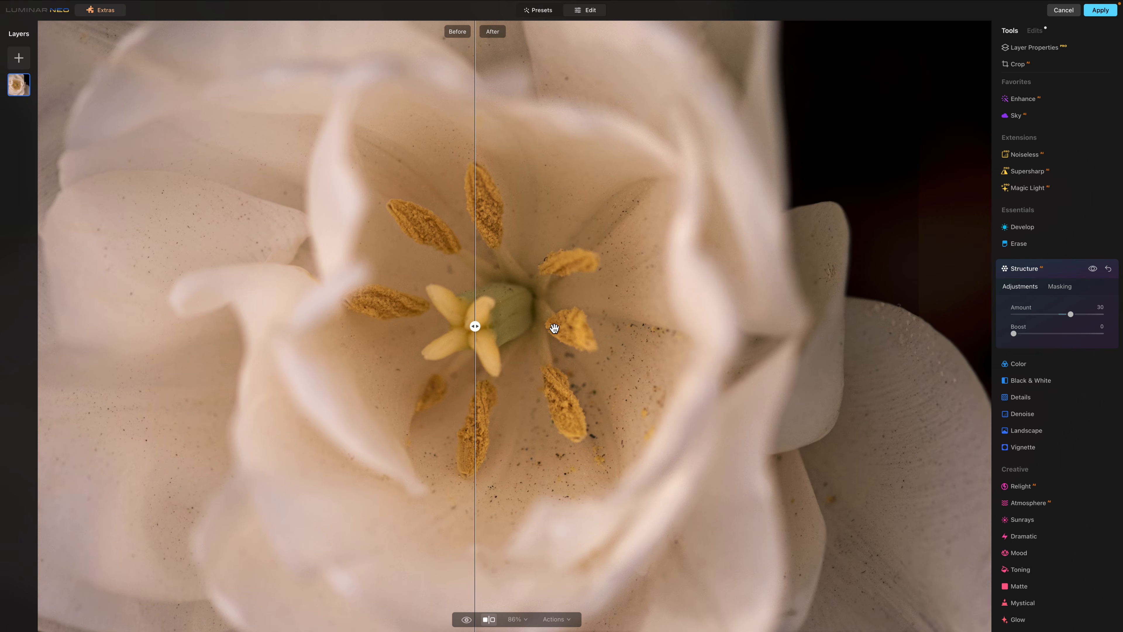
pyautogui.moveTo(476, 328); pyautogui.dragTo(330, 349)
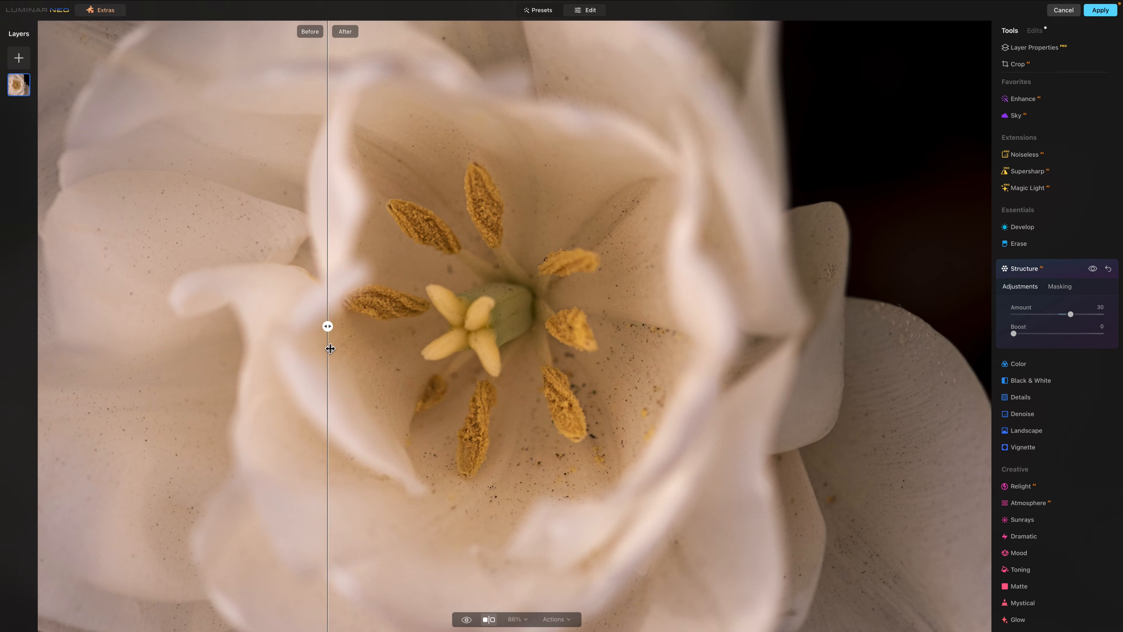
# In the Details tool, set Small Details to 44 and Medium Details to 42
pyautogui.click(1016, 397)
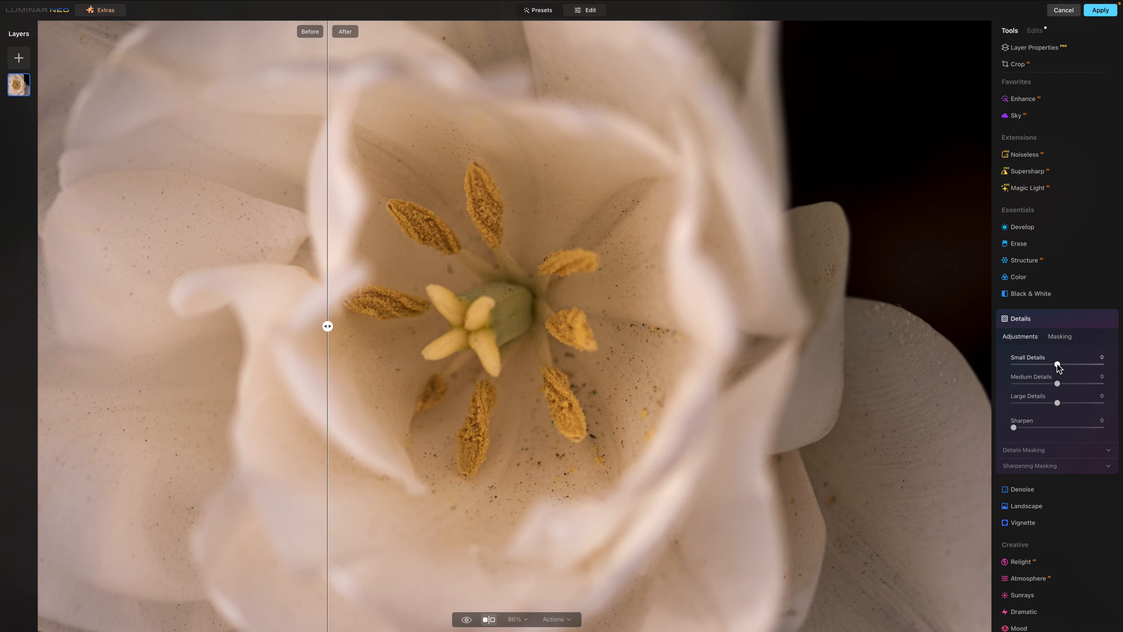
pyautogui.moveTo(1057, 363); pyautogui.dragTo(1078, 384)
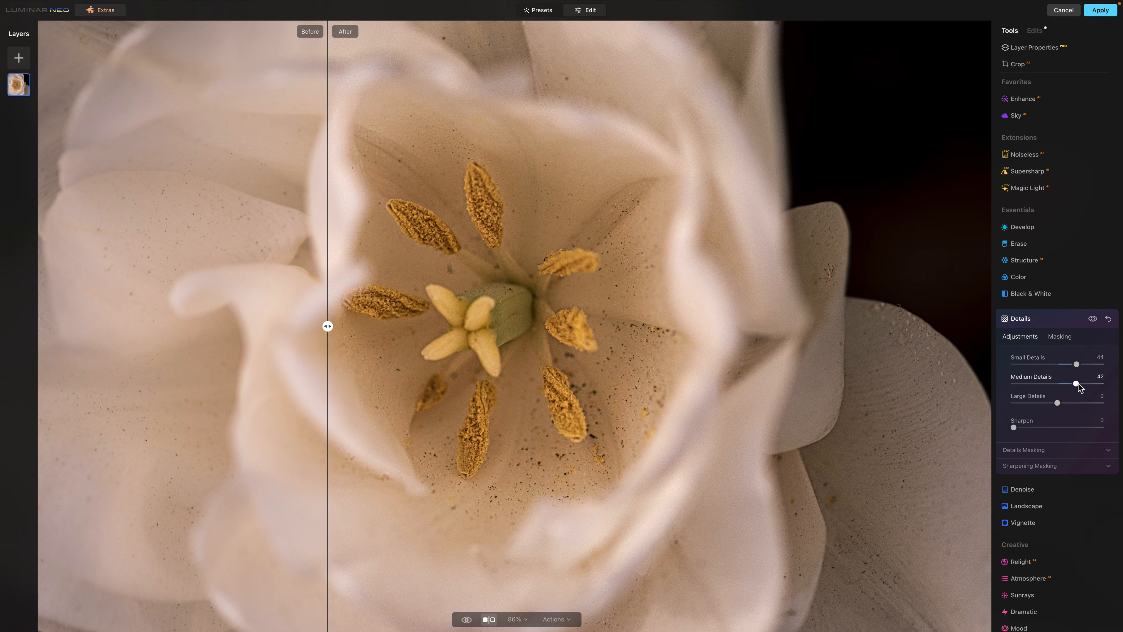
# Return to the Structure tool, try a lower Amount and set the Amount to 17
pyautogui.click(1063, 264)
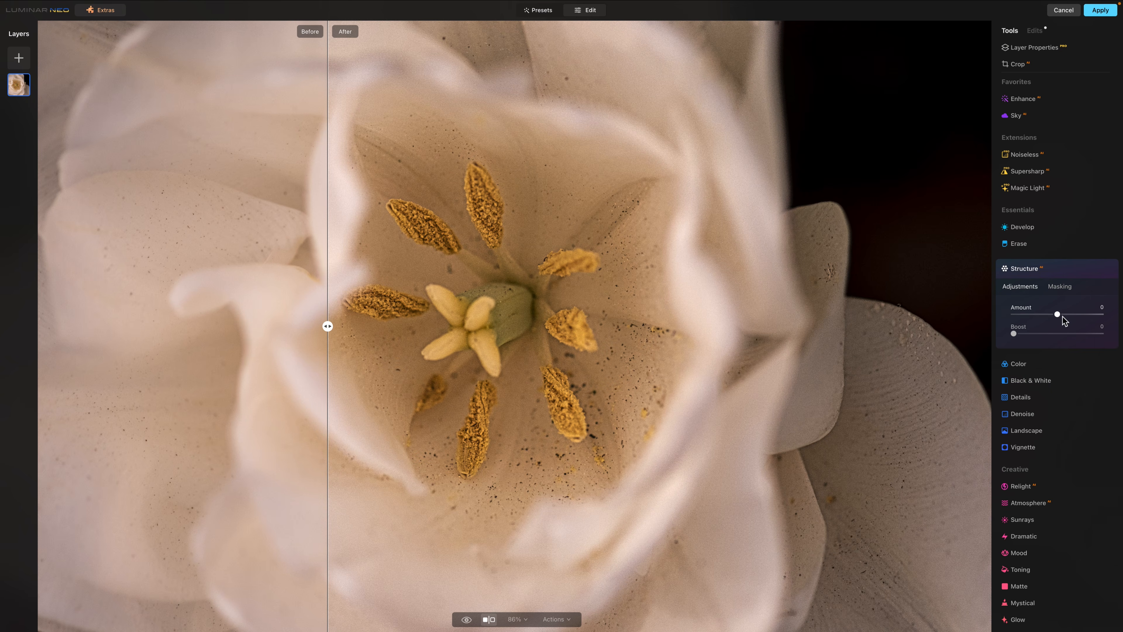
pyautogui.moveTo(1063, 316); pyautogui.dragTo(1002, 315)
pyautogui.click(1017, 397)
pyautogui.click(1064, 314)
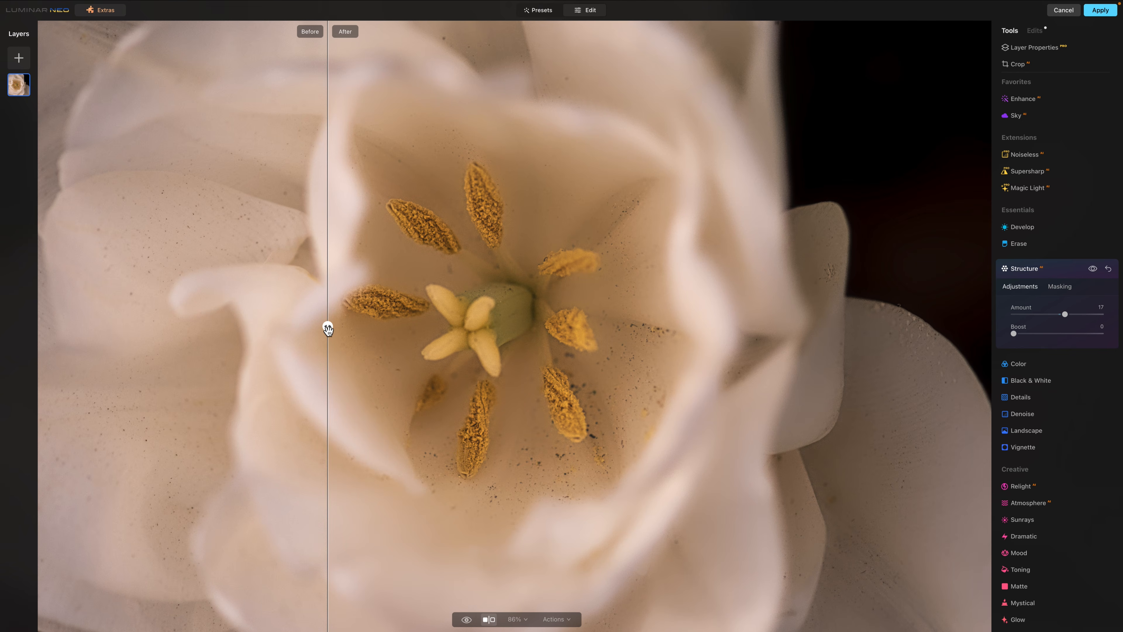
# Compare the tulip before and after the Structure and Details edits, both close up and with the whole image in view
pyautogui.moveTo(328, 328); pyautogui.dragTo(419, 377)
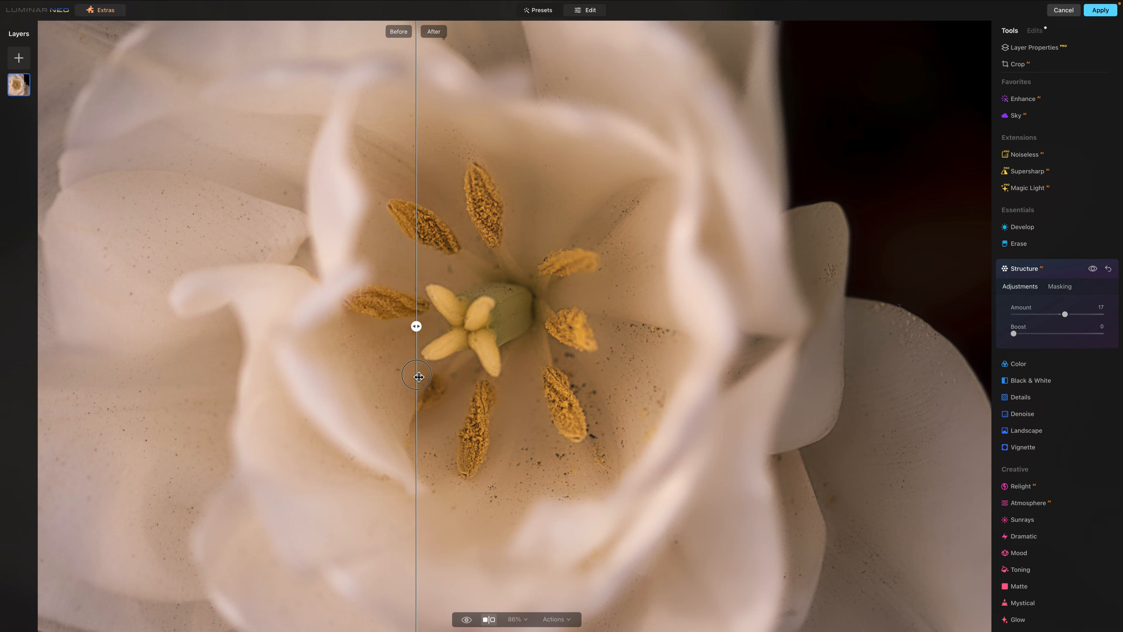
pyautogui.moveTo(418, 377); pyautogui.dragTo(491, 362)
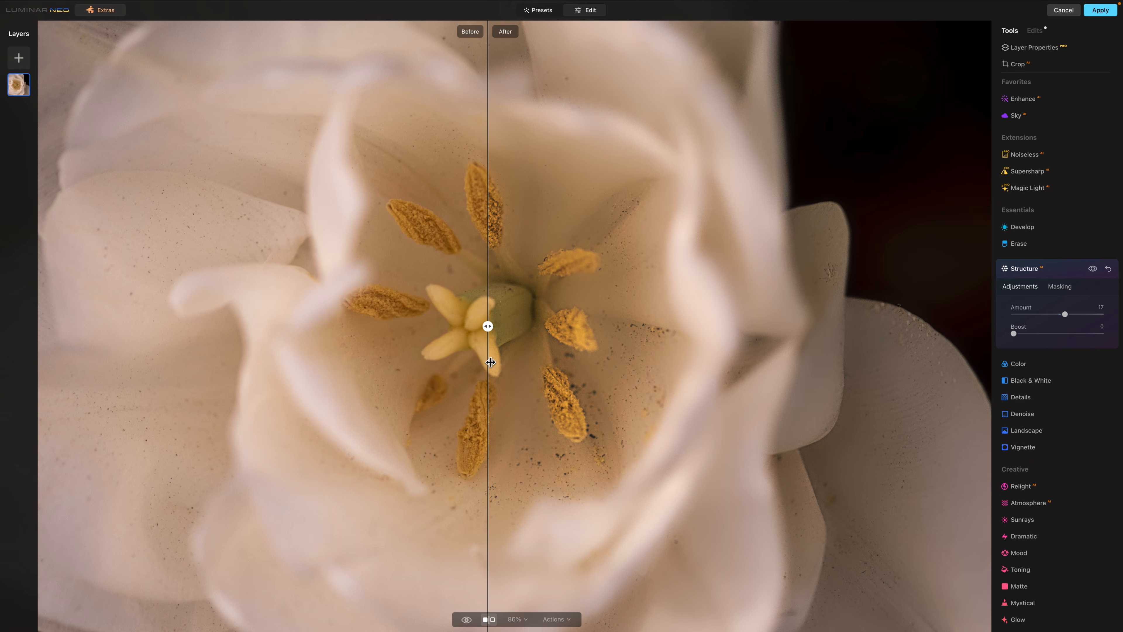
pyautogui.click(467, 621)
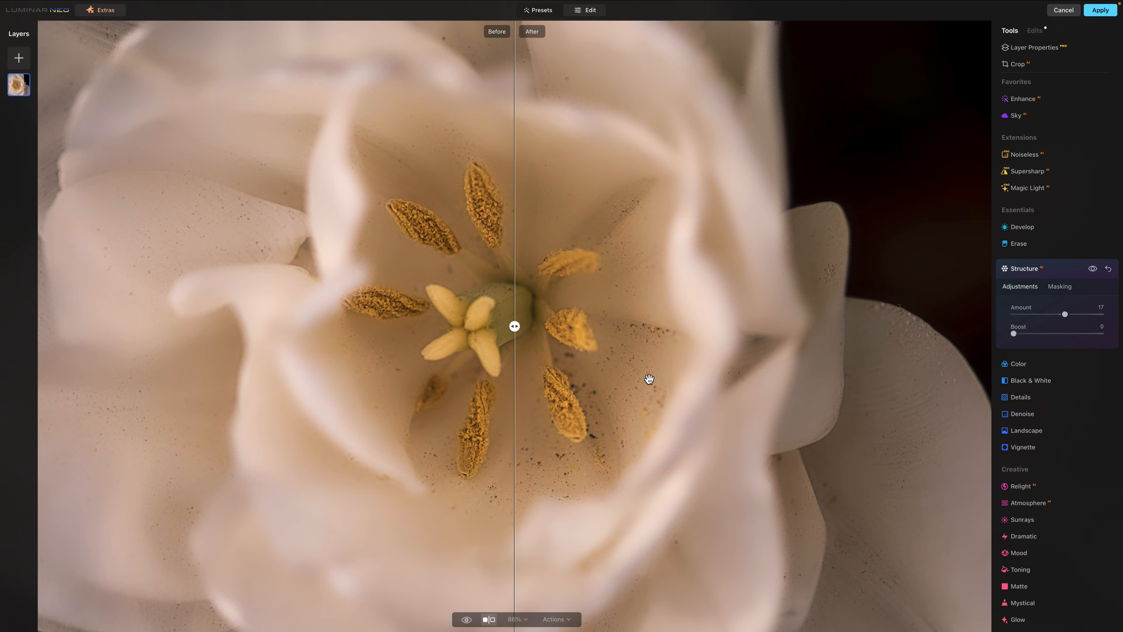
pyautogui.doubleClick(487, 619)
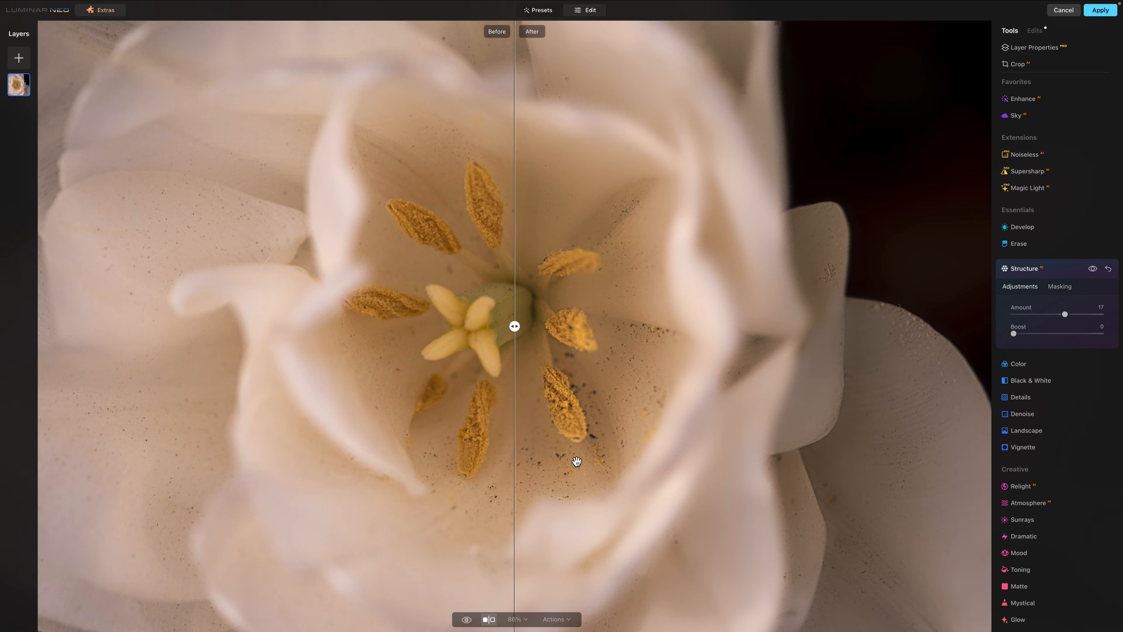
pyautogui.click(485, 621)
pyautogui.doubleClick(539, 464)
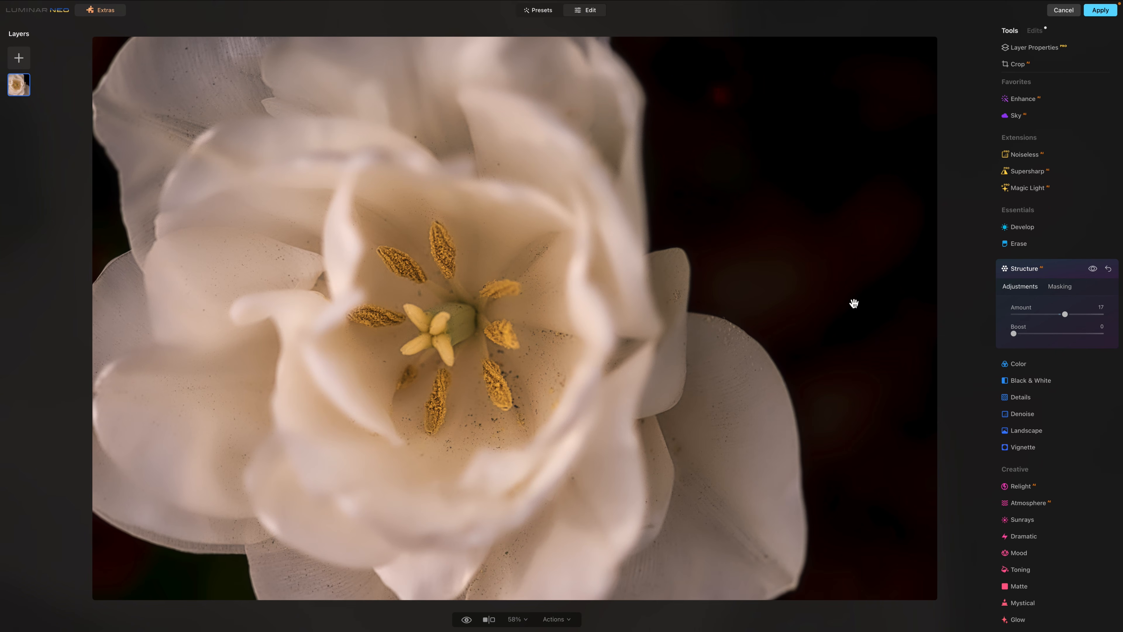
# Brush a Structure mask over the tulip's stamens and inner petals with size and softness 100, and reduce the brush strength to 72
pyautogui.click(1064, 288)
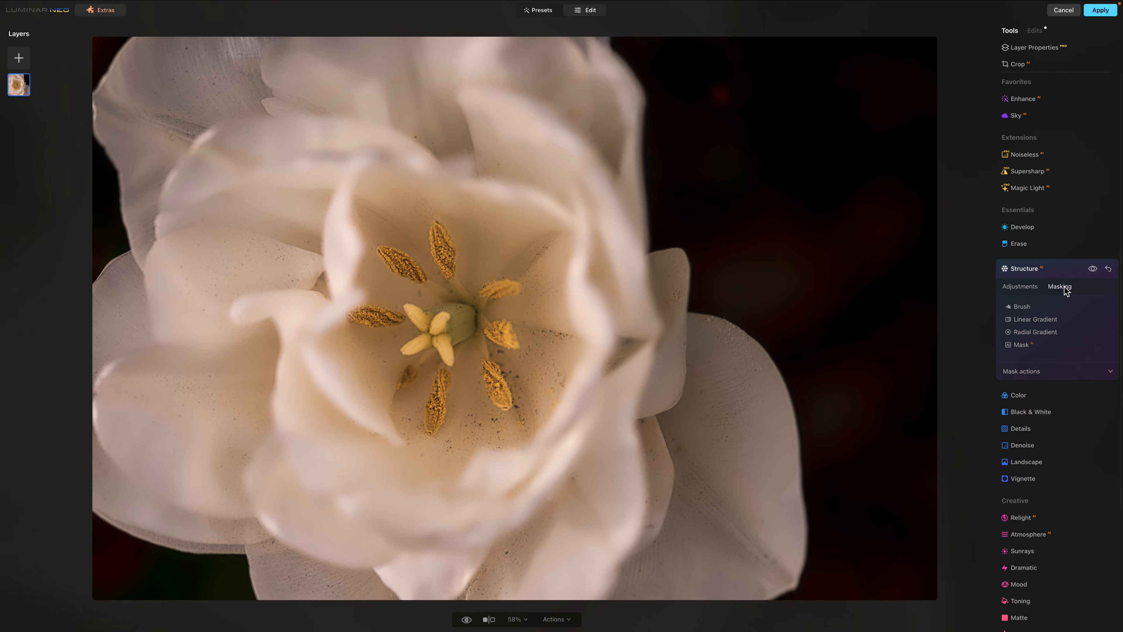
pyautogui.click(1015, 305)
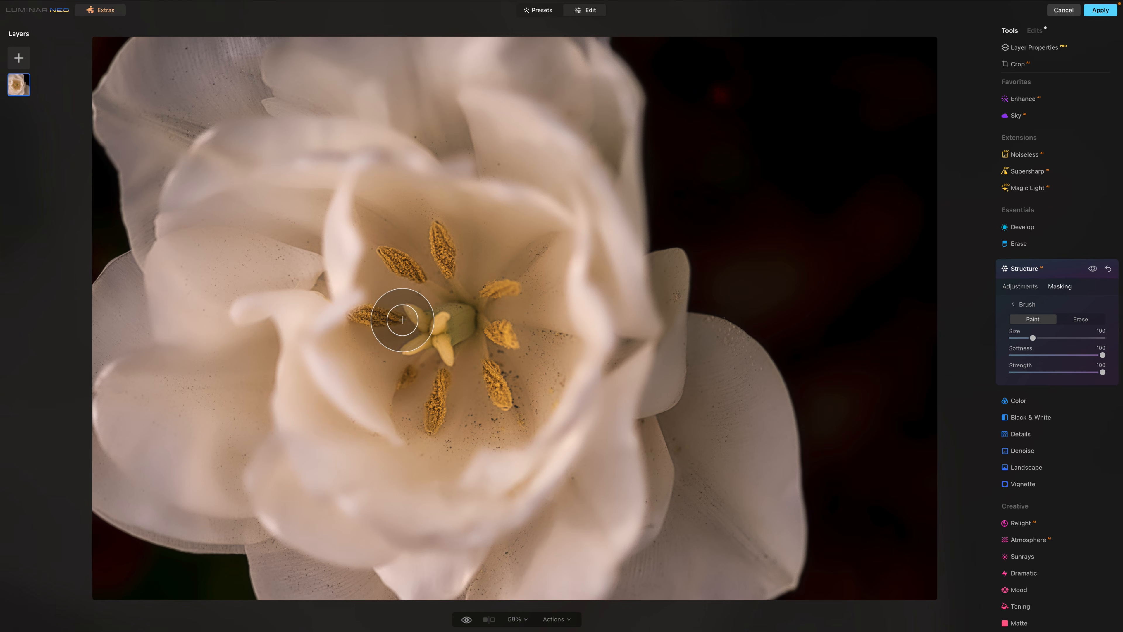
pyautogui.moveTo(429, 321)
pyautogui.mouseDown()
pyautogui.moveTo(390, 311)
pyautogui.moveTo(428, 250)
pyautogui.mouseUp()
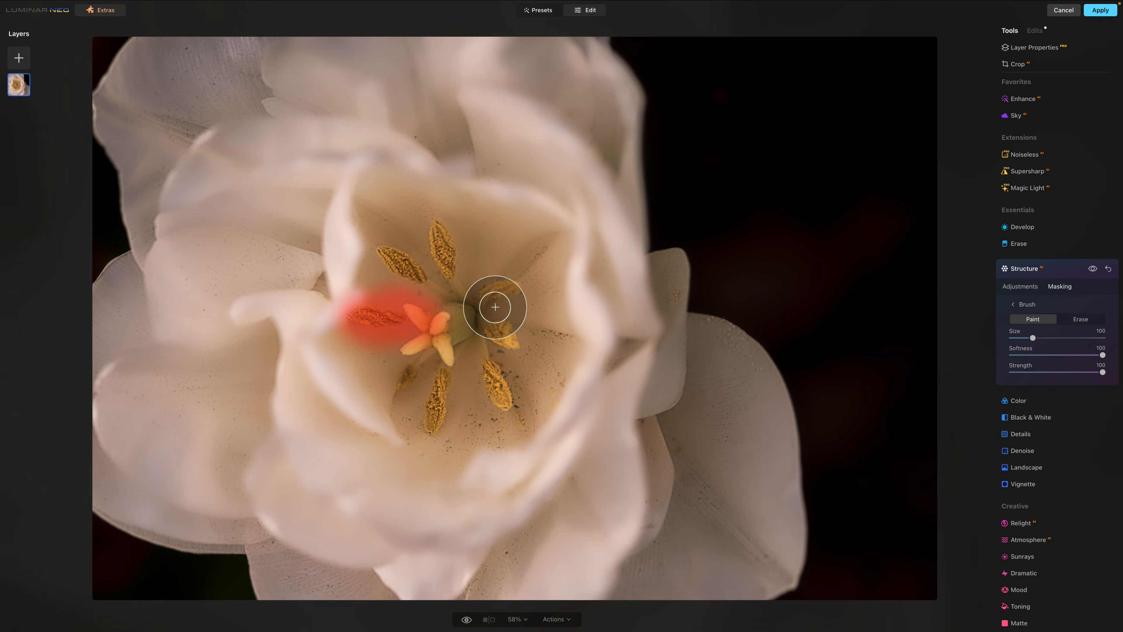
pyautogui.moveTo(433, 405)
pyautogui.mouseDown()
pyautogui.moveTo(389, 364)
pyautogui.moveTo(402, 275)
pyautogui.moveTo(435, 244)
pyautogui.moveTo(480, 261)
pyautogui.moveTo(510, 316)
pyautogui.moveTo(488, 373)
pyautogui.moveTo(452, 401)
pyautogui.moveTo(419, 399)
pyautogui.moveTo(375, 354)
pyautogui.moveTo(408, 401)
pyautogui.moveTo(449, 406)
pyautogui.moveTo(493, 387)
pyautogui.moveTo(508, 341)
pyautogui.moveTo(443, 261)
pyautogui.moveTo(386, 258)
pyautogui.moveTo(373, 273)
pyautogui.moveTo(420, 238)
pyautogui.moveTo(481, 273)
pyautogui.moveTo(497, 340)
pyautogui.moveTo(445, 411)
pyautogui.moveTo(374, 399)
pyautogui.moveTo(443, 422)
pyautogui.moveTo(506, 402)
pyautogui.moveTo(523, 353)
pyautogui.moveTo(482, 269)
pyautogui.moveTo(401, 245)
pyautogui.moveTo(363, 295)
pyautogui.moveTo(367, 329)
pyautogui.moveTo(379, 210)
pyautogui.mouseUp()
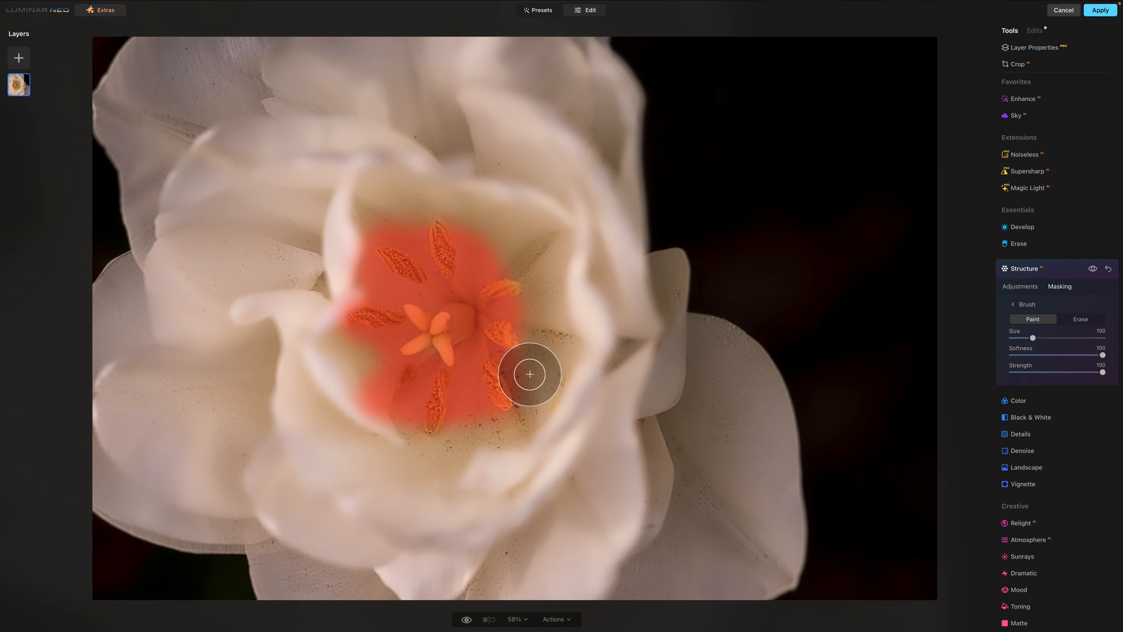
pyautogui.moveTo(549, 355)
pyautogui.mouseDown()
pyautogui.moveTo(428, 465)
pyautogui.moveTo(416, 442)
pyautogui.moveTo(504, 430)
pyautogui.moveTo(425, 435)
pyautogui.moveTo(530, 384)
pyautogui.mouseUp()
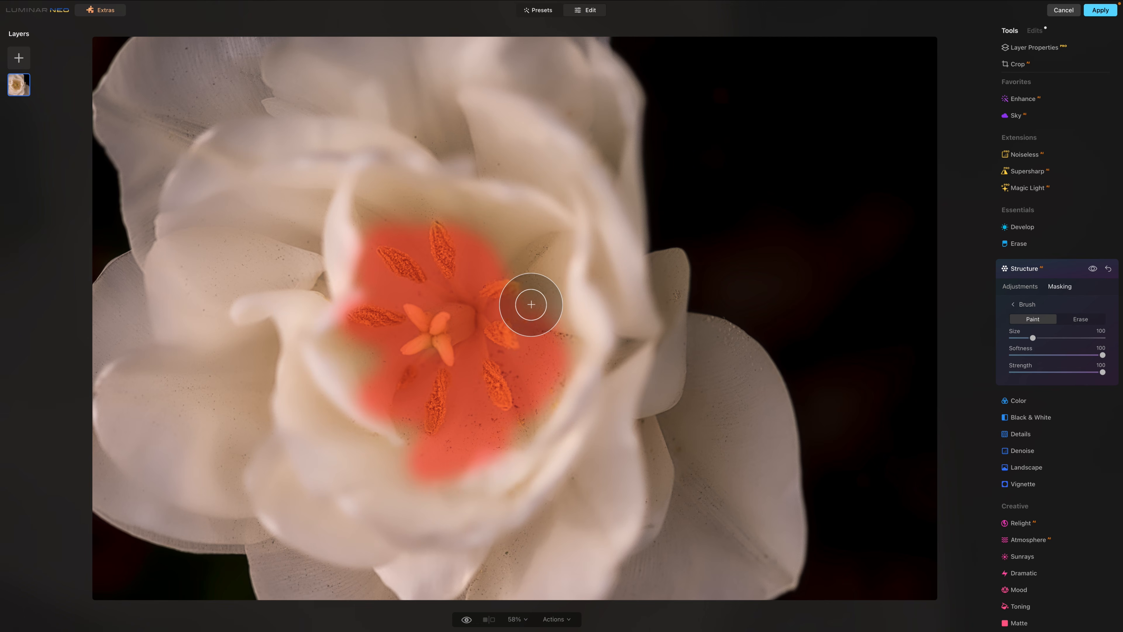
pyautogui.moveTo(512, 255)
pyautogui.mouseDown()
pyautogui.moveTo(524, 334)
pyautogui.moveTo(499, 240)
pyautogui.mouseUp()
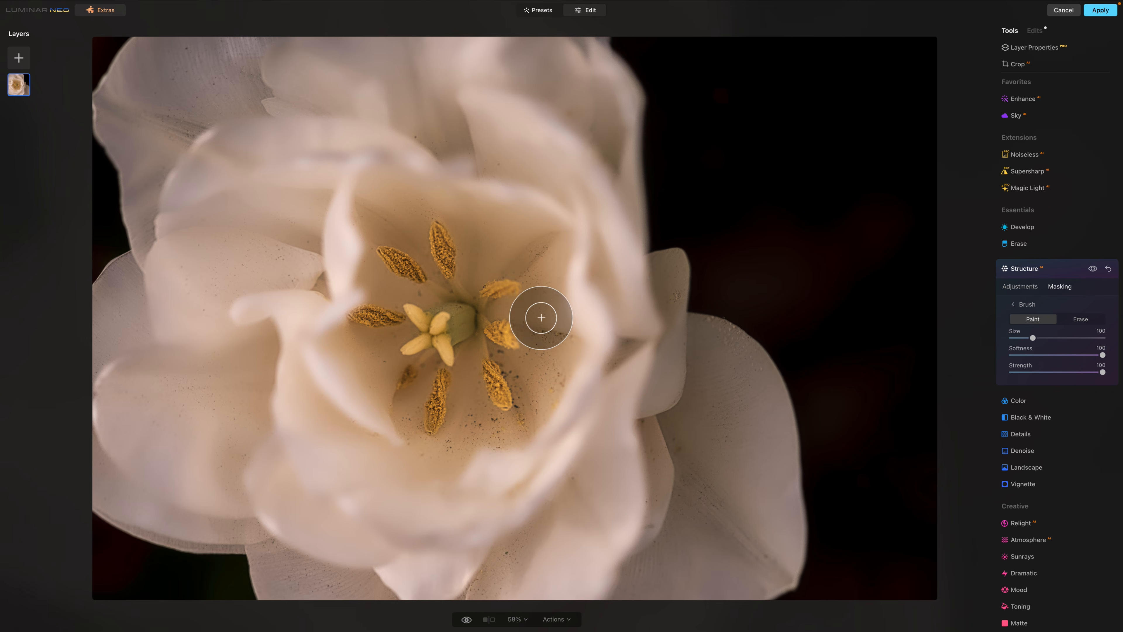
pyautogui.moveTo(439, 392)
pyautogui.mouseDown()
pyautogui.moveTo(409, 443)
pyautogui.moveTo(408, 379)
pyautogui.mouseUp()
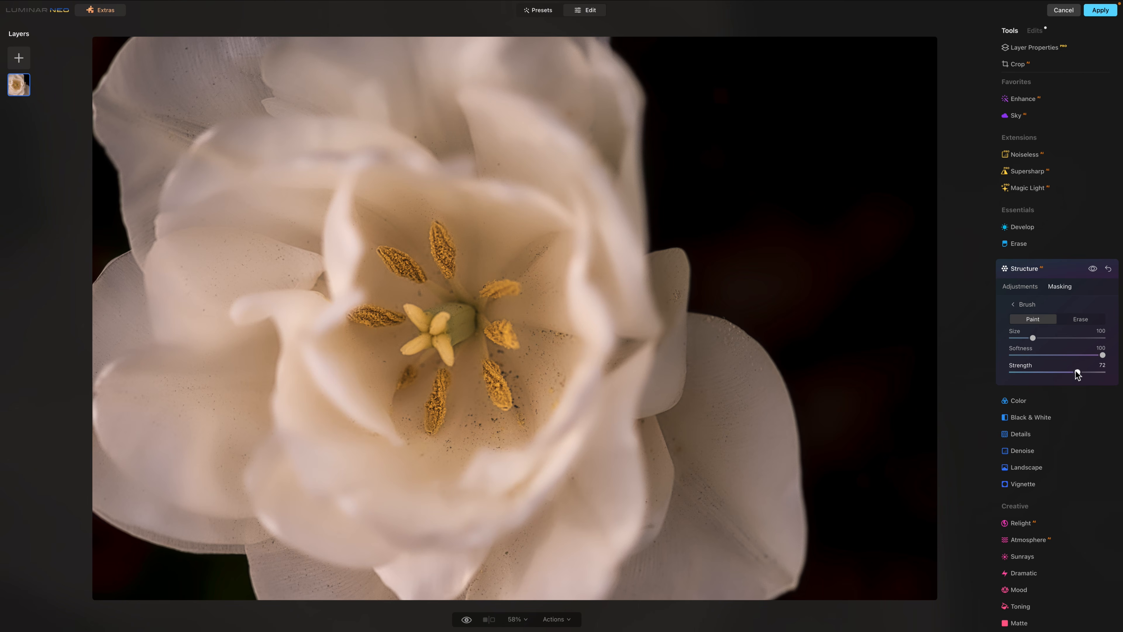
# Lower the Structure Amount to about 14 and check the adjustments of the Details tool
pyautogui.click(1017, 289)
pyautogui.moveTo(1065, 314); pyautogui.dragTo(1064, 315)
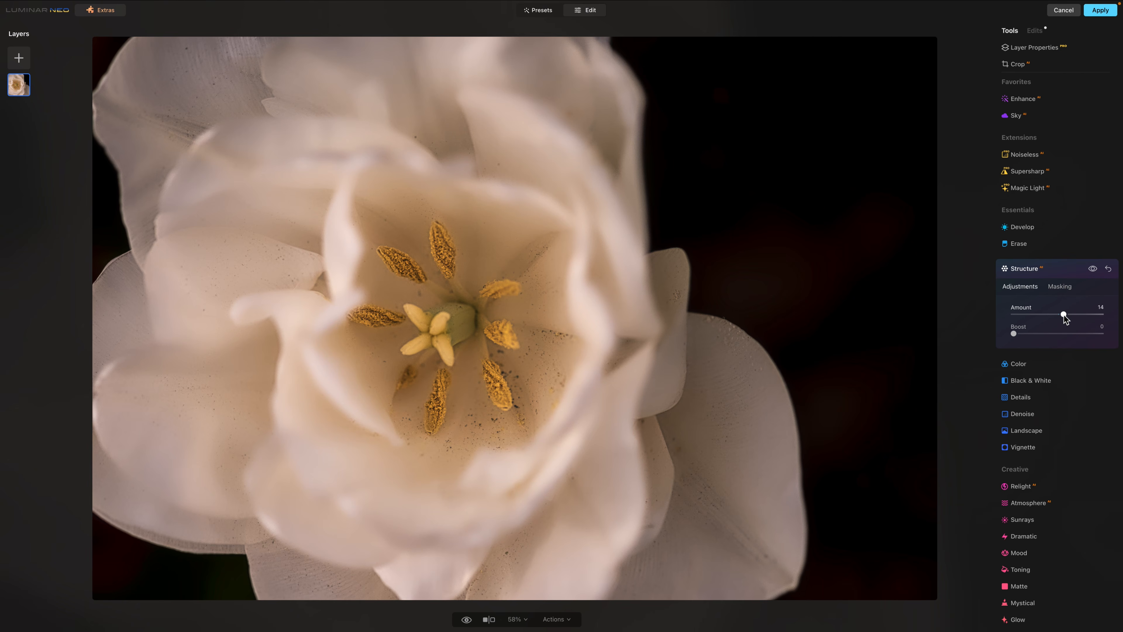
pyautogui.moveTo(1064, 315); pyautogui.dragTo(1063, 314)
pyautogui.click(1020, 397)
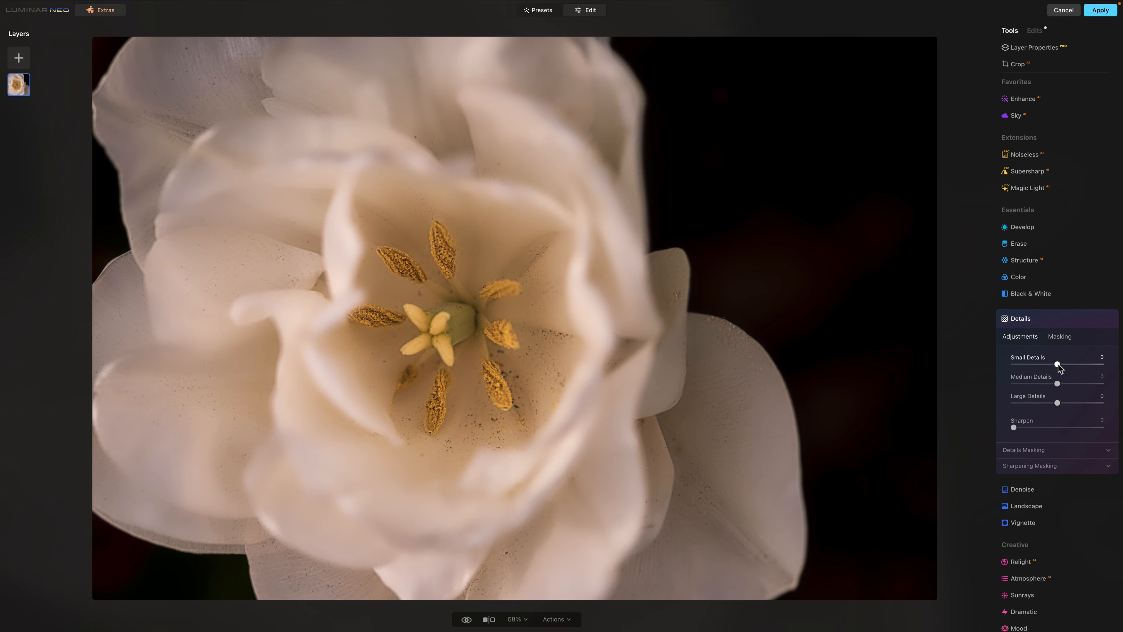
pyautogui.click(1016, 315)
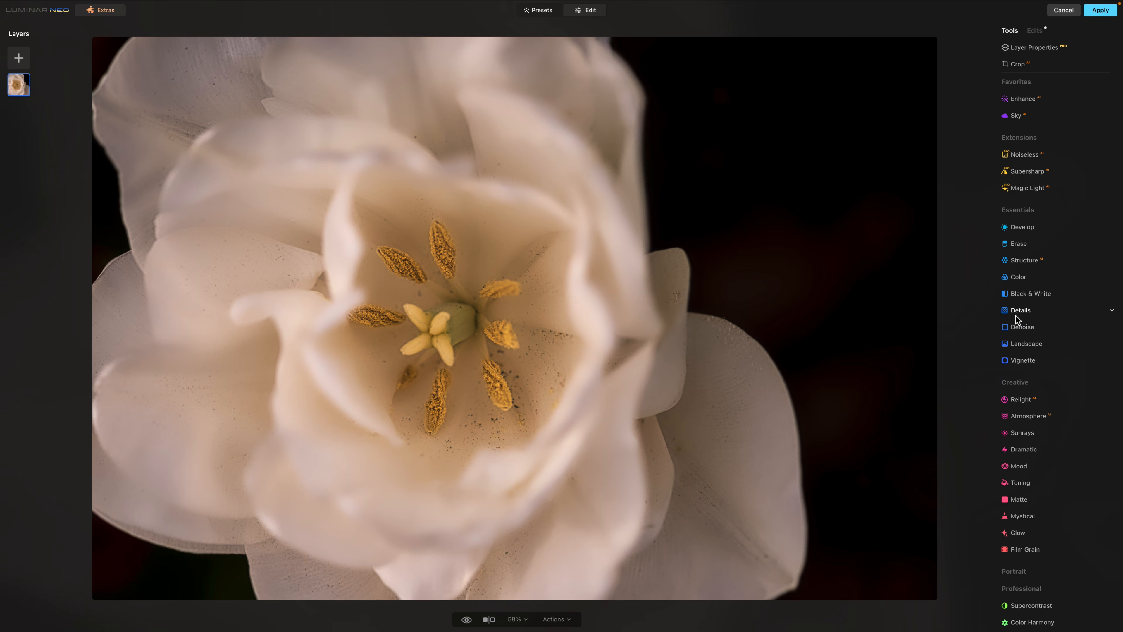
# Add a Glow effect of type Glow to the tulip with an Amount of 40
pyautogui.click(1018, 534)
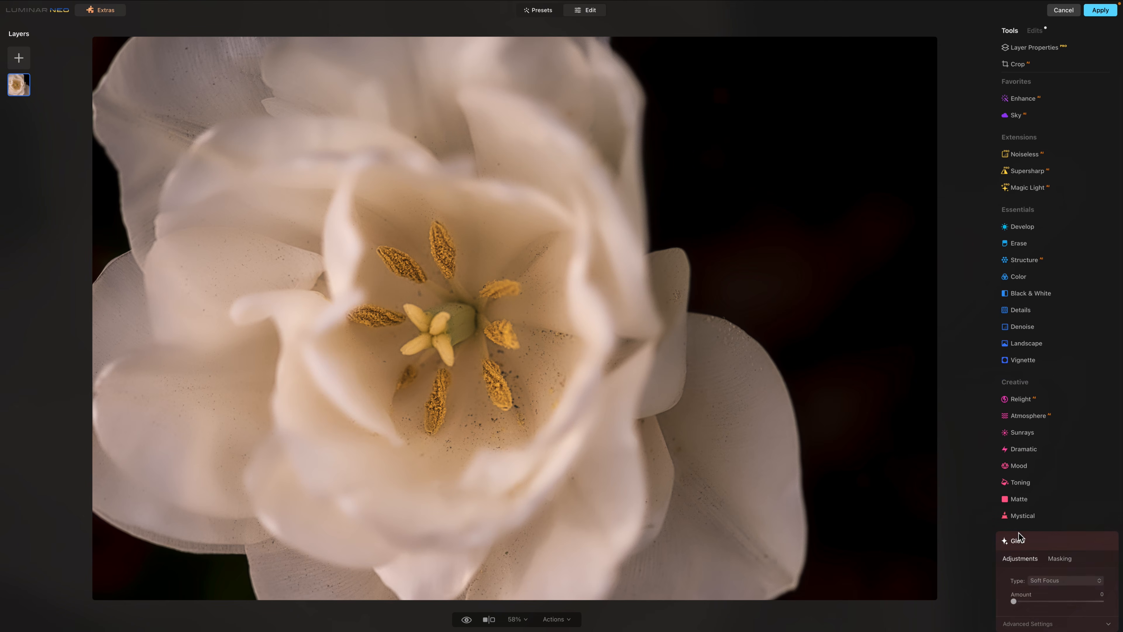
pyautogui.scroll(-4, 1018, 533)
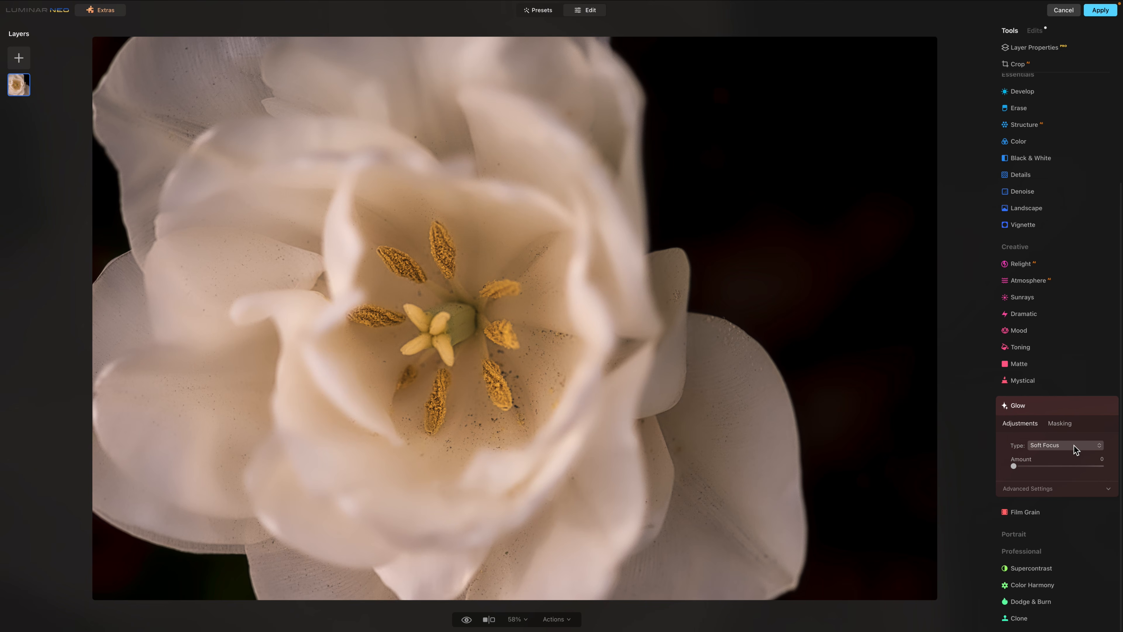
pyautogui.click(1074, 445)
pyautogui.click(1062, 467)
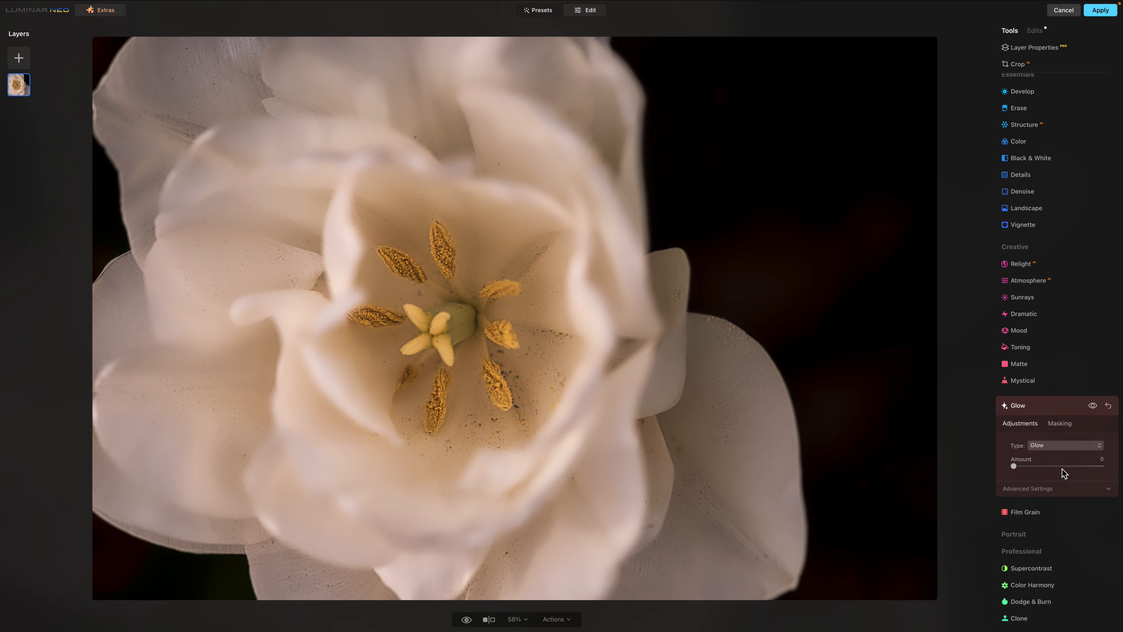
pyautogui.moveTo(1014, 466); pyautogui.dragTo(1041, 466)
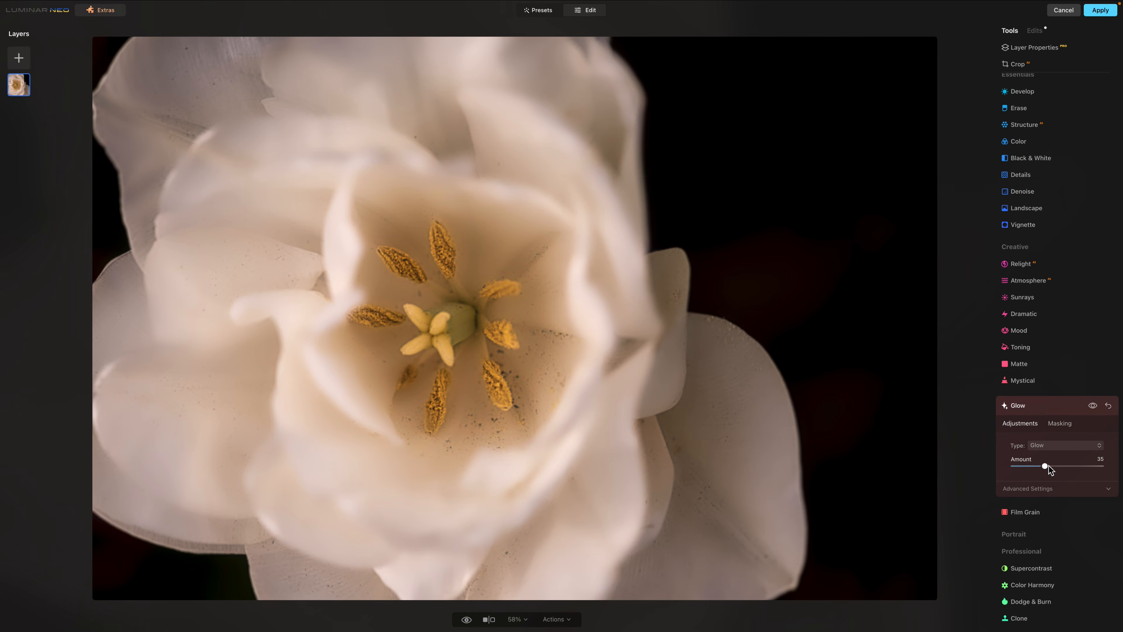
pyautogui.click(1049, 465)
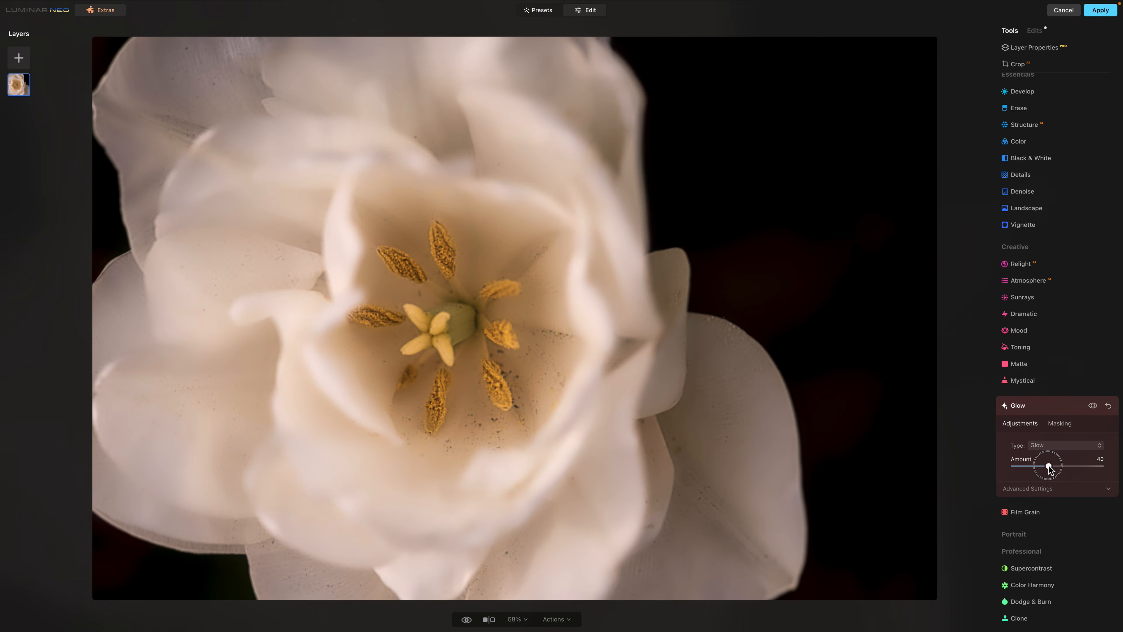
# Erase the Glow effect from the stamens and flower centre with a size 100 brush, and compare before and after across the petals
pyautogui.click(1058, 424)
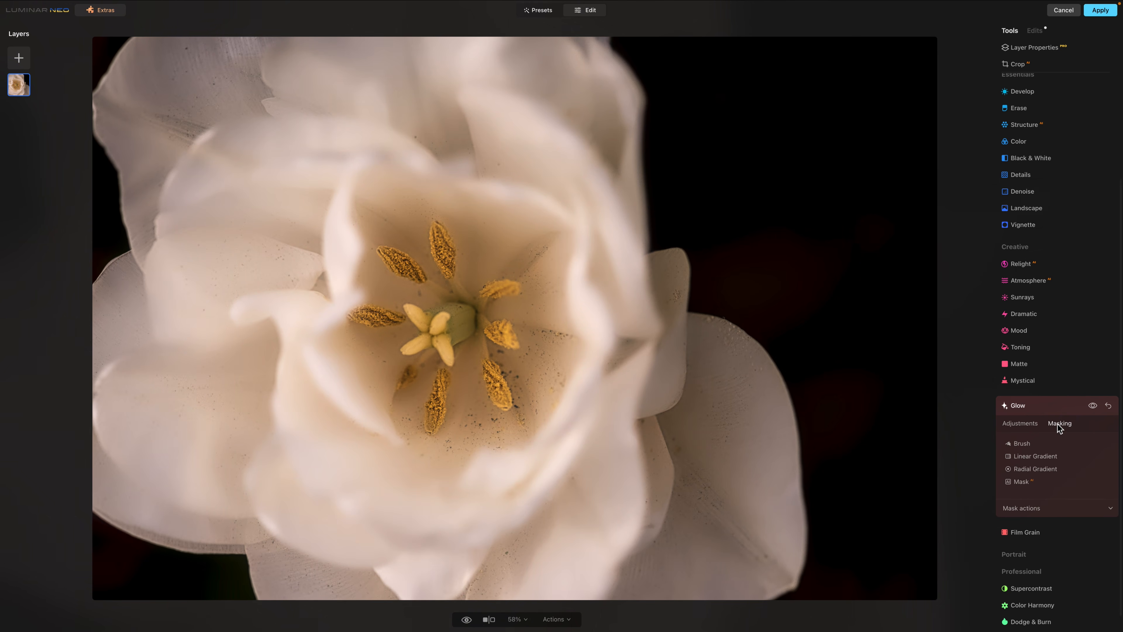
pyautogui.click(1021, 444)
pyautogui.click(1087, 456)
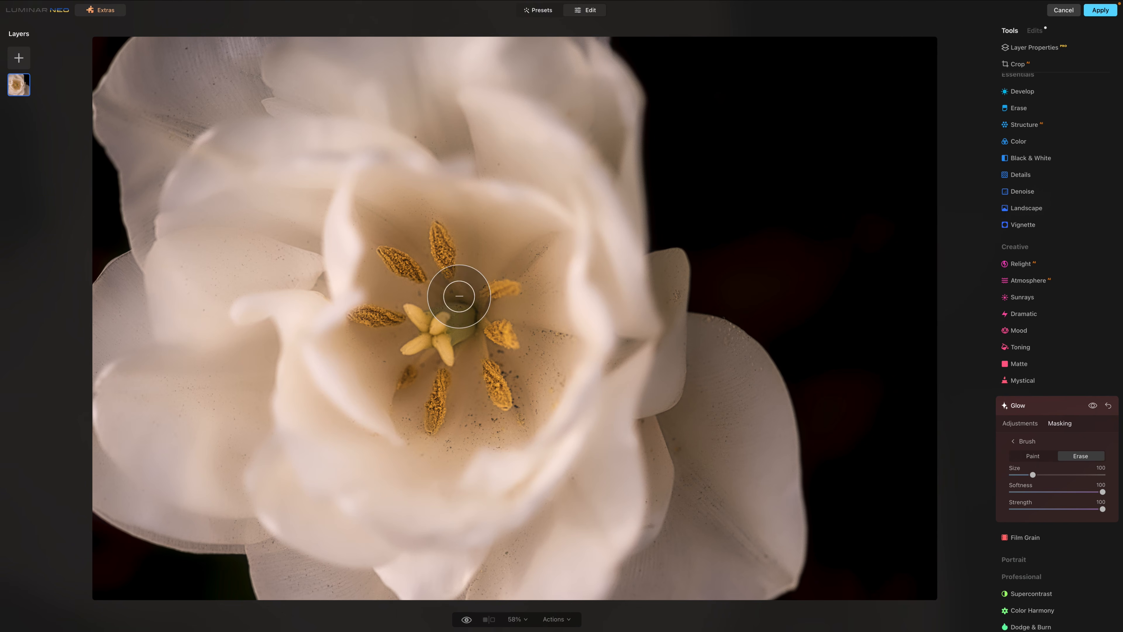
pyautogui.moveTo(459, 295)
pyautogui.mouseDown()
pyautogui.moveTo(420, 360)
pyautogui.moveTo(450, 322)
pyautogui.moveTo(442, 304)
pyautogui.moveTo(398, 325)
pyautogui.moveTo(382, 319)
pyautogui.moveTo(412, 299)
pyautogui.moveTo(402, 254)
pyautogui.moveTo(444, 274)
pyautogui.moveTo(445, 254)
pyautogui.moveTo(493, 330)
pyautogui.moveTo(512, 297)
pyautogui.moveTo(485, 380)
pyautogui.moveTo(427, 392)
pyautogui.moveTo(433, 378)
pyautogui.moveTo(439, 396)
pyautogui.moveTo(510, 356)
pyautogui.moveTo(495, 352)
pyautogui.moveTo(484, 295)
pyautogui.moveTo(502, 285)
pyautogui.moveTo(465, 289)
pyautogui.moveTo(423, 235)
pyautogui.moveTo(441, 286)
pyautogui.moveTo(397, 286)
pyautogui.moveTo(397, 329)
pyautogui.moveTo(435, 336)
pyautogui.moveTo(454, 399)
pyautogui.moveTo(476, 403)
pyautogui.moveTo(488, 299)
pyautogui.moveTo(507, 319)
pyautogui.moveTo(436, 241)
pyautogui.moveTo(510, 298)
pyautogui.moveTo(504, 328)
pyautogui.moveTo(430, 229)
pyautogui.moveTo(377, 286)
pyautogui.moveTo(407, 379)
pyautogui.moveTo(457, 390)
pyautogui.moveTo(502, 352)
pyautogui.moveTo(453, 402)
pyautogui.moveTo(441, 395)
pyautogui.moveTo(436, 416)
pyautogui.moveTo(520, 374)
pyautogui.moveTo(534, 330)
pyautogui.moveTo(539, 351)
pyautogui.moveTo(539, 326)
pyautogui.mouseUp()
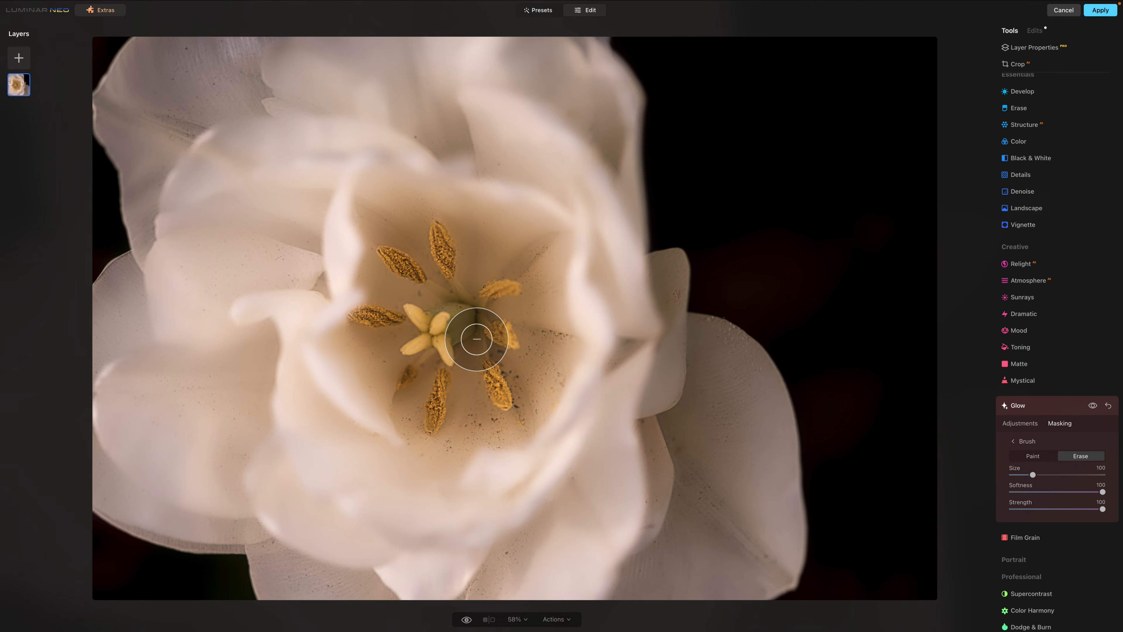
pyautogui.click(476, 339)
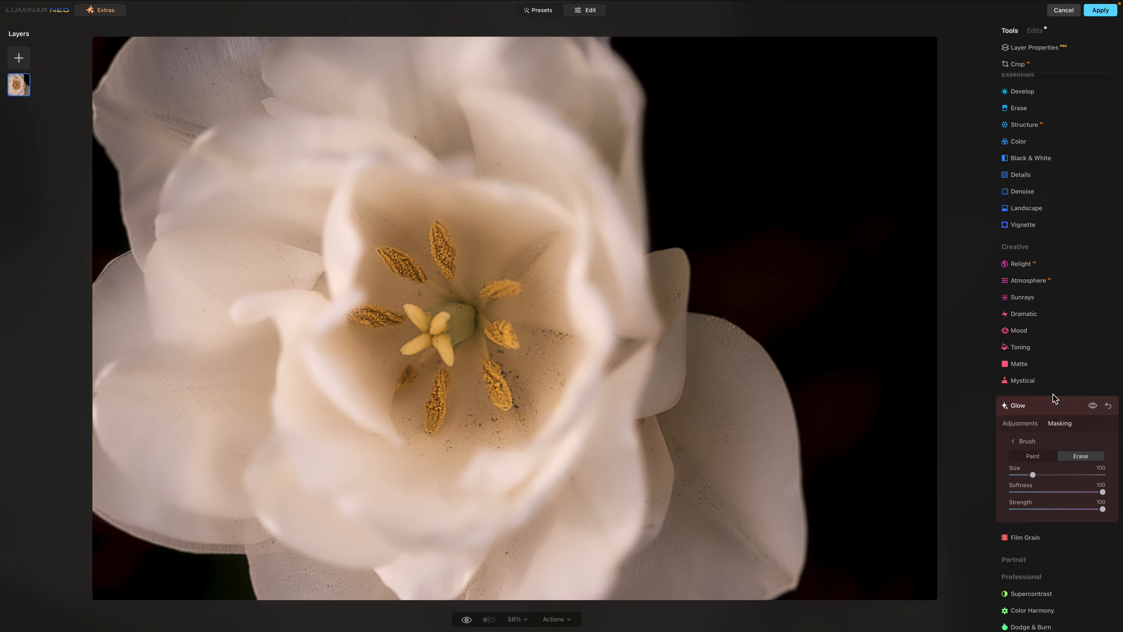
pyautogui.click(1019, 408)
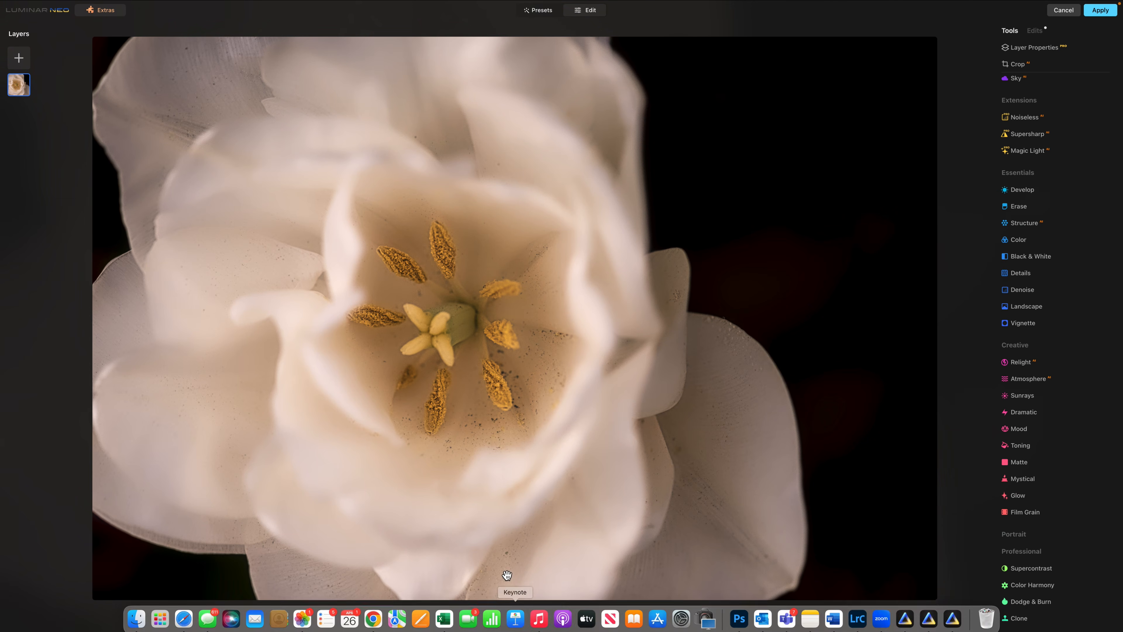
pyautogui.click(493, 619)
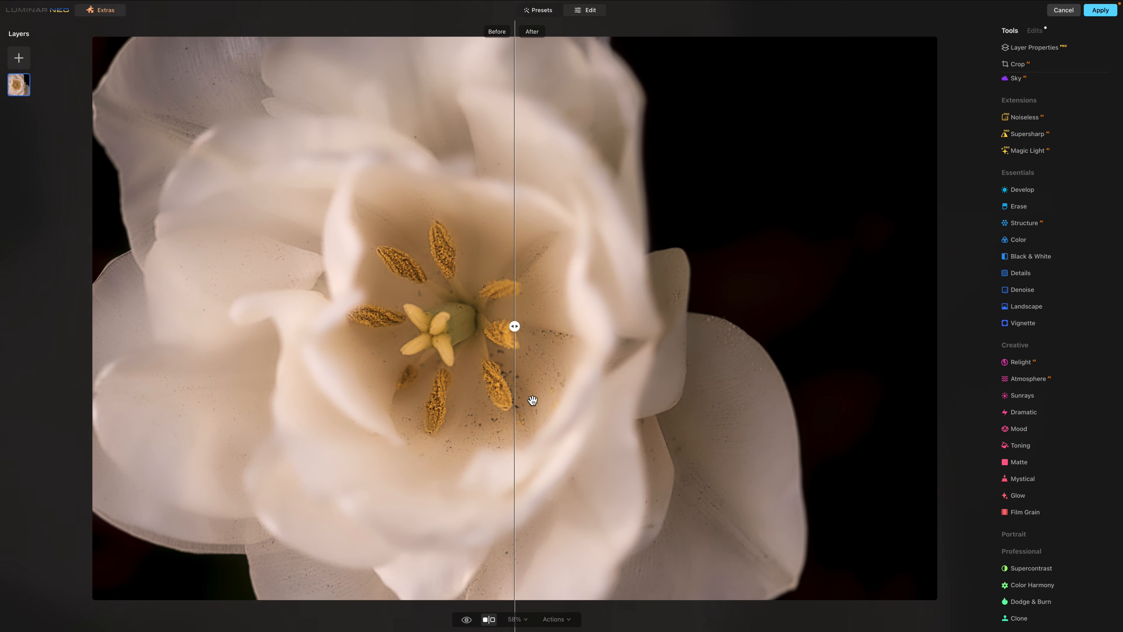
pyautogui.moveTo(514, 326); pyautogui.dragTo(240, 335)
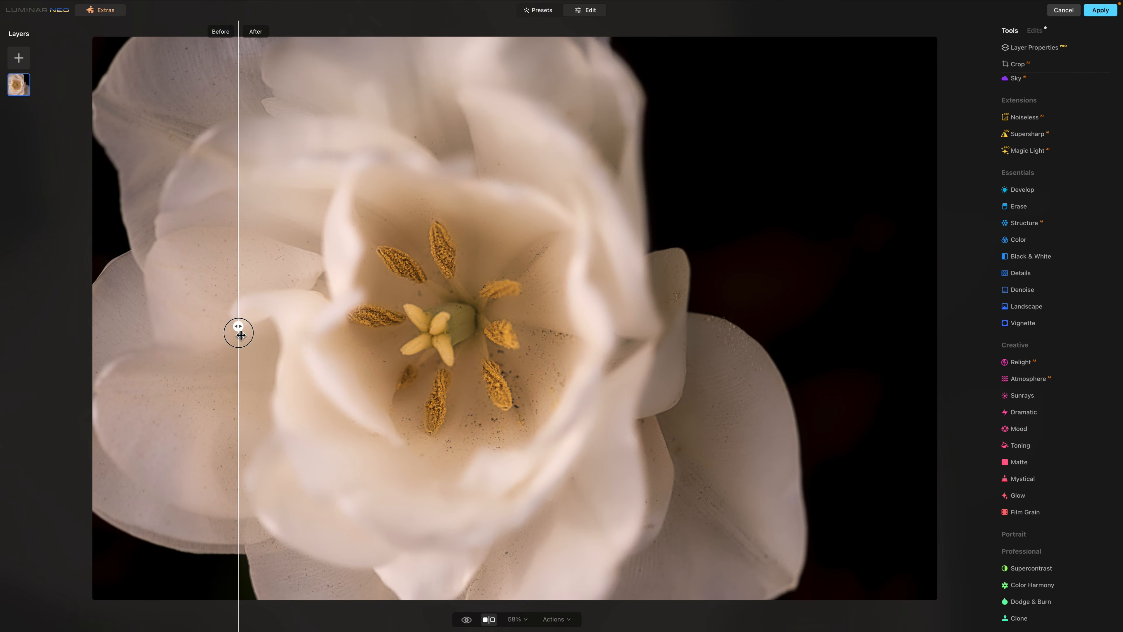
# Switch to the Luminar Neo window with the white double flower, enlarge it to full screen and show its editing tools
pyautogui.moveTo(880, 628)
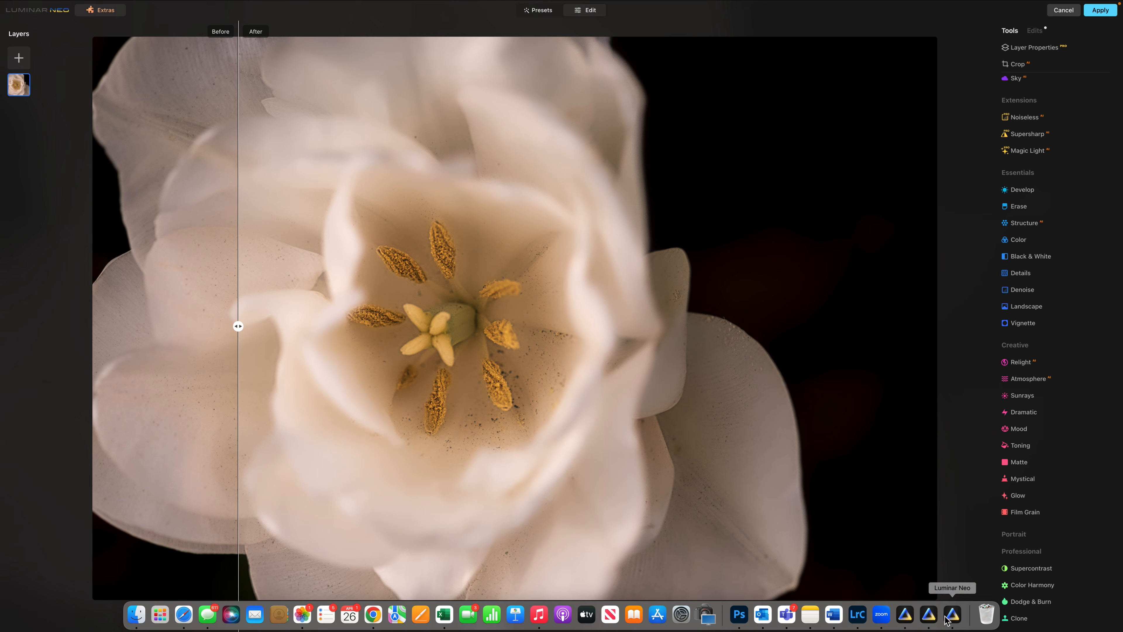
pyautogui.click(929, 615)
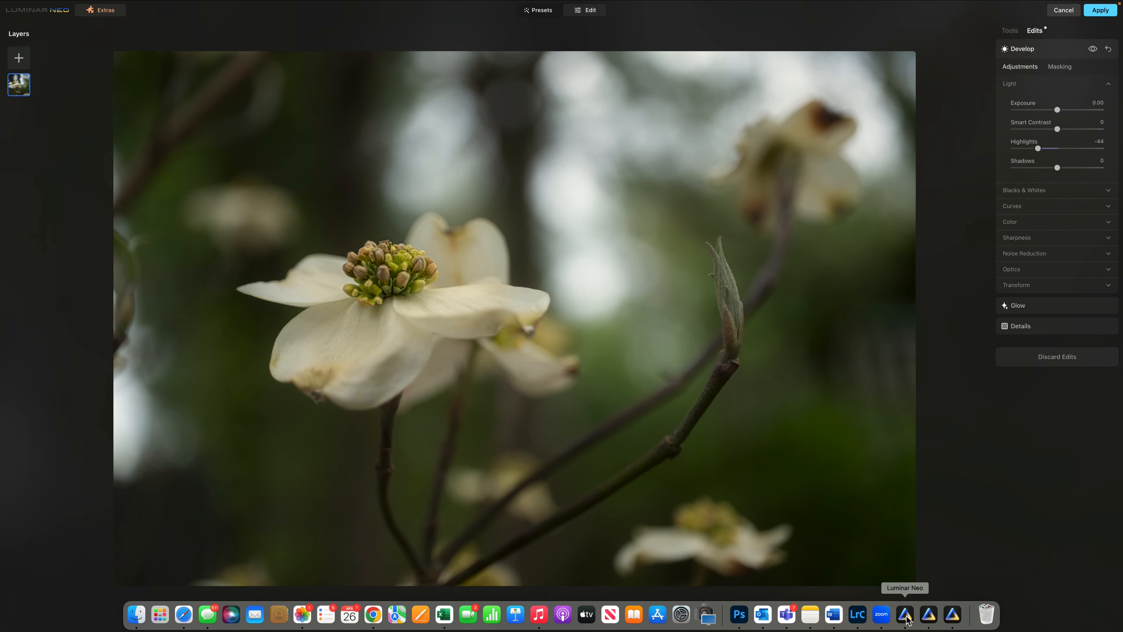
pyautogui.click(907, 617)
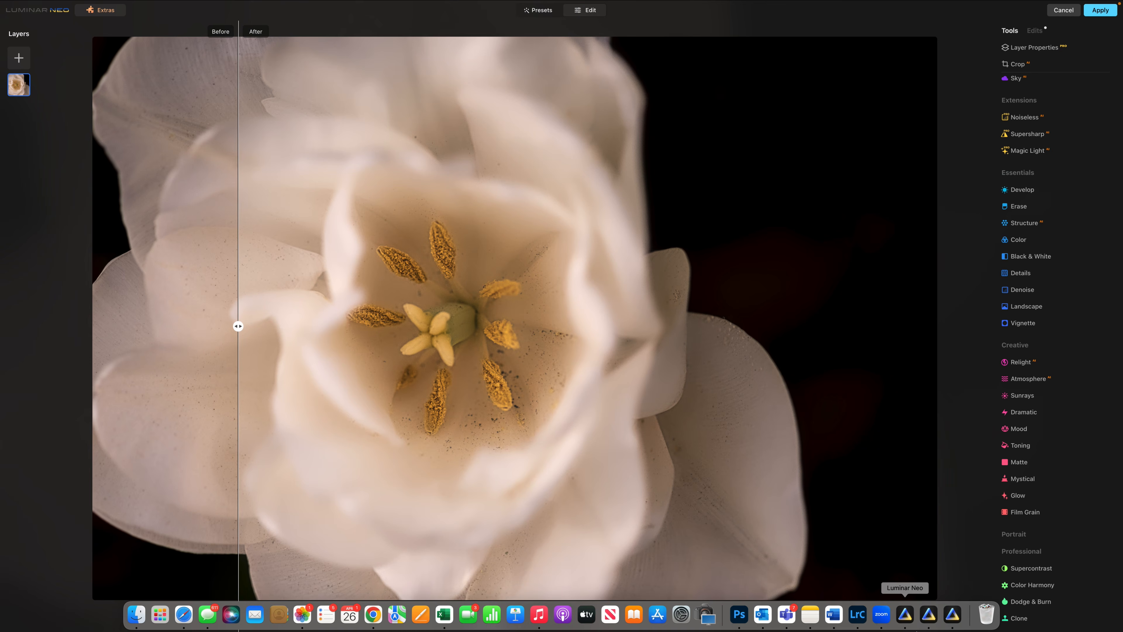
pyautogui.click(948, 617)
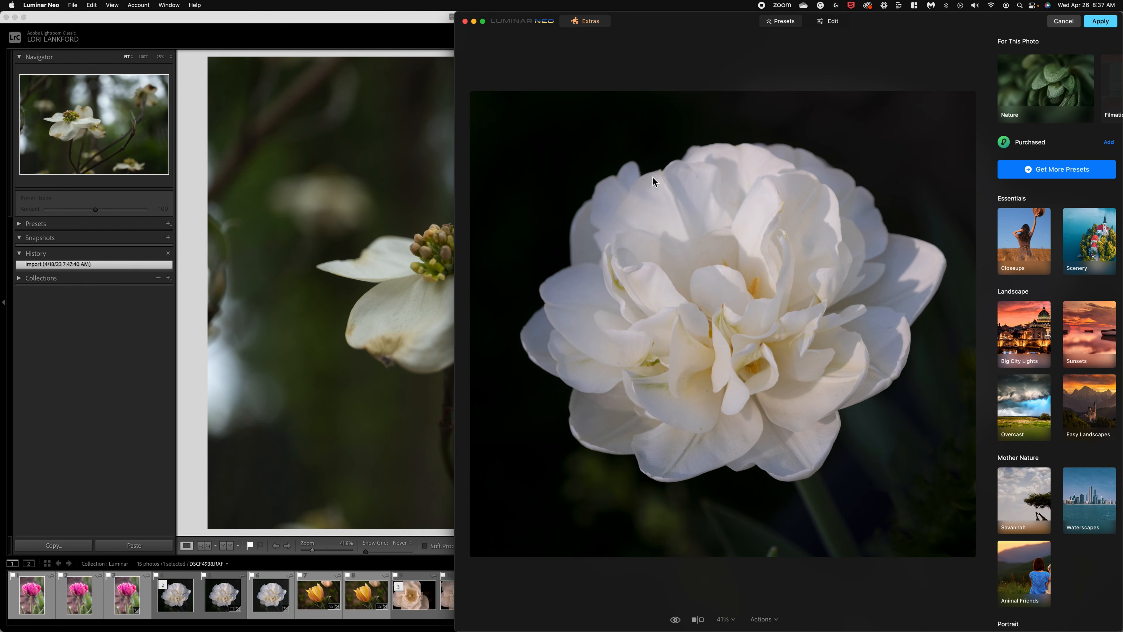
pyautogui.click(483, 21)
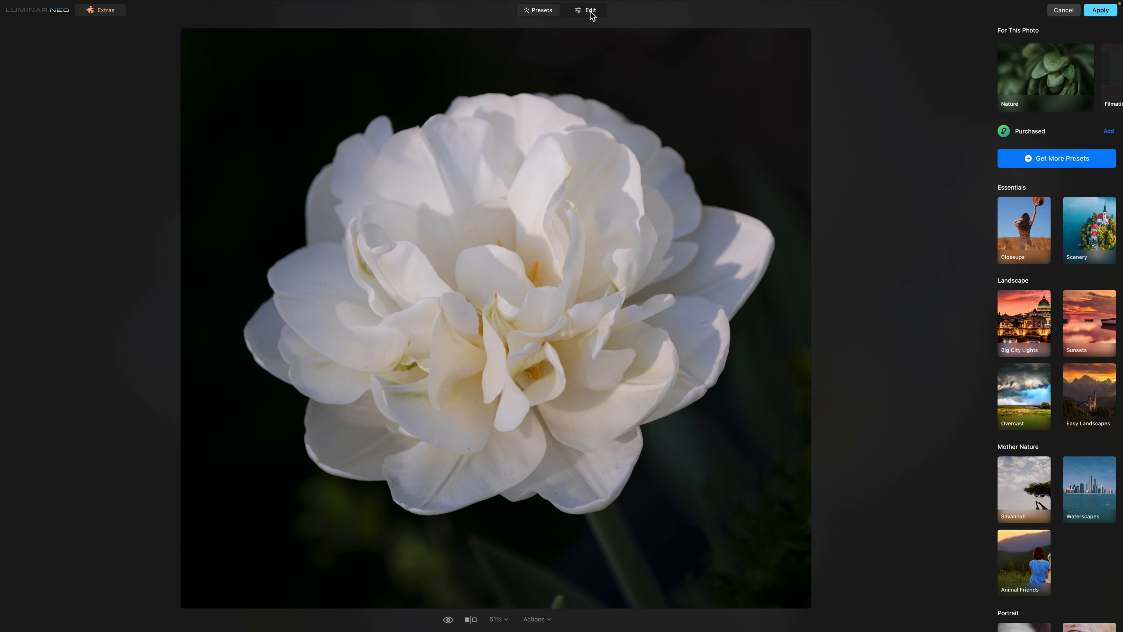
pyautogui.click(587, 11)
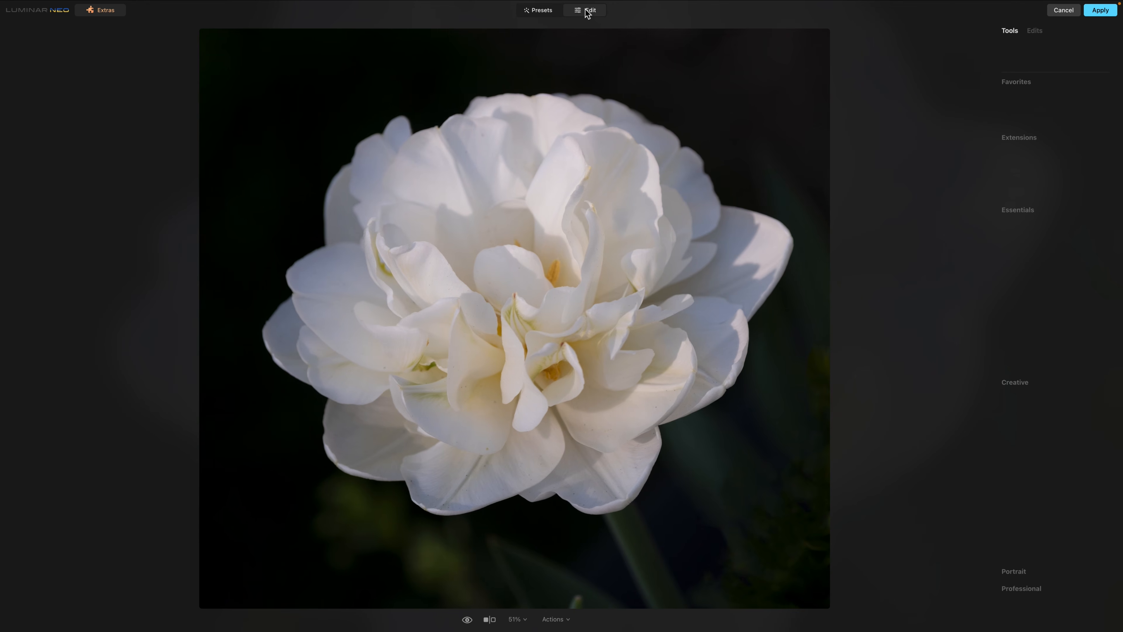
# Apply the Orton Effect type of Glow to the white double flower with an Amount of 22
pyautogui.click(1018, 534)
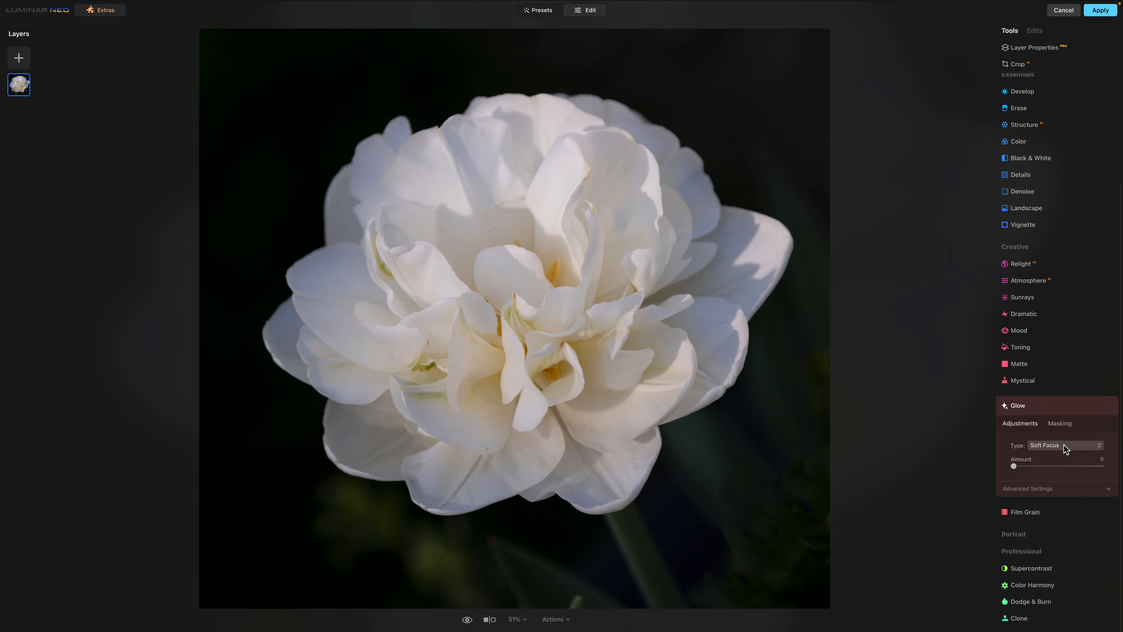
pyautogui.click(1064, 446)
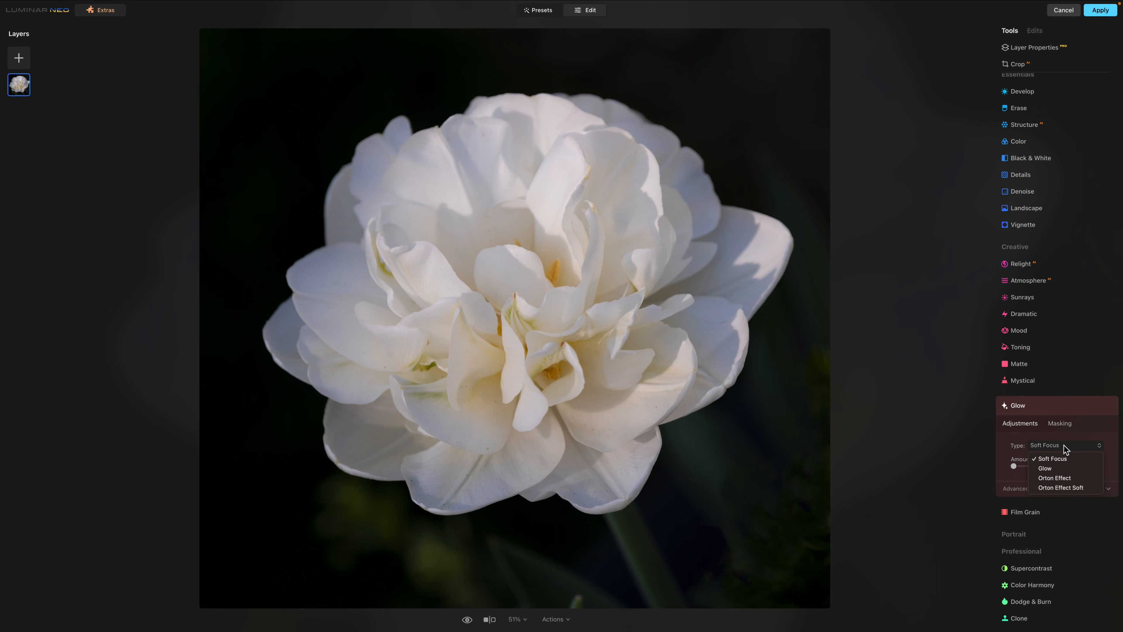
pyautogui.click(1064, 478)
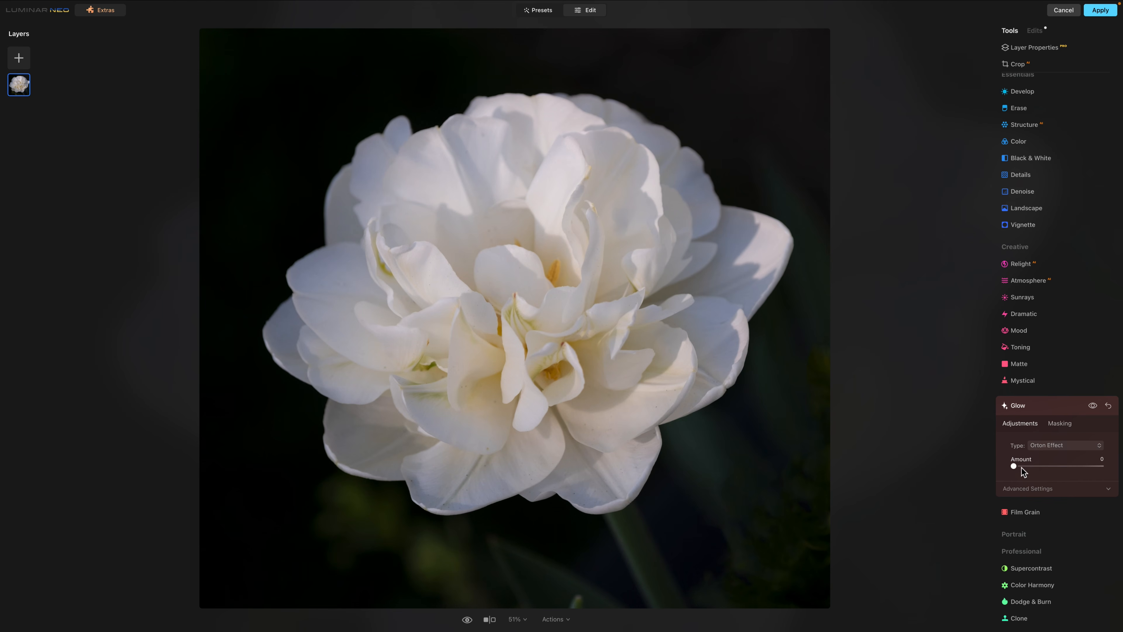
pyautogui.moveTo(1035, 466); pyautogui.dragTo(1039, 465)
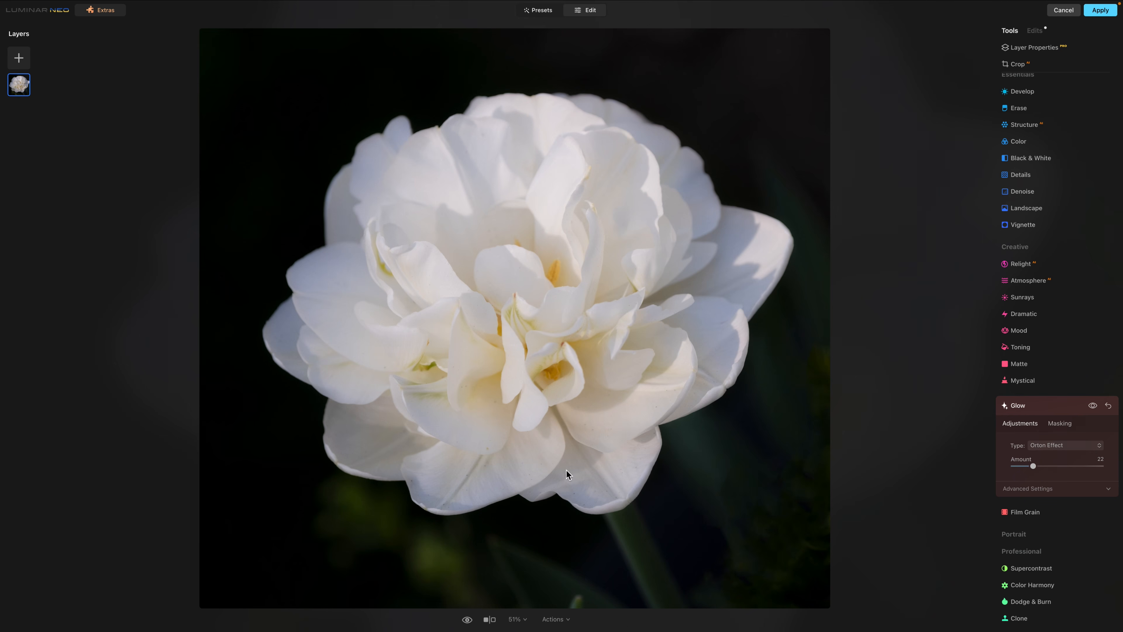
# Compare the white double flower before and after the Orton Effect by sweeping the divider across the petals
pyautogui.click(492, 619)
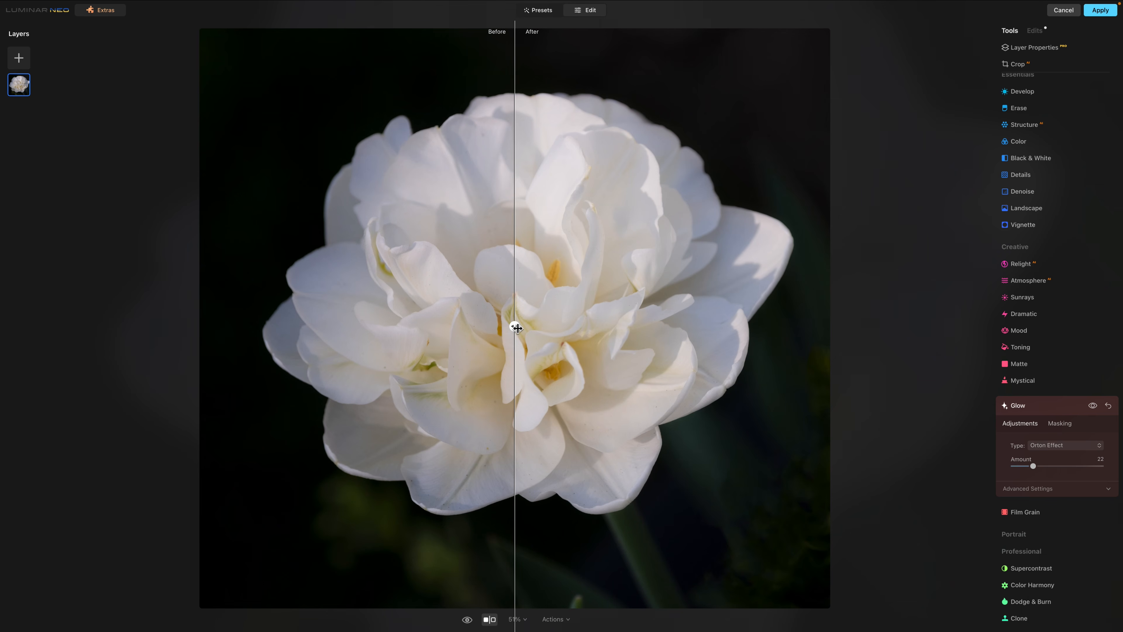
pyautogui.moveTo(517, 328); pyautogui.dragTo(629, 339)
pyautogui.moveTo(376, 322); pyautogui.dragTo(536, 354)
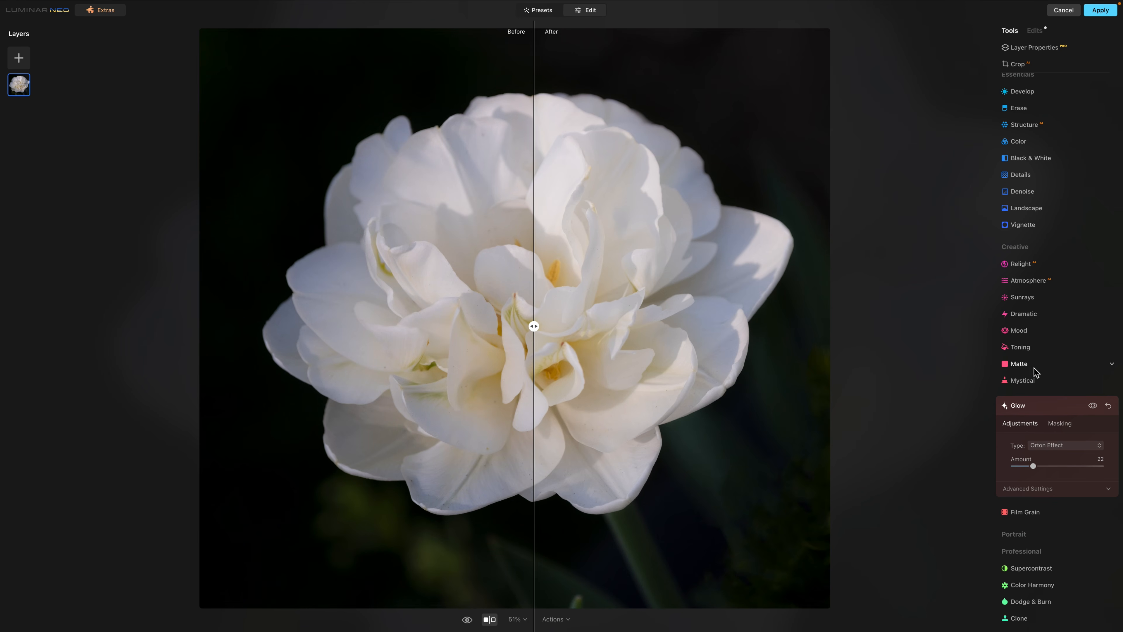
# Apply Matte to the white flower with Amount 55, Fade 33, Contrast 3 and Vividness -76, and compare before and after
pyautogui.click(1022, 364)
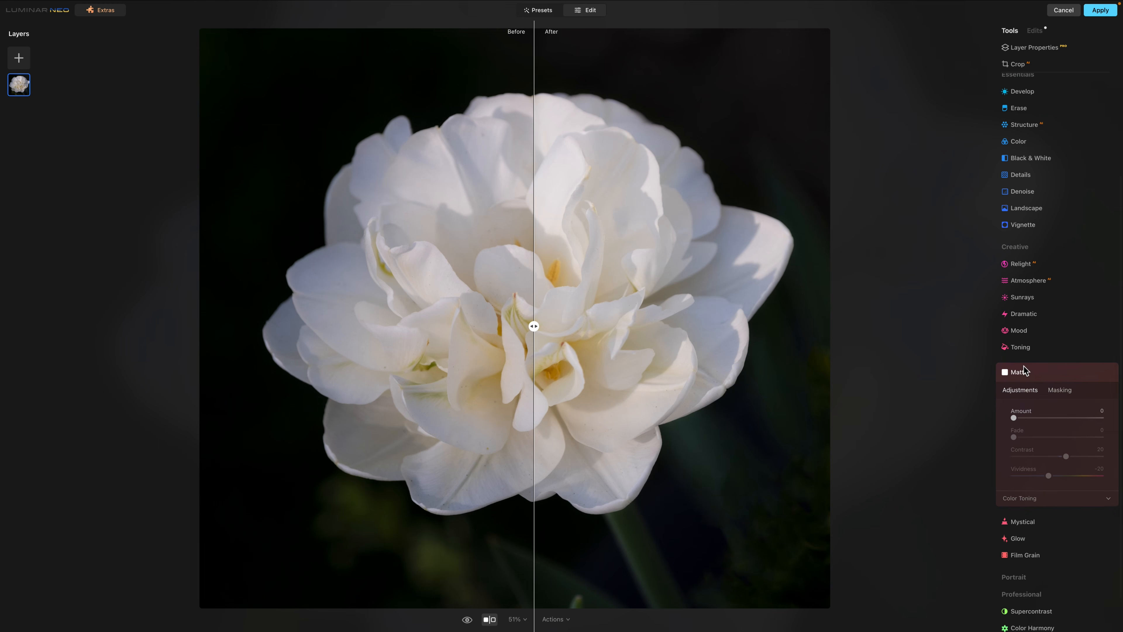
pyautogui.moveTo(1014, 418); pyautogui.dragTo(1022, 479)
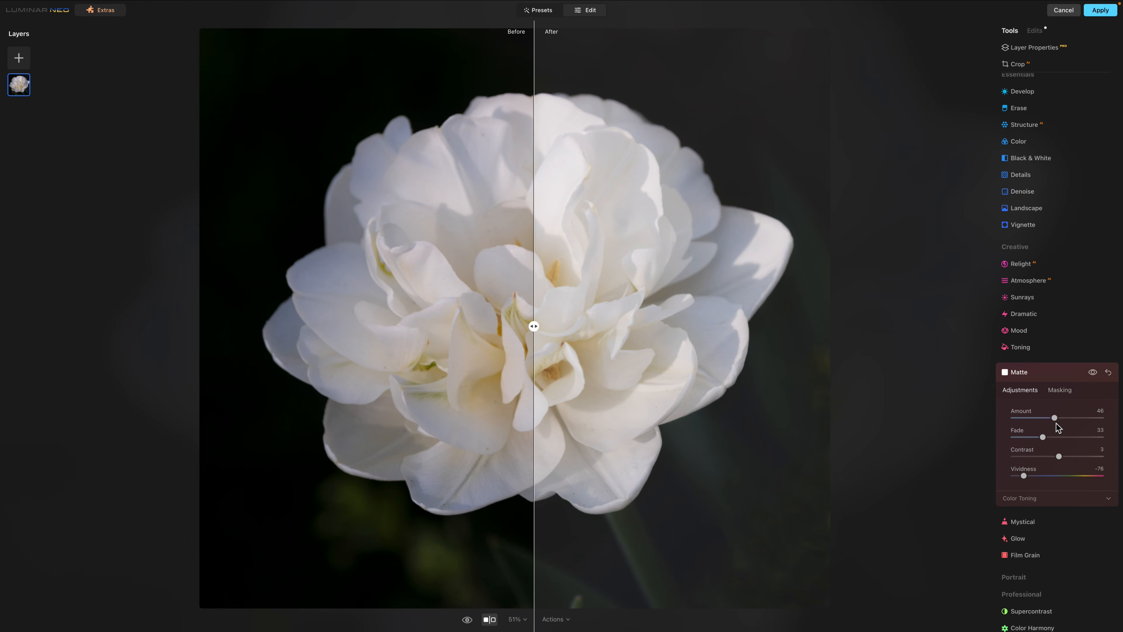
pyautogui.moveTo(1055, 418); pyautogui.dragTo(1062, 419)
pyautogui.moveTo(534, 326); pyautogui.dragTo(423, 364)
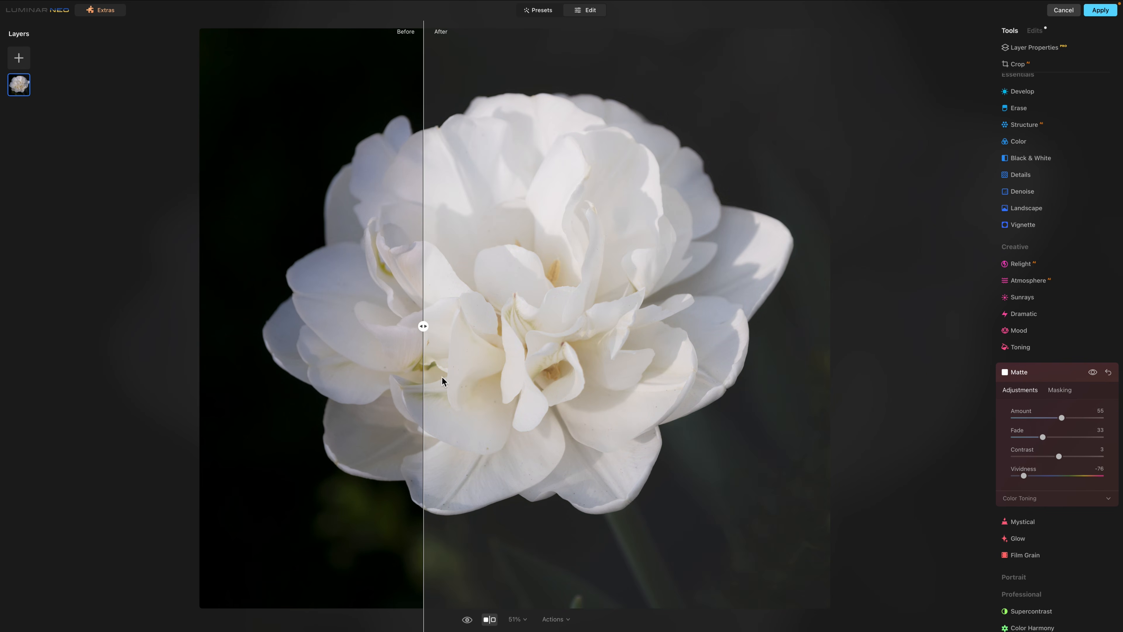
pyautogui.click(487, 620)
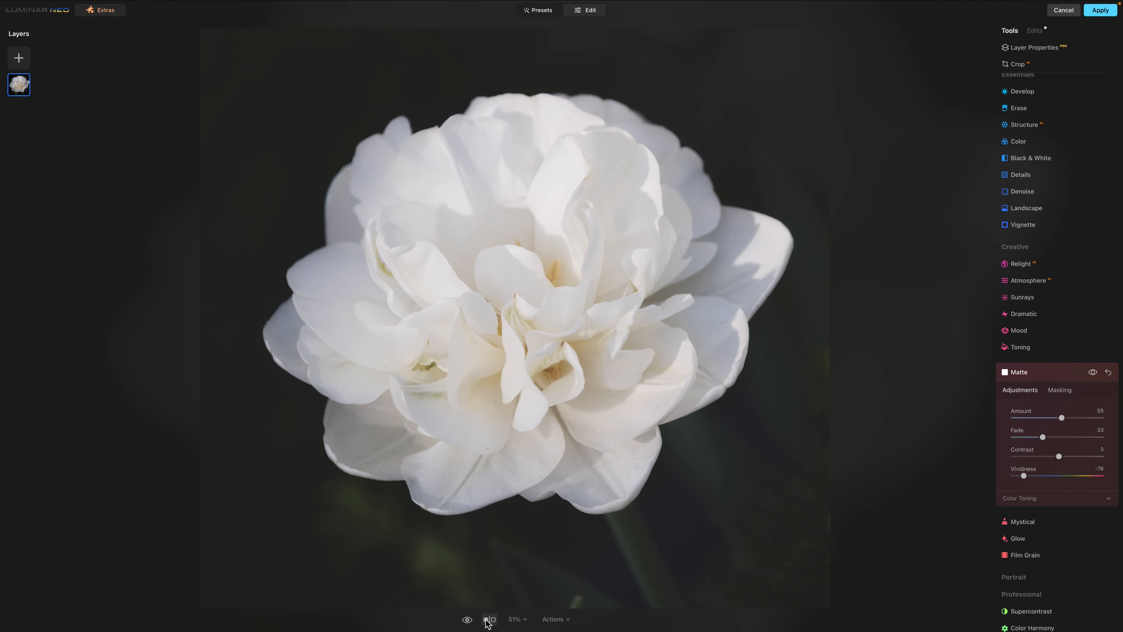
# Mask the Matte effect with a radial gradient that protects the flower's centre and affects the surroundings, and show the before/after comparison
pyautogui.click(1058, 393)
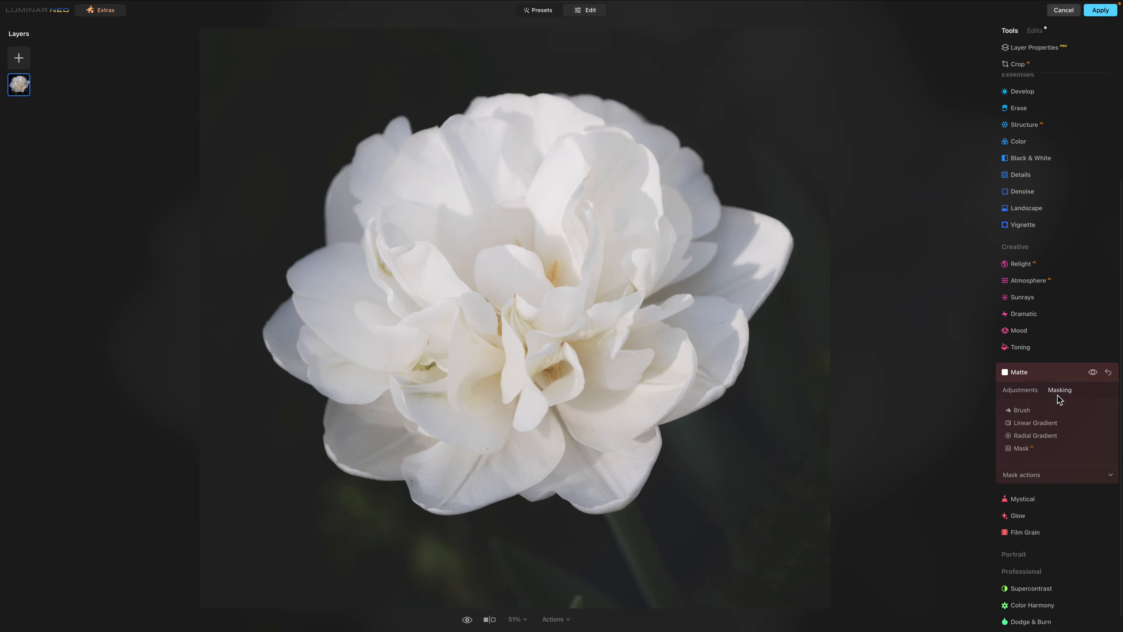
pyautogui.click(1025, 436)
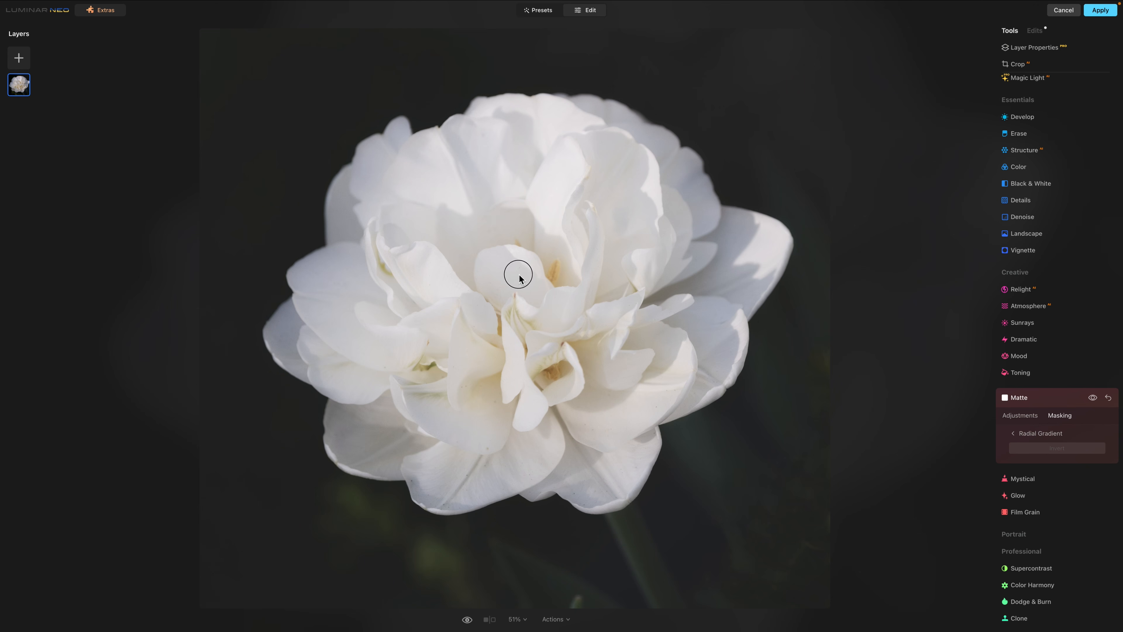
pyautogui.moveTo(518, 275); pyautogui.dragTo(619, 384)
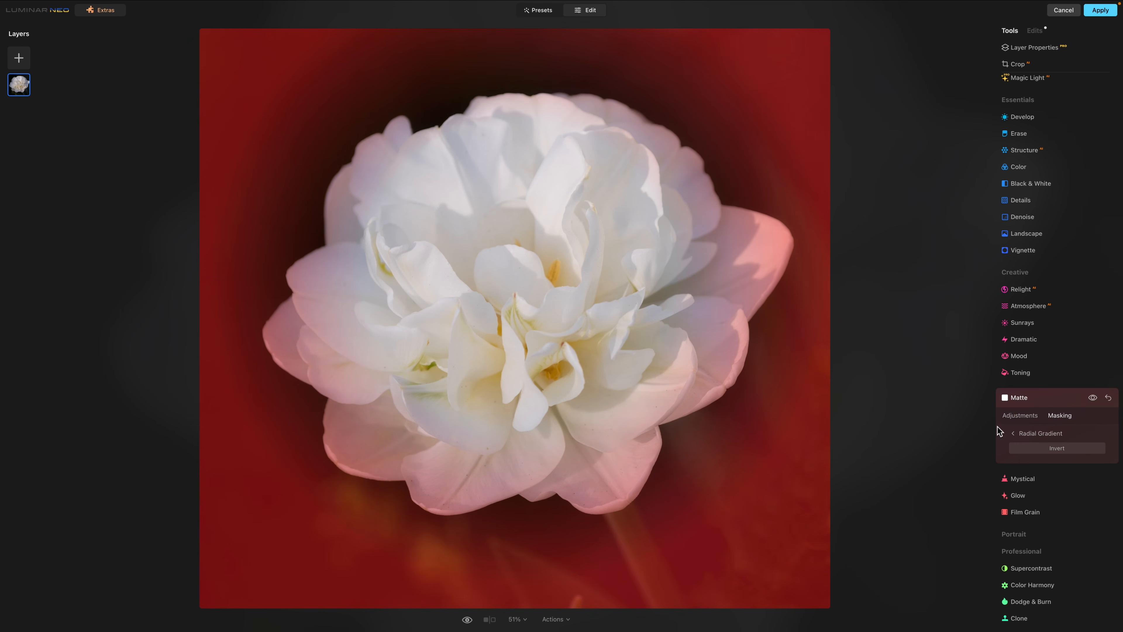
pyautogui.click(1039, 448)
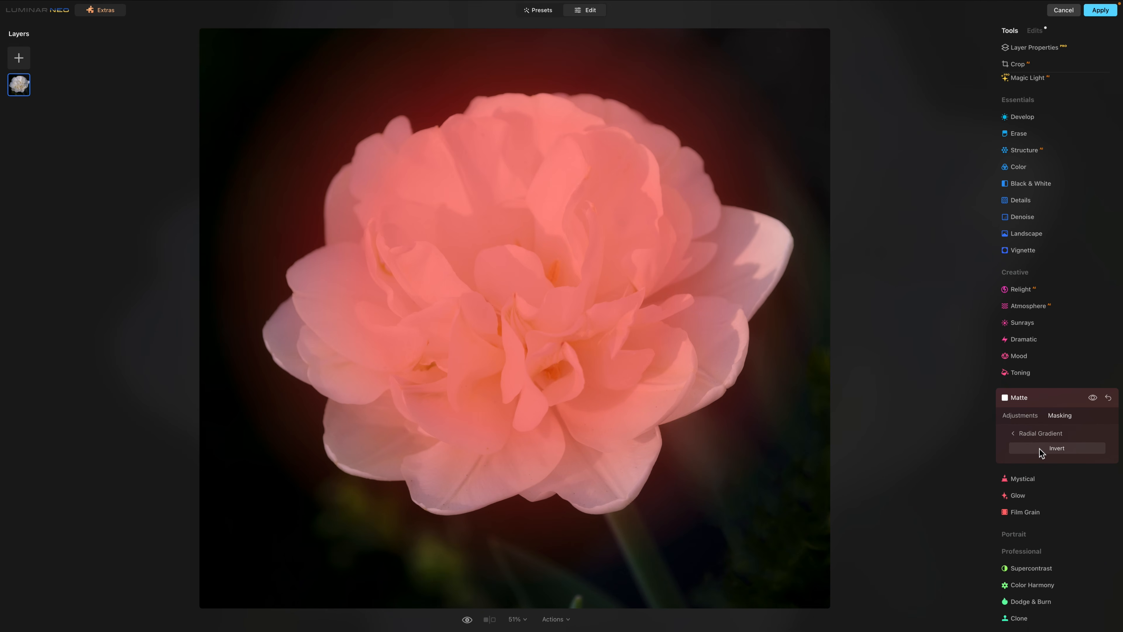
pyautogui.click(1039, 448)
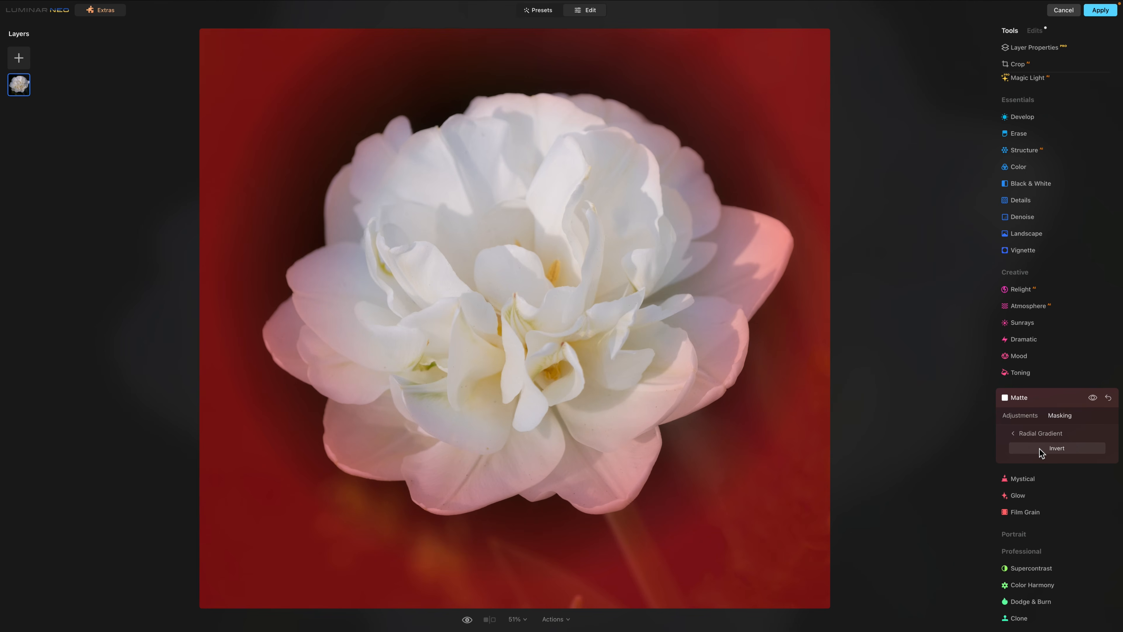
pyautogui.moveTo(616, 482)
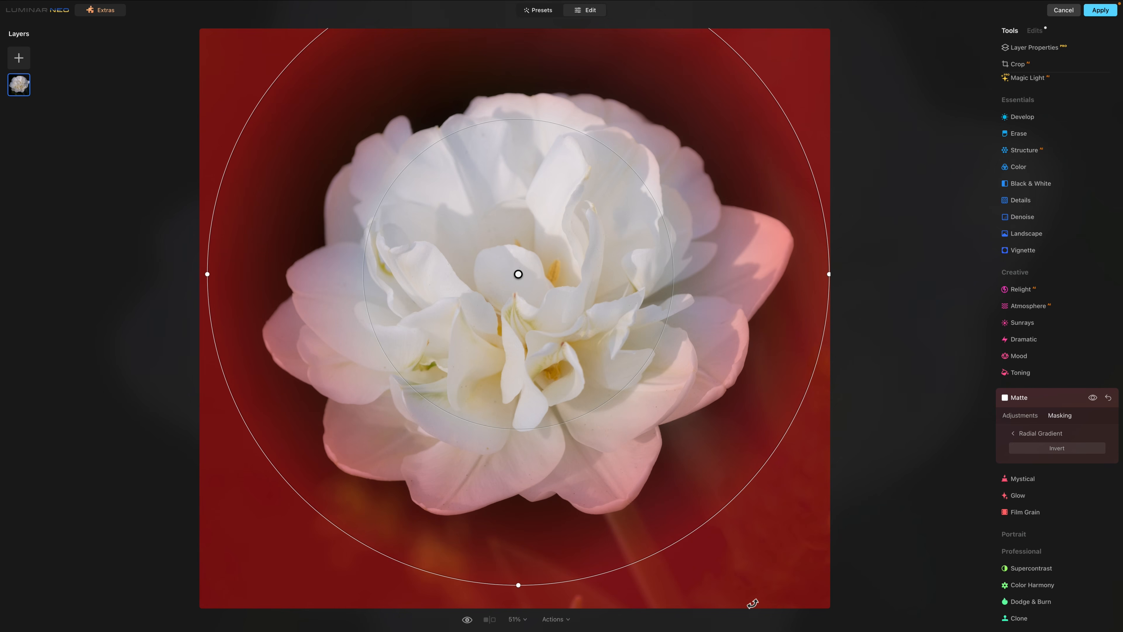
pyautogui.click(1025, 398)
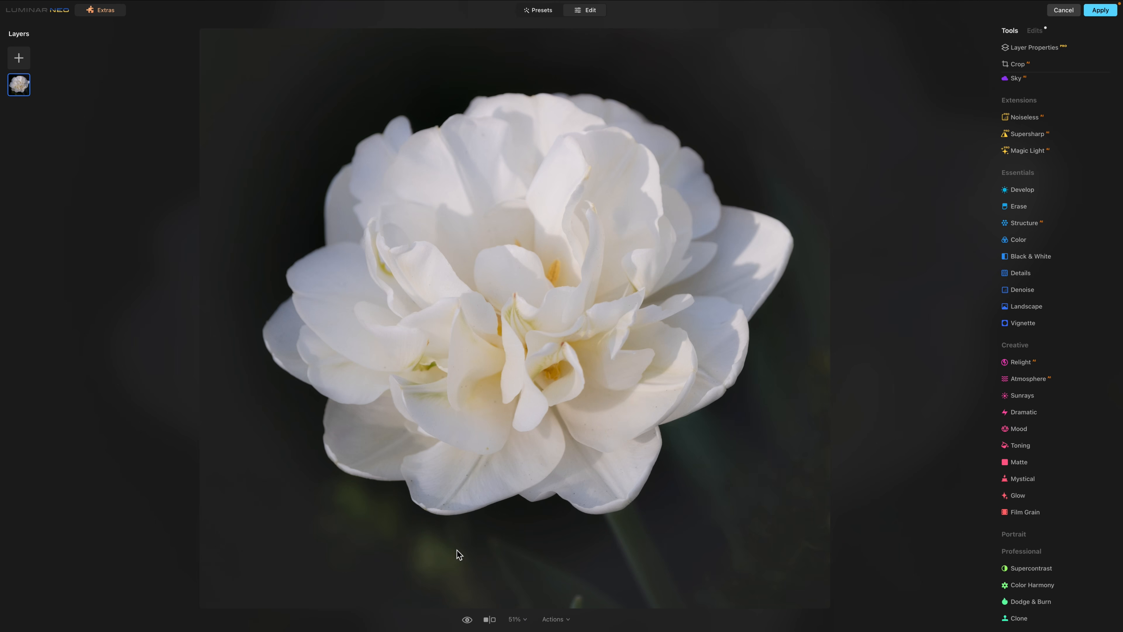
pyautogui.click(490, 619)
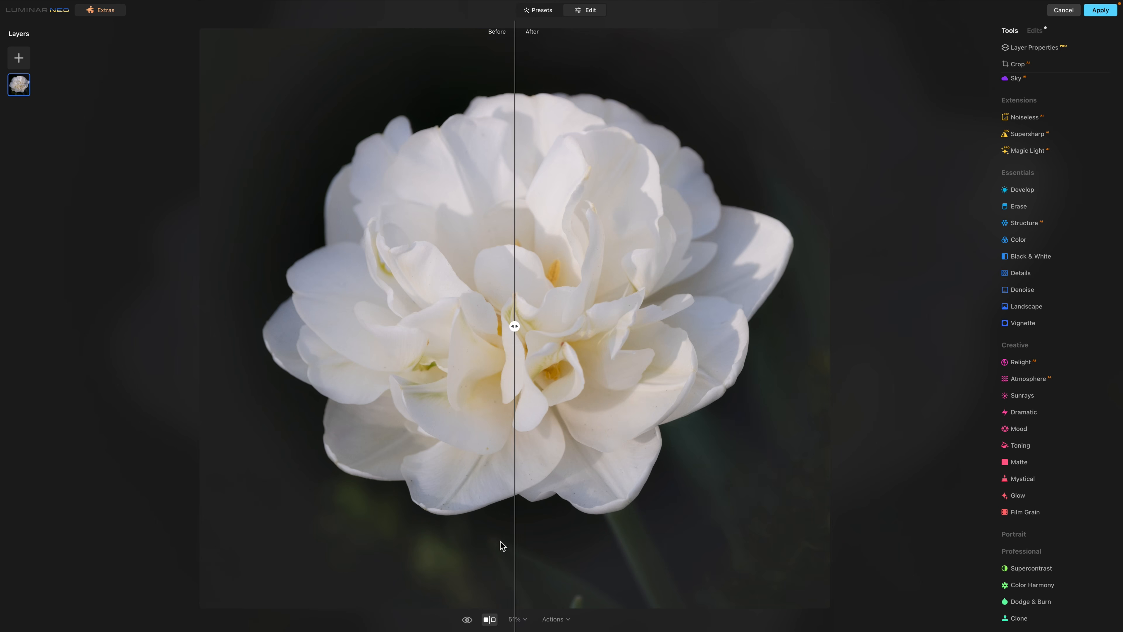